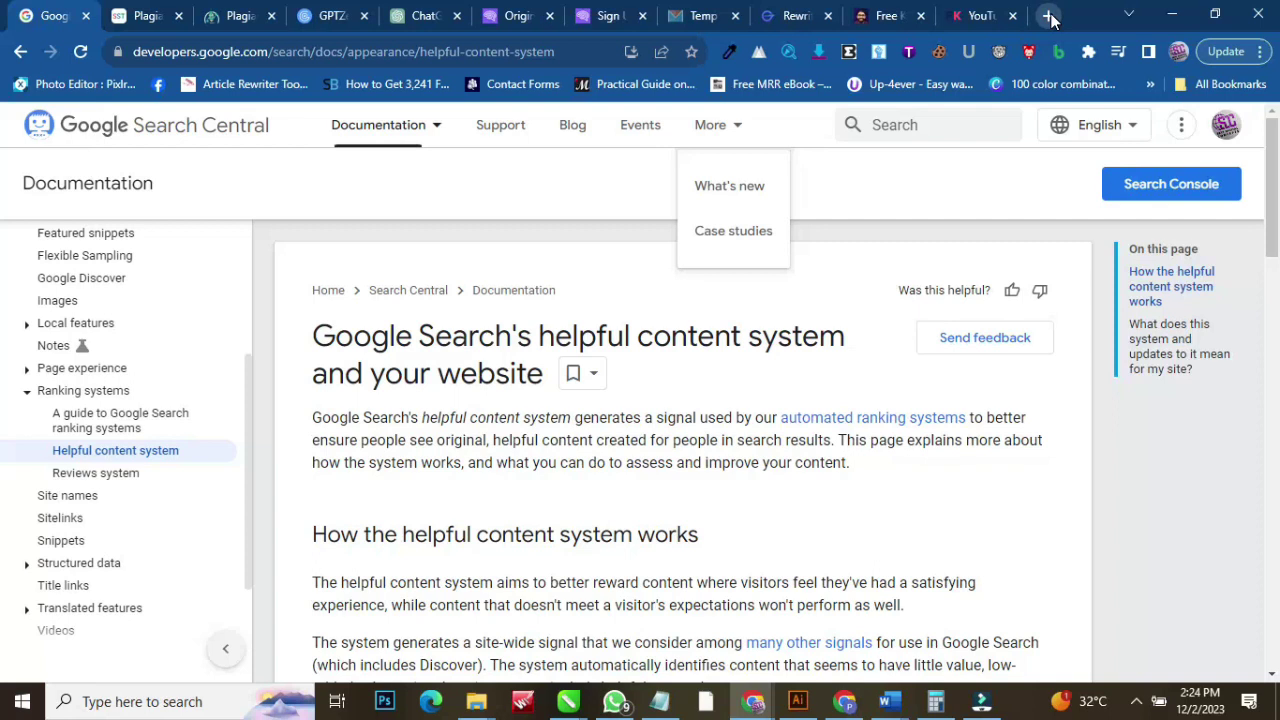
Copy the full helpful content system article on Google Search Central, from its title to the last paragraph
{"action": "left_click", "coordinate": [433, 263]}
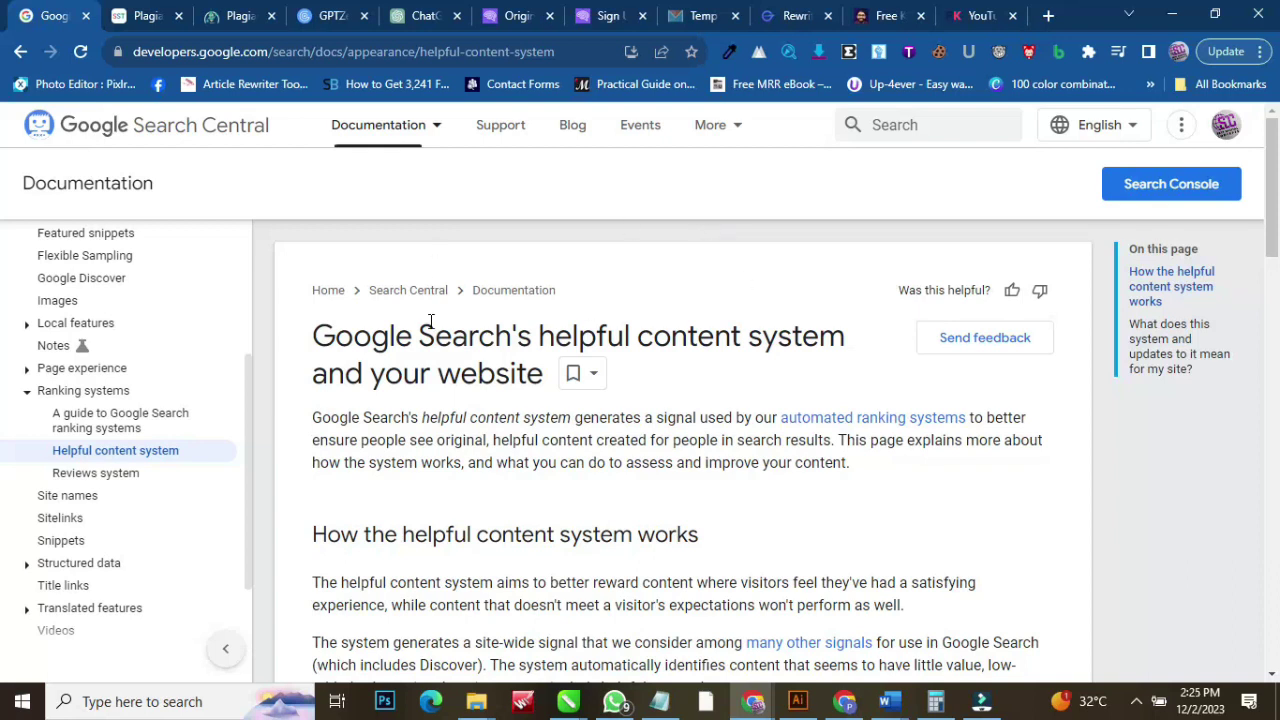
{"action": "left_click_drag", "start_coordinate": [316, 334], "coordinate": [606, 553]}
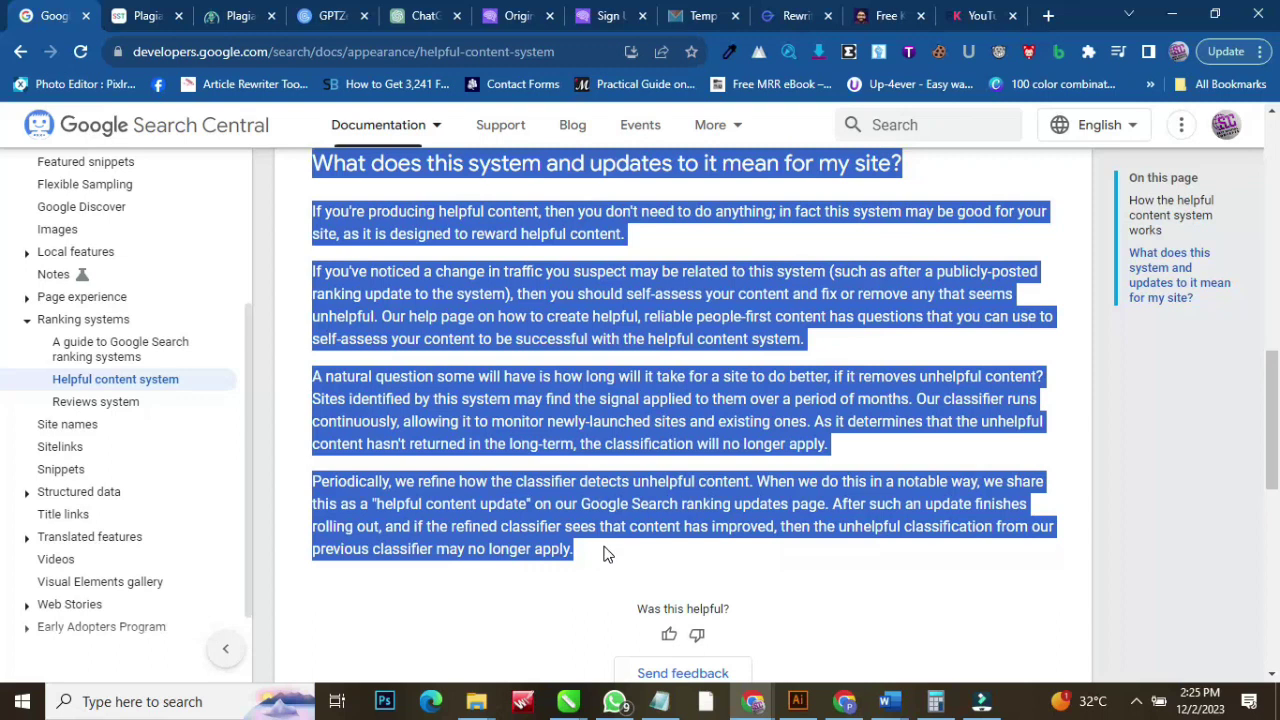
Load fresh plagiarism checker pages on SmallSEOTools and Paraphraser.io
{"action": "left_click", "coordinate": [165, 14]}
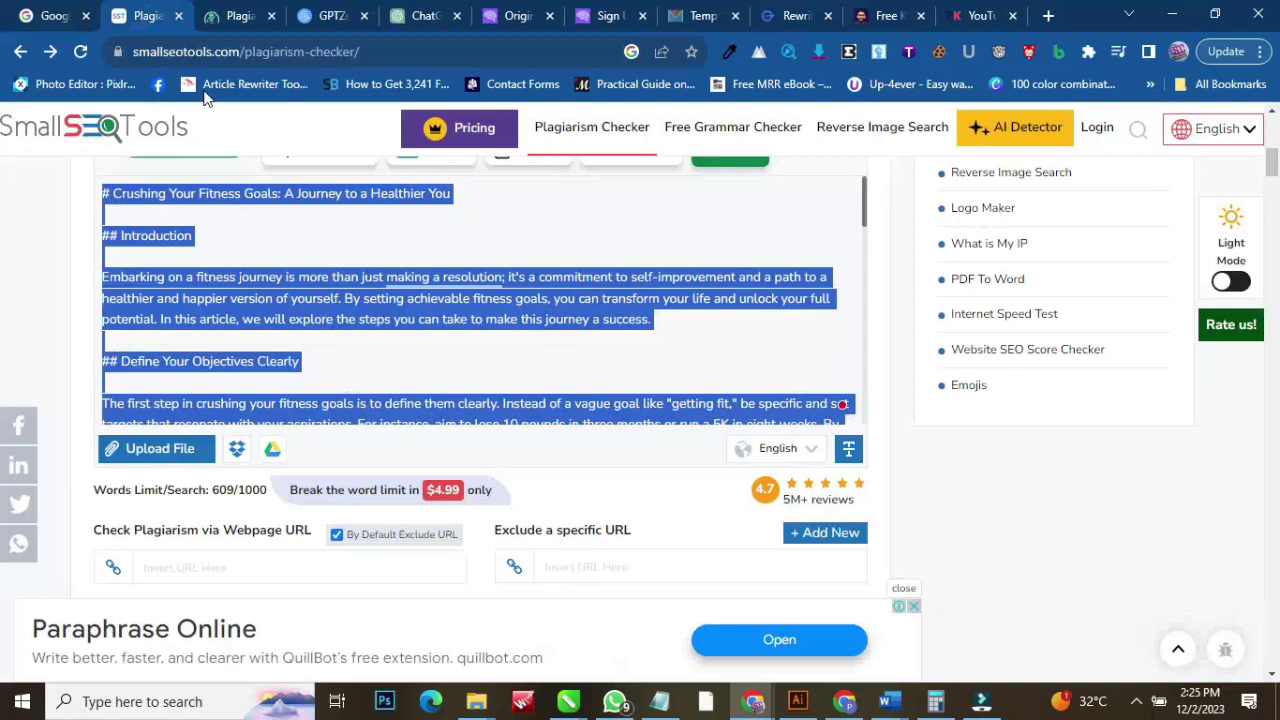
{"action": "left_click", "coordinate": [250, 51]}
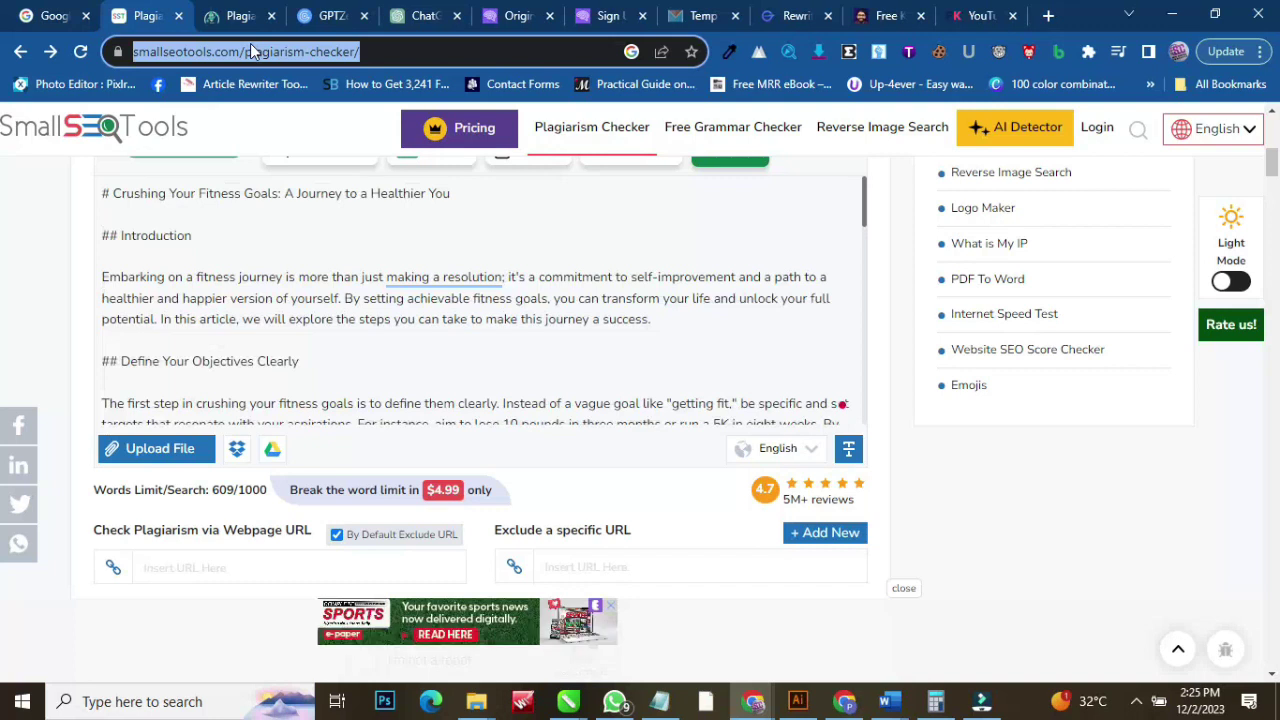
{"action": "left_click", "coordinate": [577, 133]}
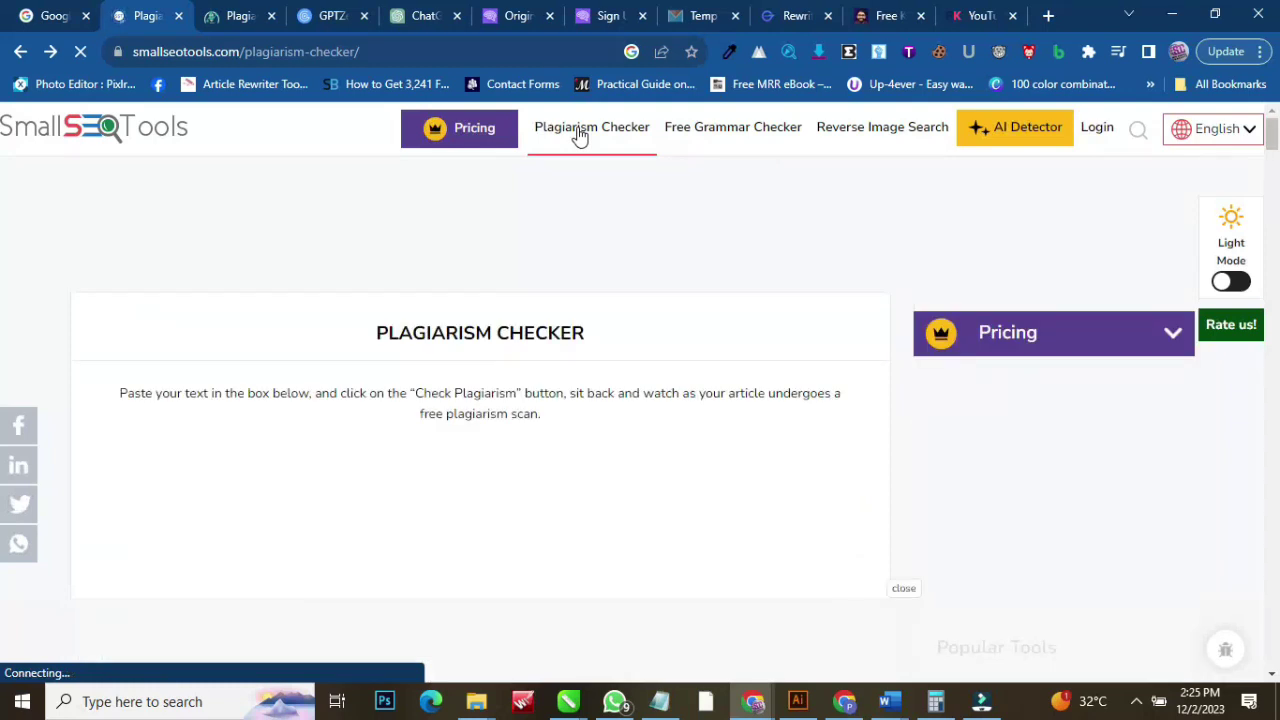
{"action": "left_click", "coordinate": [257, 18]}
{"action": "left_click", "coordinate": [245, 52]}
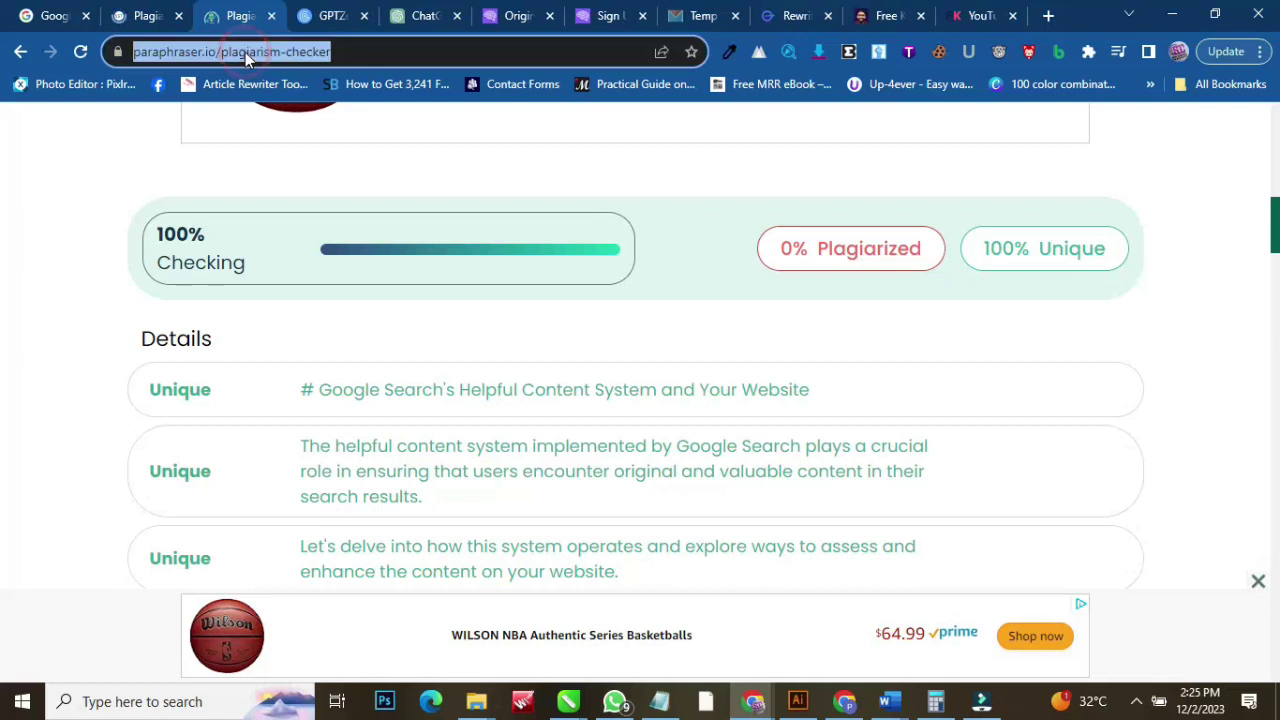
{"action": "key", "text": "Return"}
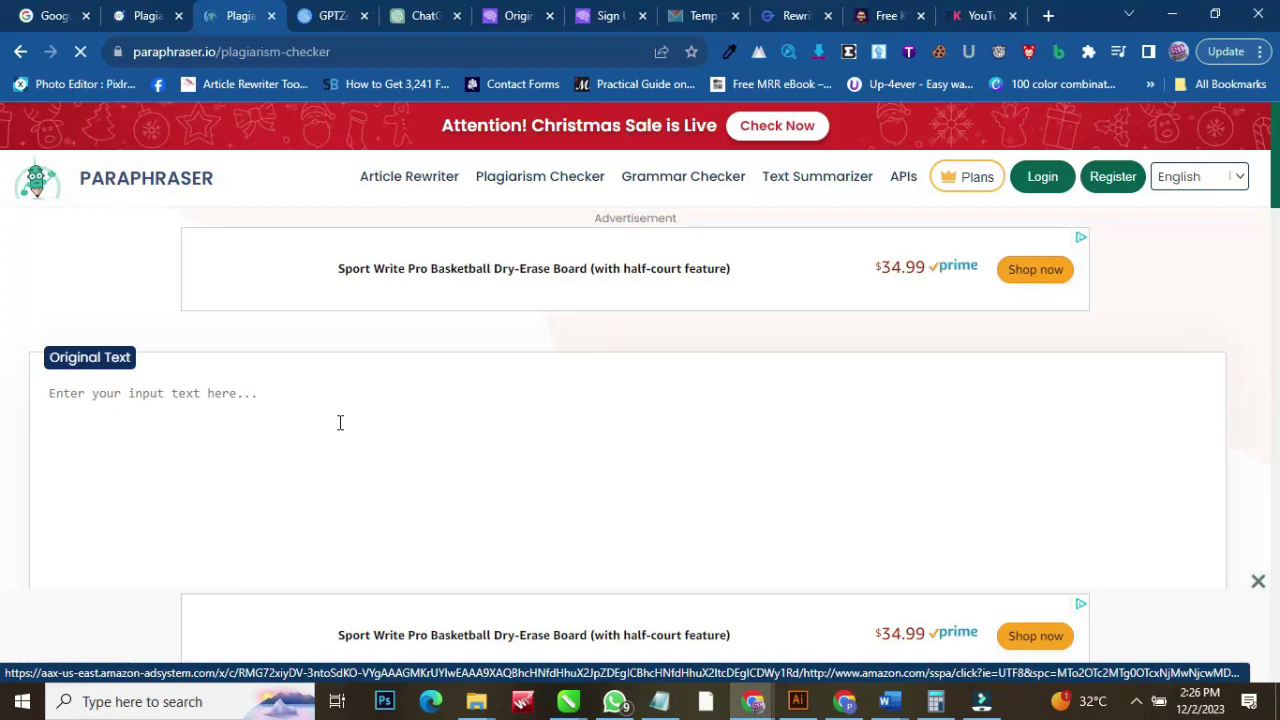
Paste the copied article into Paraphraser's original text box, pass the robot check and run the plagiarism check
{"action": "key", "text": "ctrl+v"}
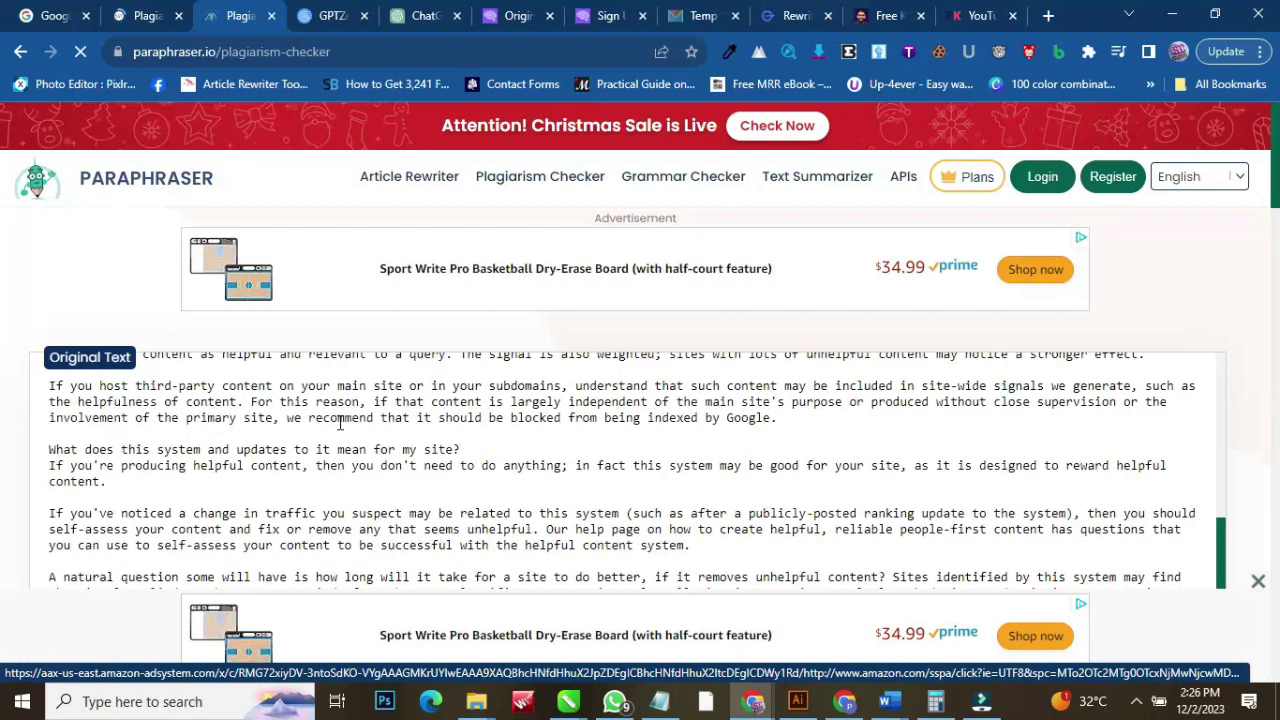
{"action": "scroll", "coordinate": [5, 235], "scroll_direction": "down", "scroll_amount": 2}
{"action": "scroll", "coordinate": [5, 235], "scroll_direction": "down", "scroll_amount": 2}
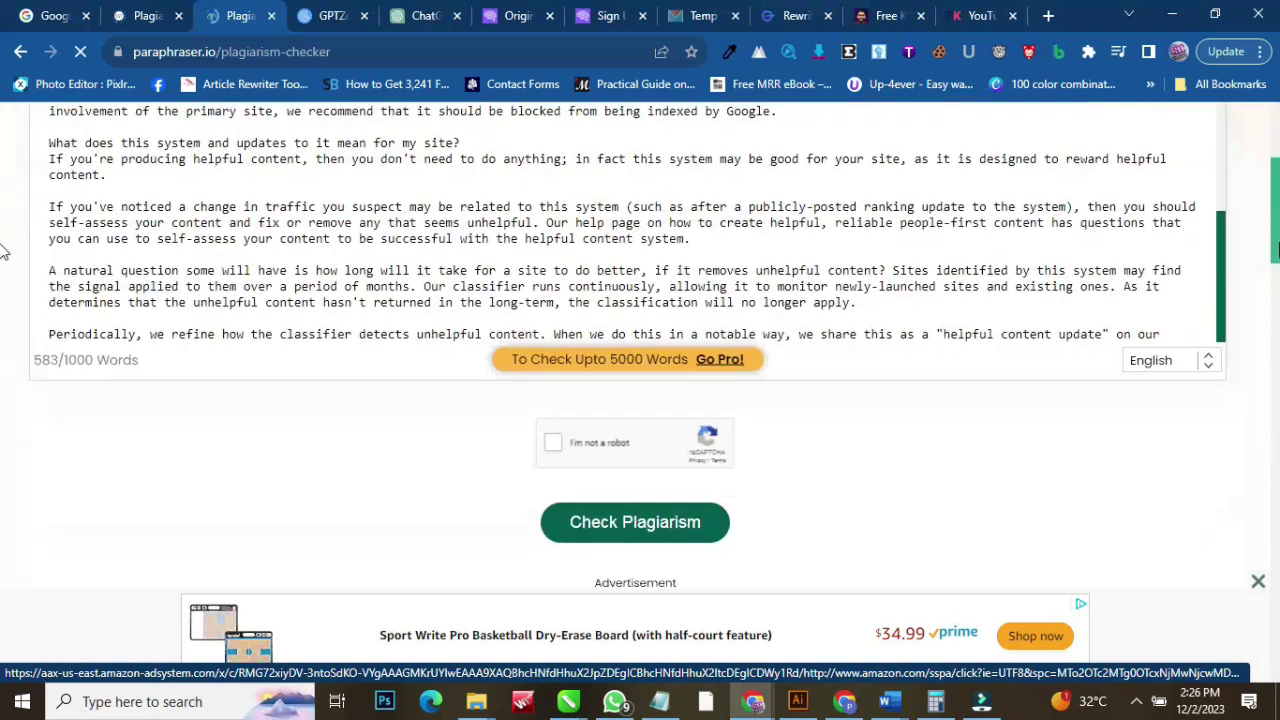
{"action": "left_click", "coordinate": [556, 443]}
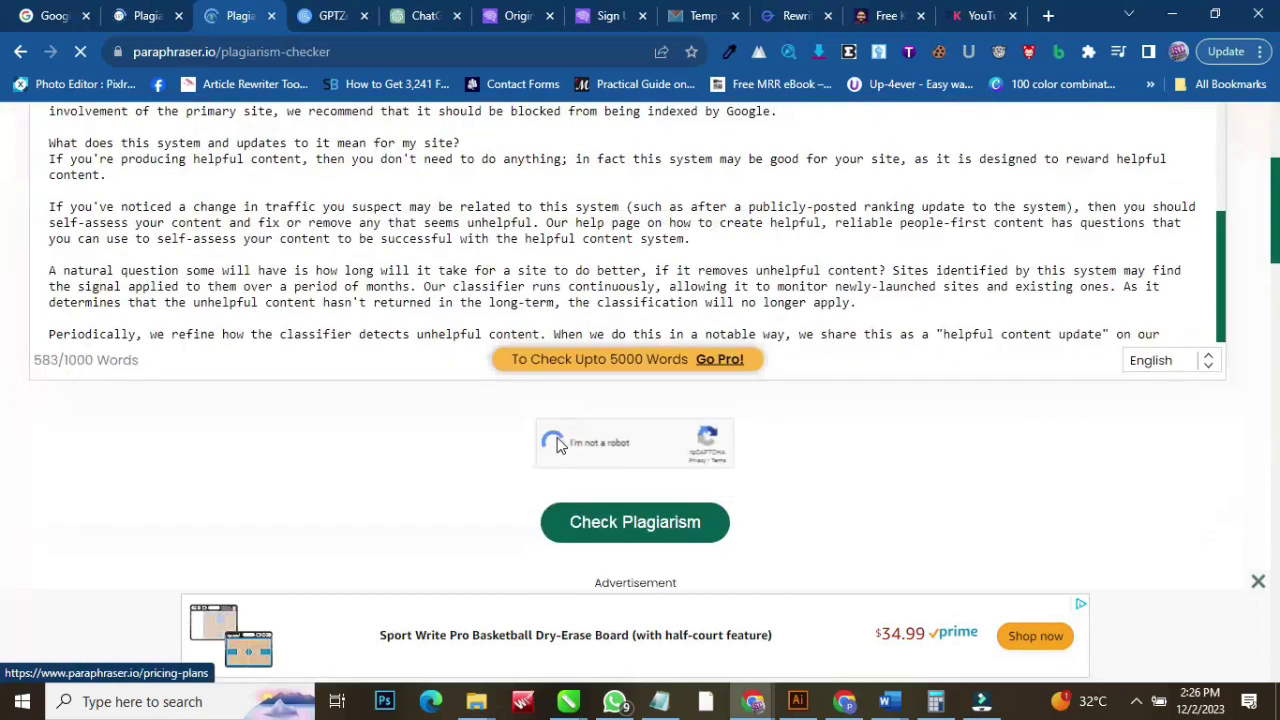
{"action": "left_click", "coordinate": [607, 522]}
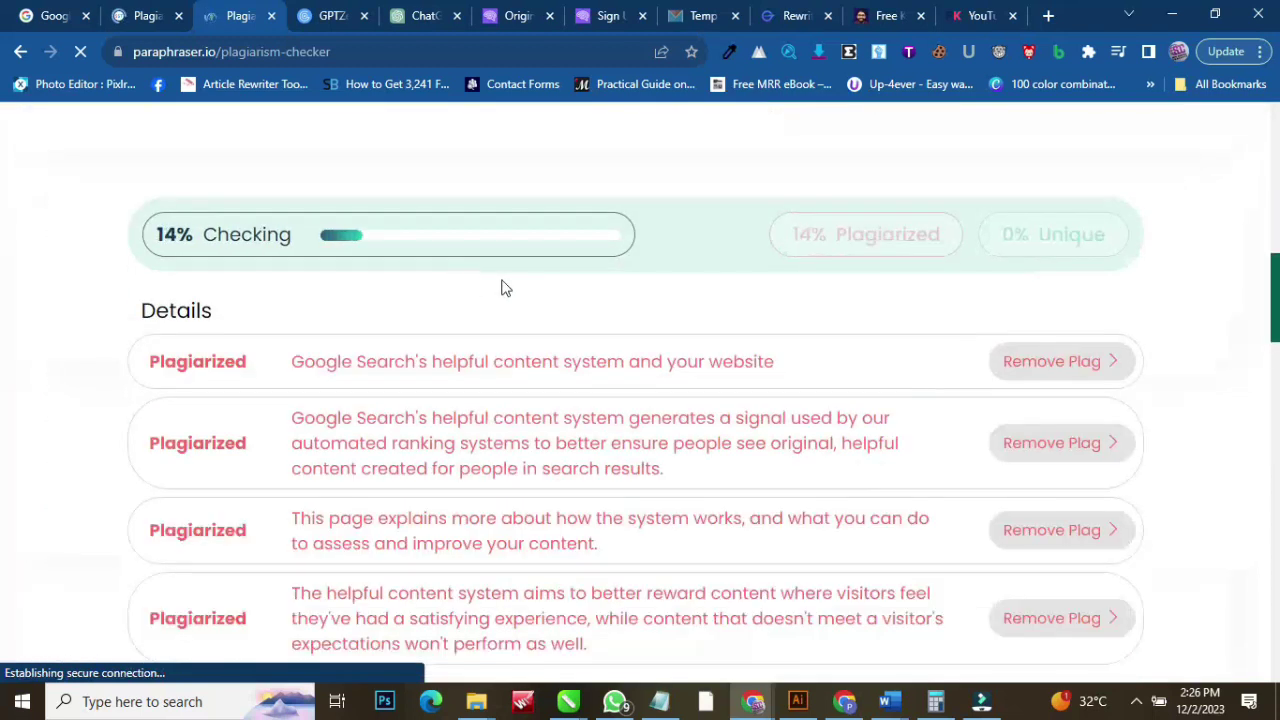
Return to the SmallSEOTools plagiarism checker, wait for the unresponsive page and dismiss the full-page advertisement
{"action": "left_click", "coordinate": [145, 17]}
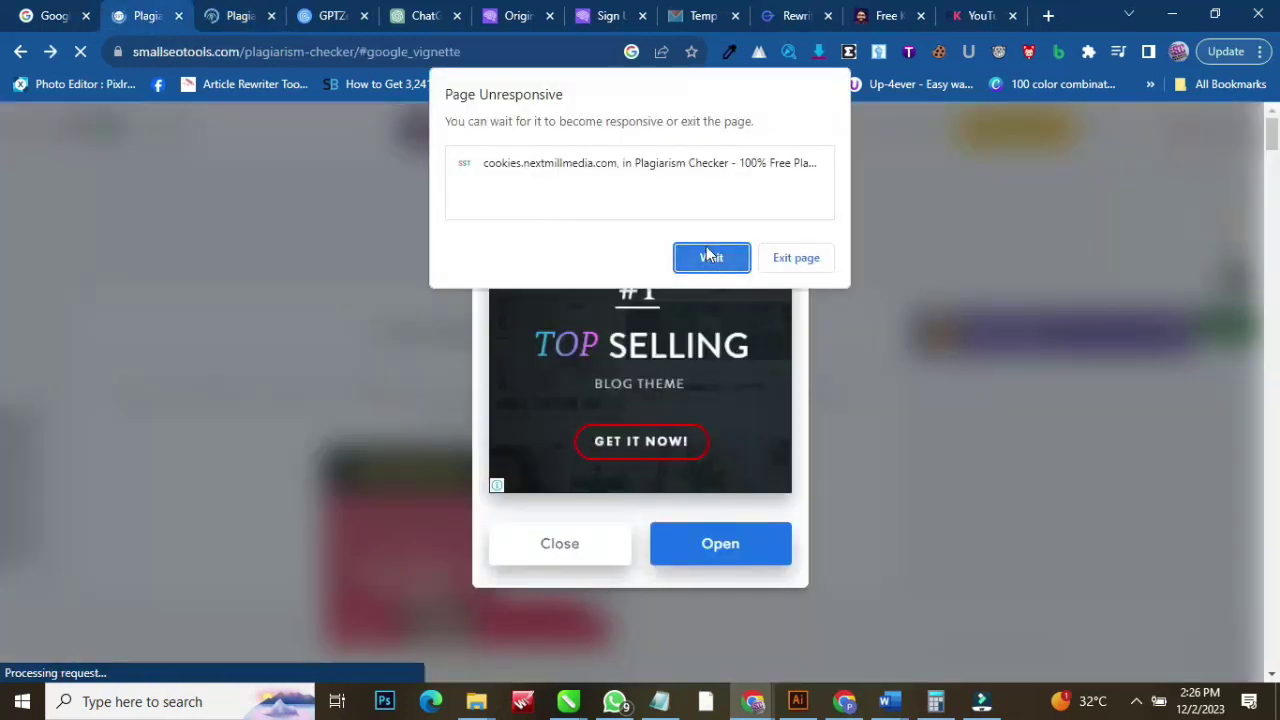
{"action": "left_click", "coordinate": [708, 256]}
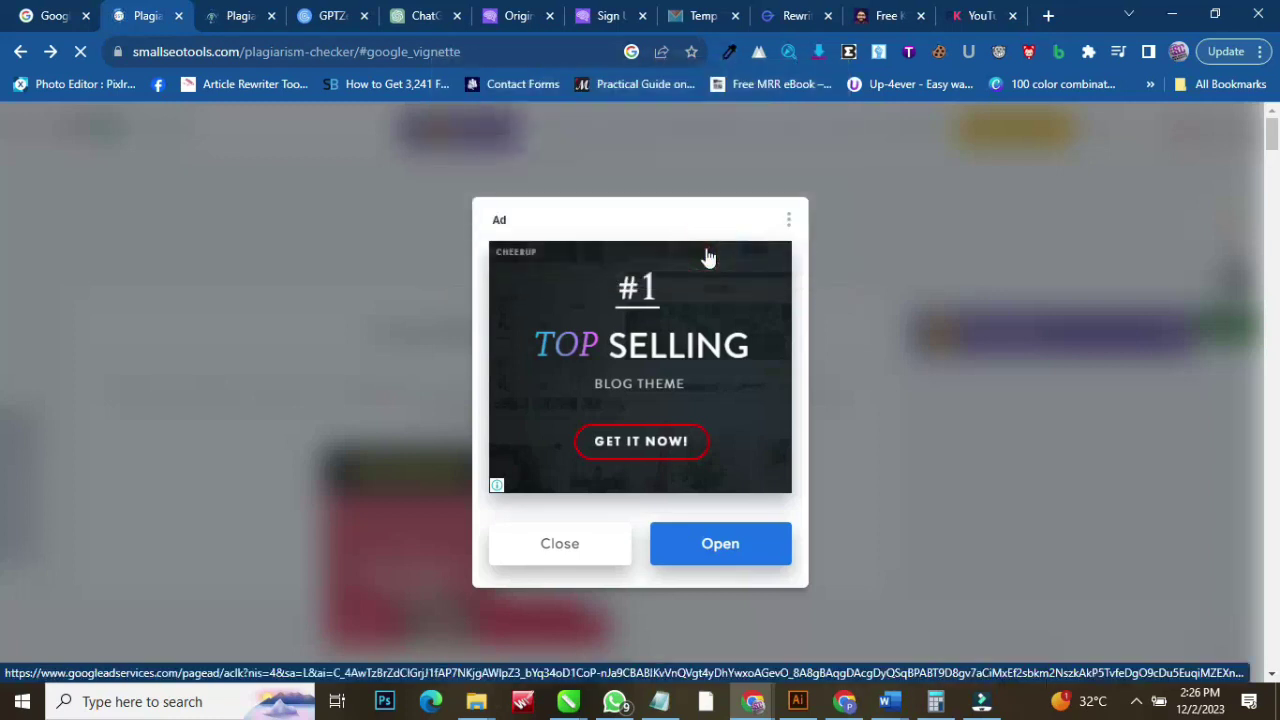
{"action": "left_click", "coordinate": [566, 546]}
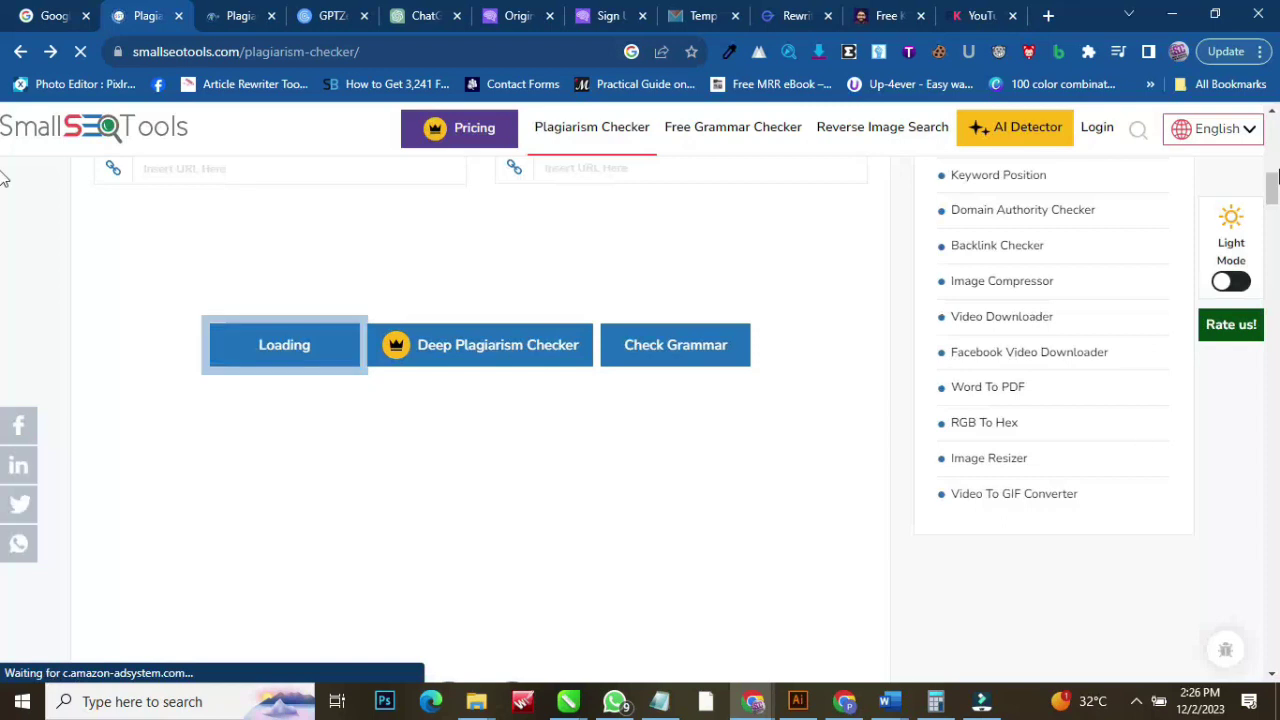
Try to submit the copied Google article for checking in the SmallSEOTools plagiarism checker
{"action": "scroll", "coordinate": [2, 170], "scroll_direction": "up", "scroll_amount": 3}
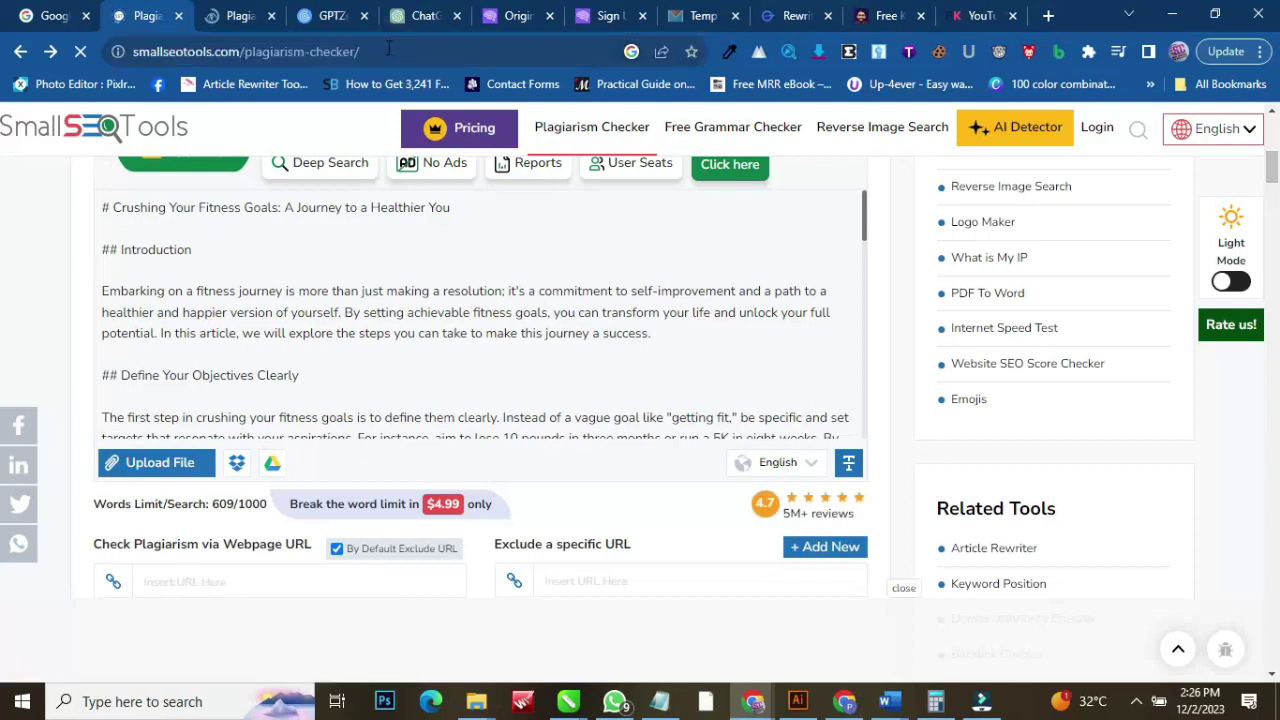
{"action": "left_click", "coordinate": [508, 254]}
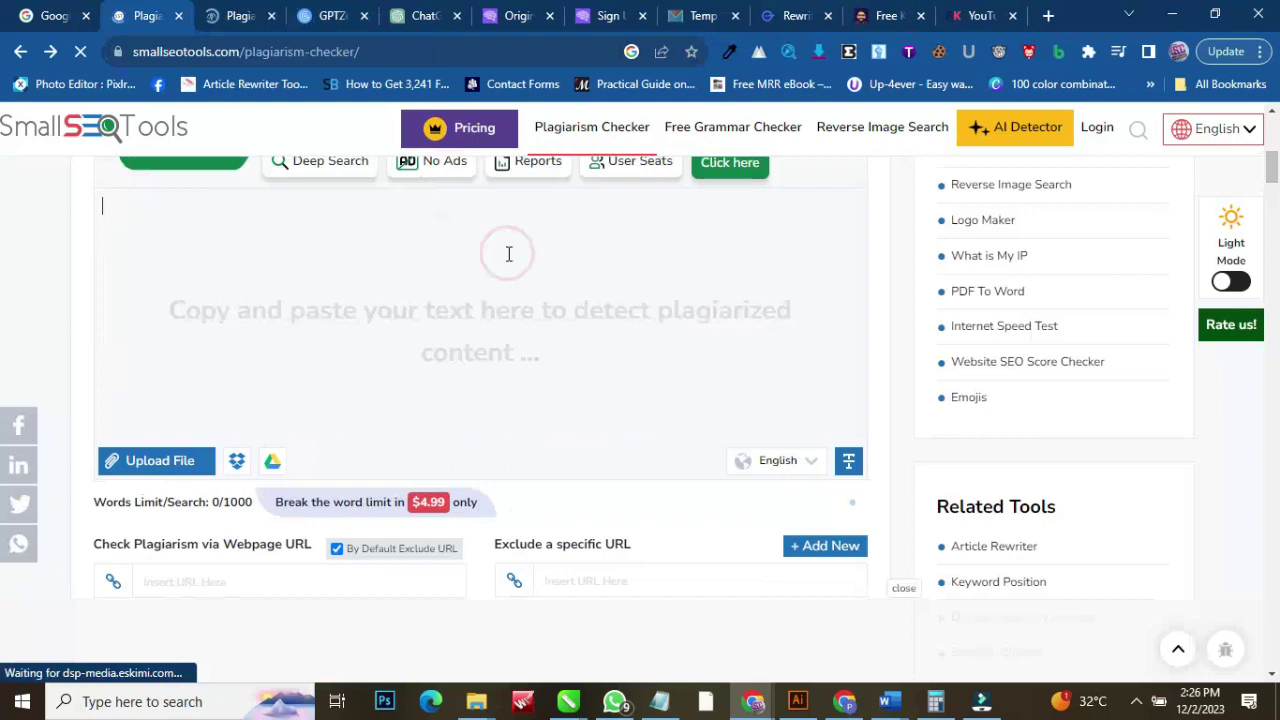
{"action": "key", "text": "ctrl+v"}
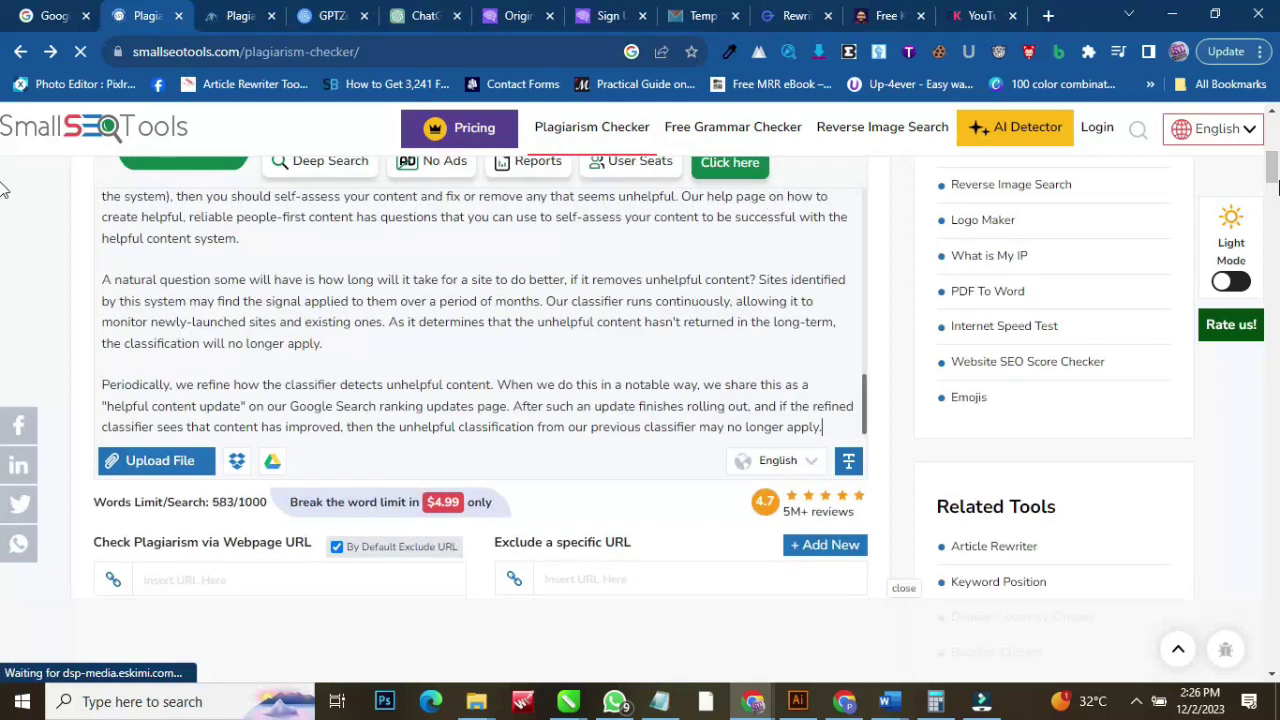
{"action": "left_click_drag", "start_coordinate": [1277, 188], "coordinate": [1274, 202]}
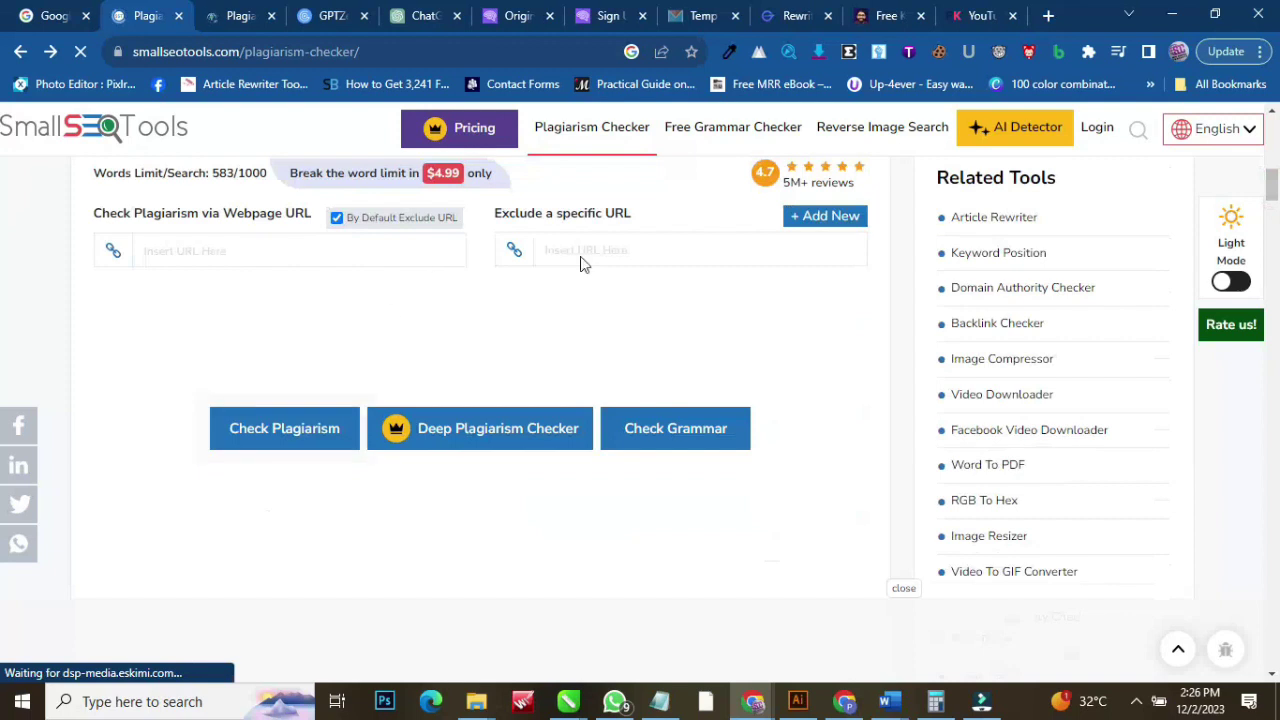
Check the progress of the Paraphraser scan and reload the SmallSEOTools plagiarism checker page
{"action": "left_click", "coordinate": [249, 10]}
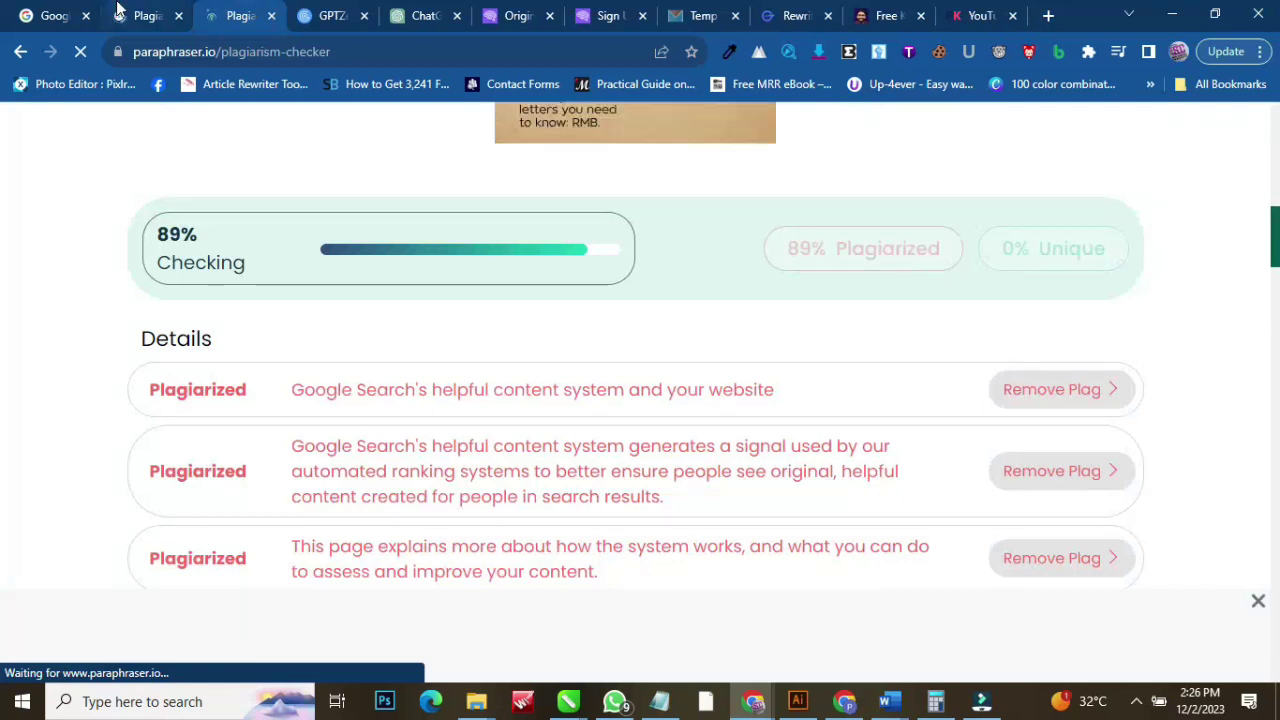
{"action": "left_click", "coordinate": [148, 15]}
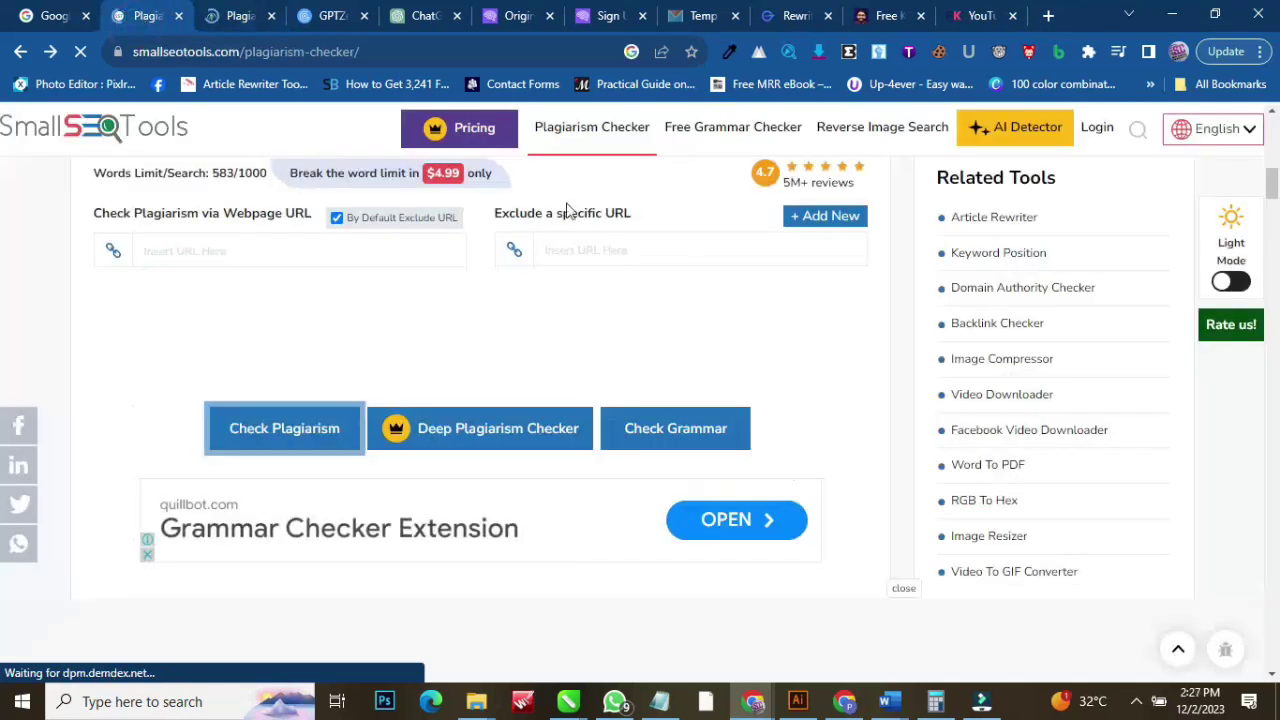
{"action": "left_click_drag", "start_coordinate": [1277, 205], "coordinate": [1274, 181]}
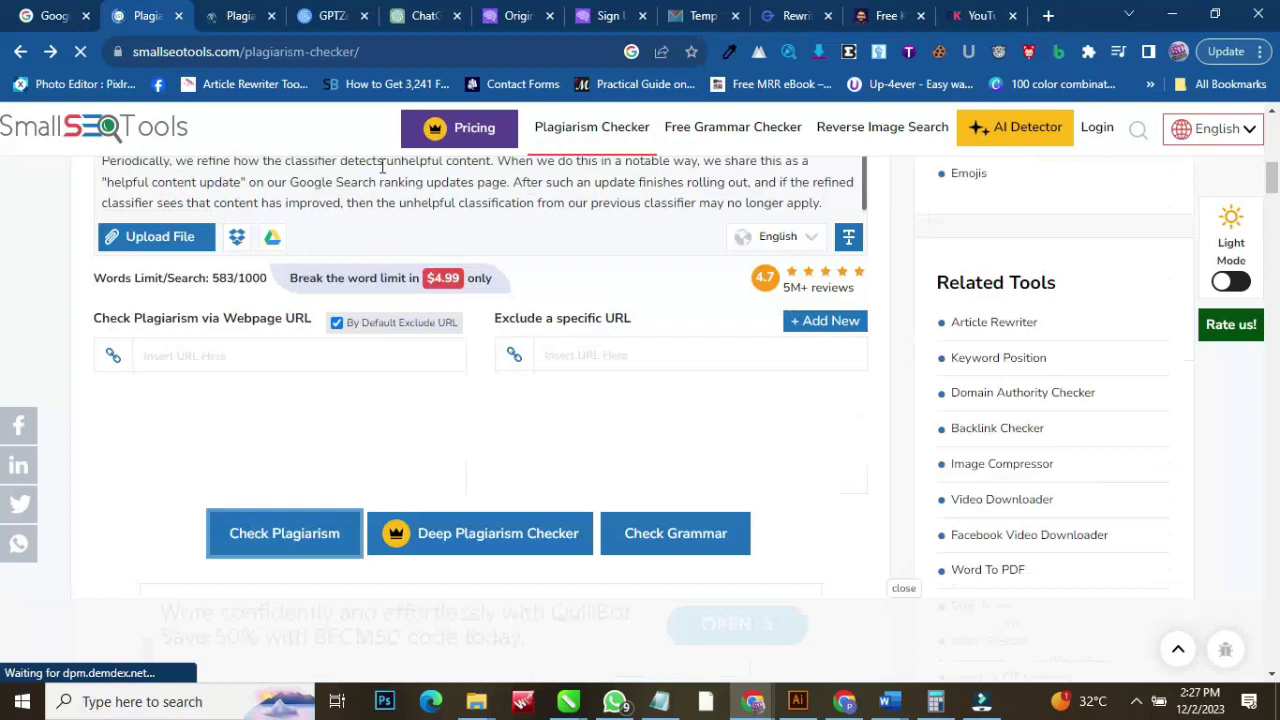
{"action": "left_click", "coordinate": [373, 53]}
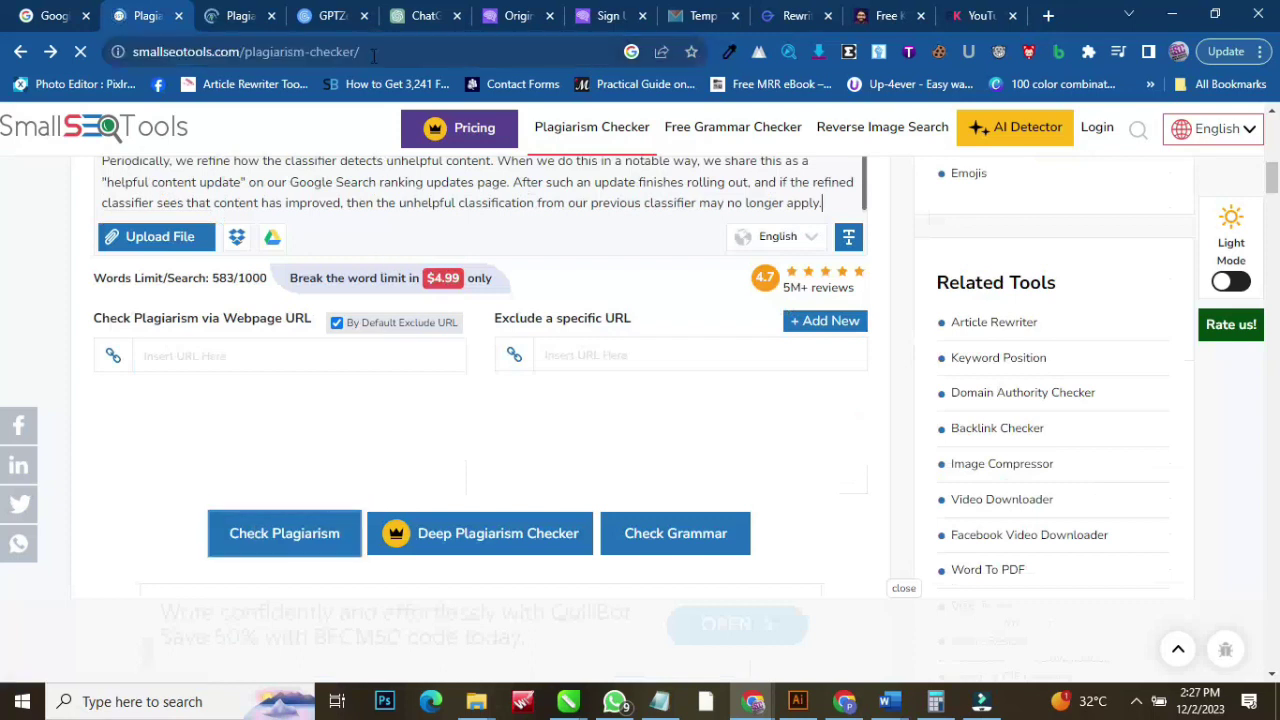
Review the Paraphraser plagiarism result alongside the SmallSEOTools page and the source article on Google Search Central
{"action": "left_click", "coordinate": [203, 17]}
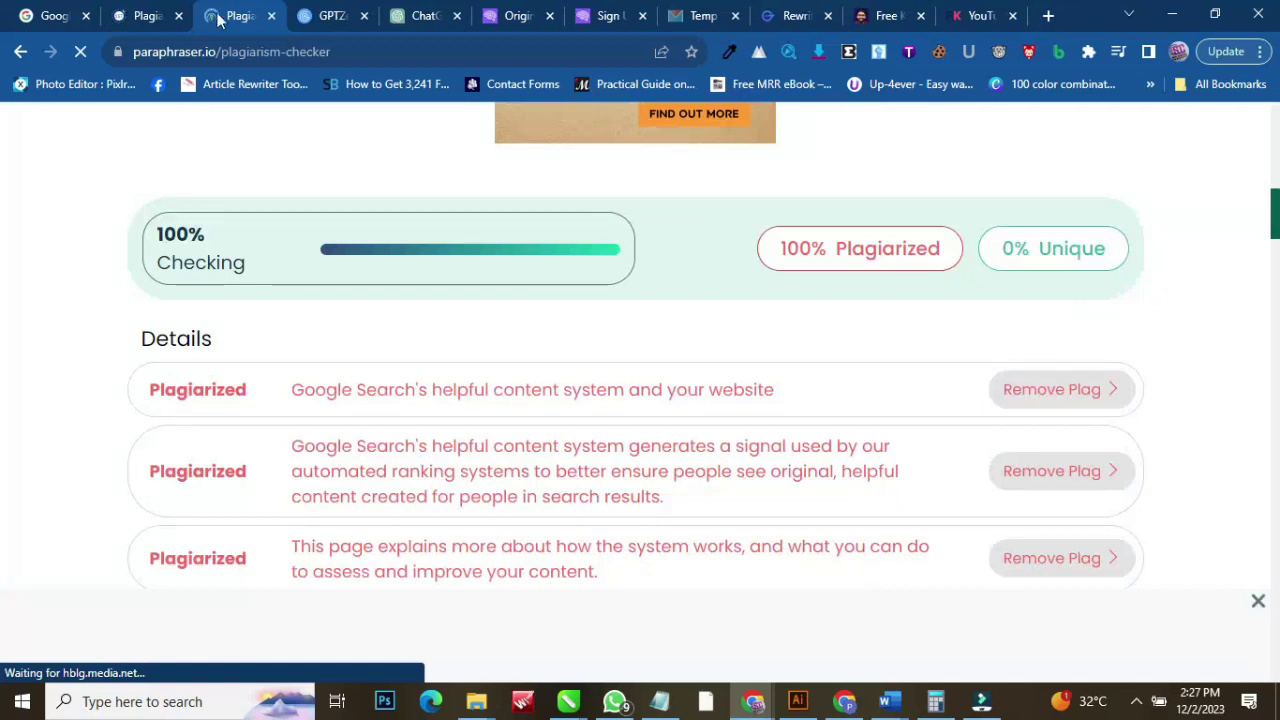
{"action": "left_click", "coordinate": [145, 8]}
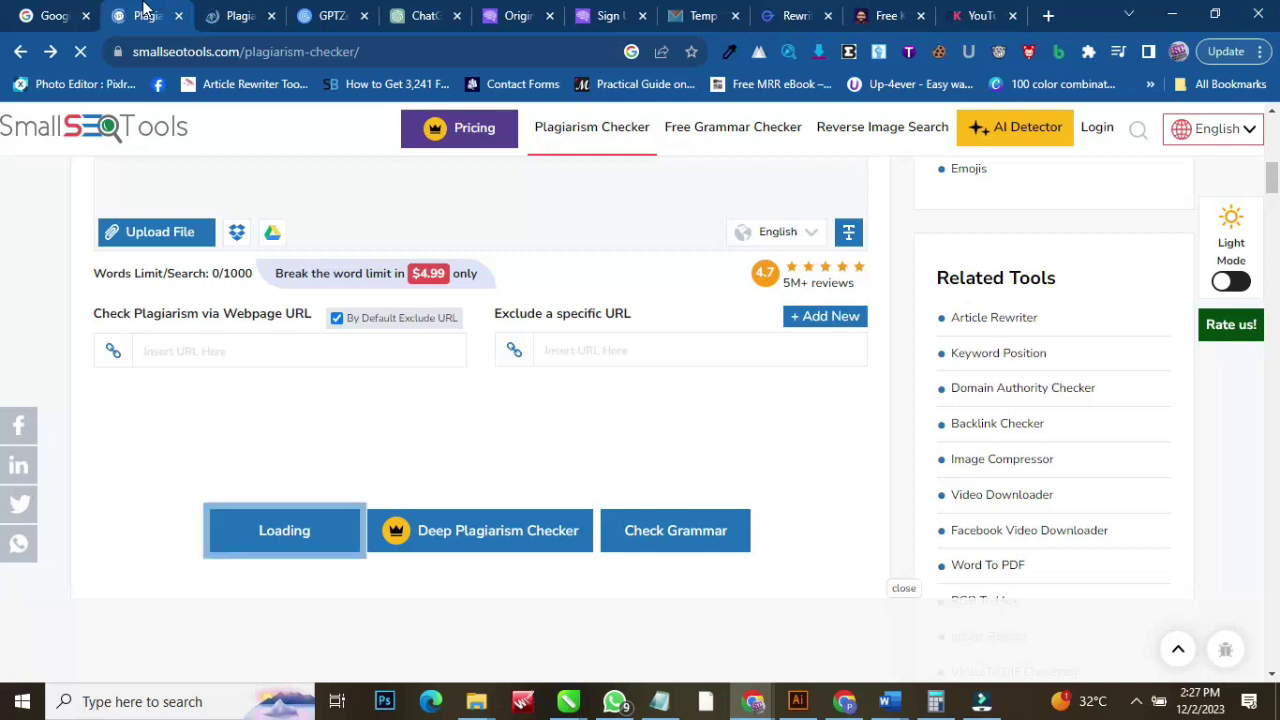
{"action": "left_click", "coordinate": [47, 12]}
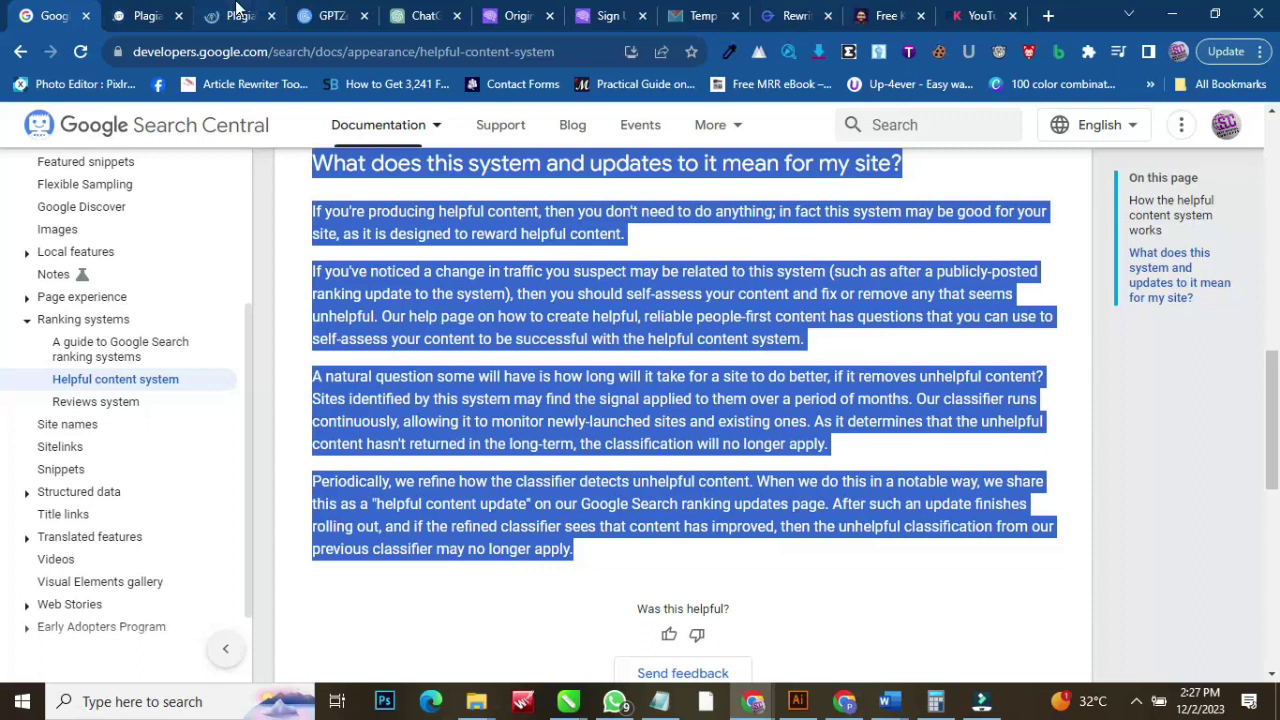
{"action": "left_click", "coordinate": [237, 8]}
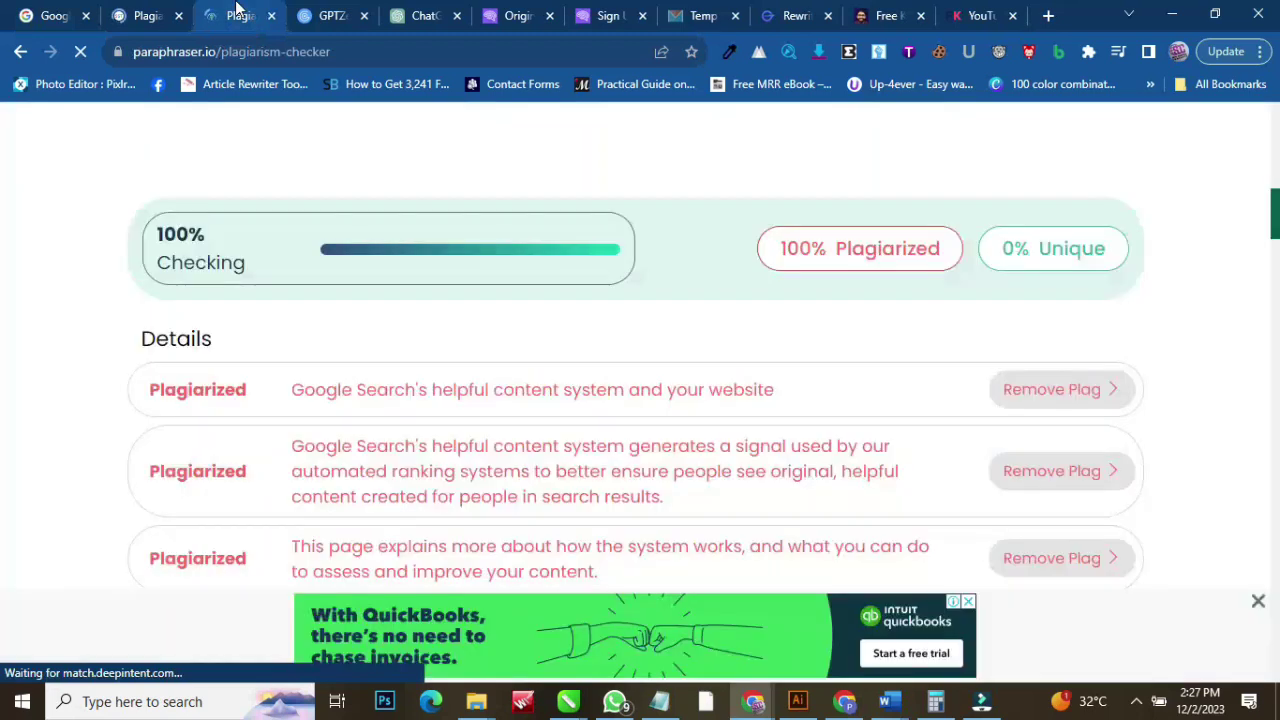
Paste the copied Google article into the SmallSEOTools plagiarism checker and confirm its robot check
{"action": "left_click", "coordinate": [130, 8]}
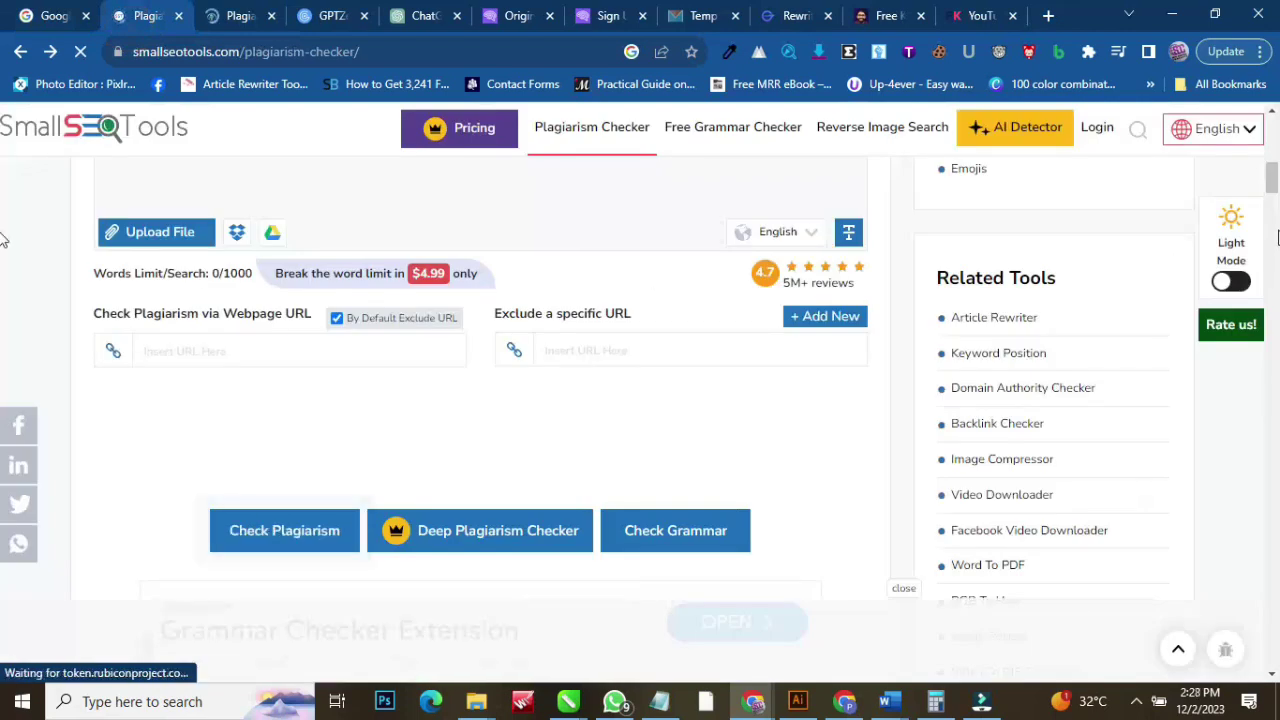
{"action": "left_click", "coordinate": [1271, 113]}
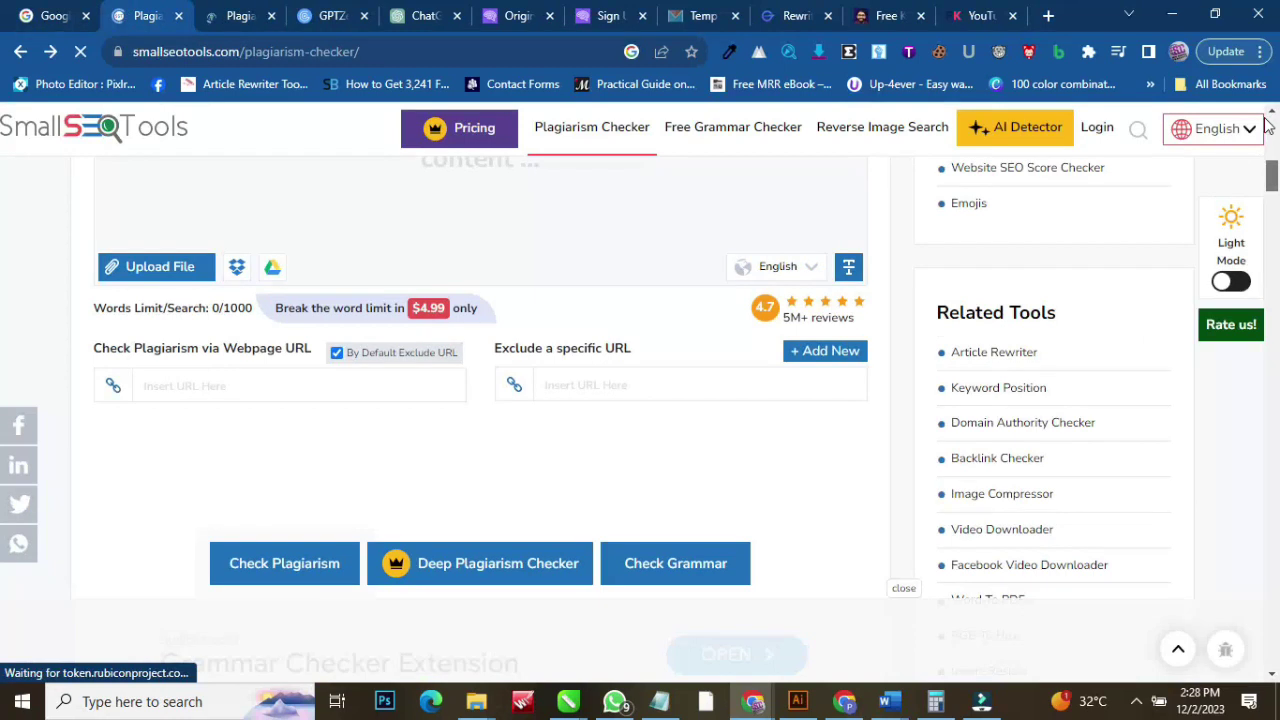
{"action": "scroll", "coordinate": [1268, 122], "scroll_direction": "up", "scroll_amount": 1}
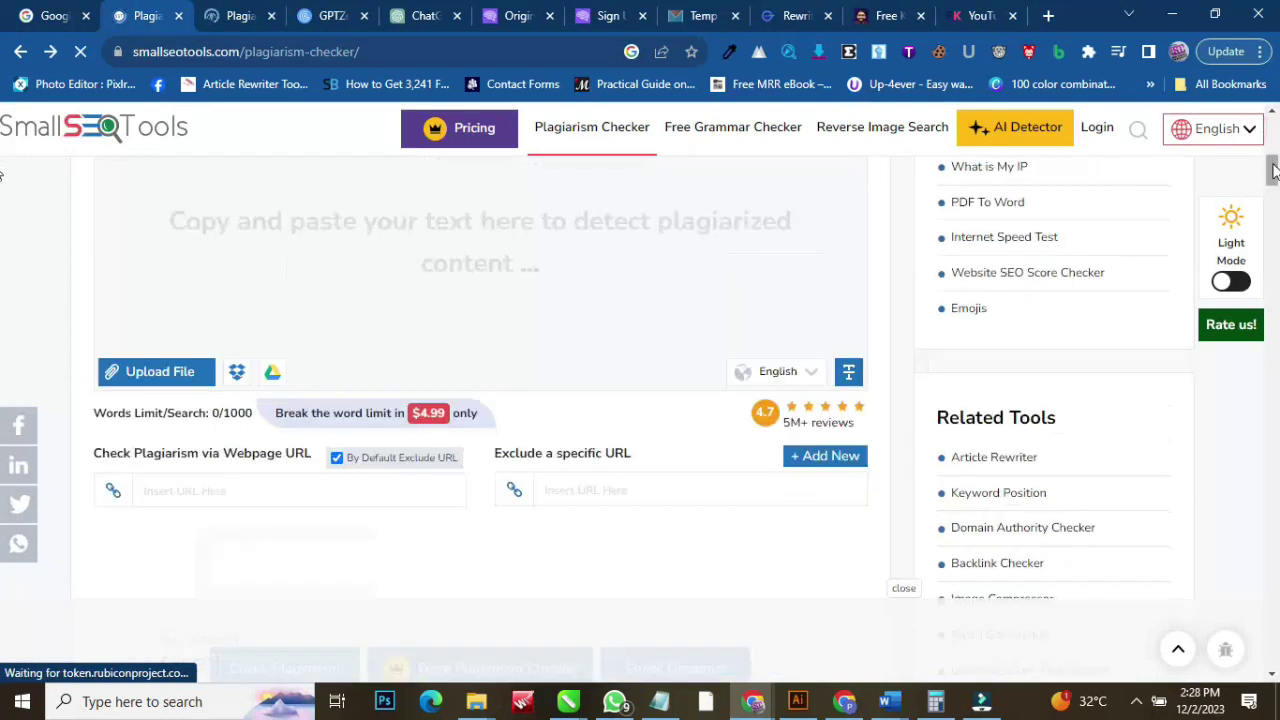
{"action": "scroll", "coordinate": [1274, 172], "scroll_direction": "up", "scroll_amount": 3}
{"action": "scroll", "coordinate": [1274, 174], "scroll_direction": "down", "scroll_amount": 4}
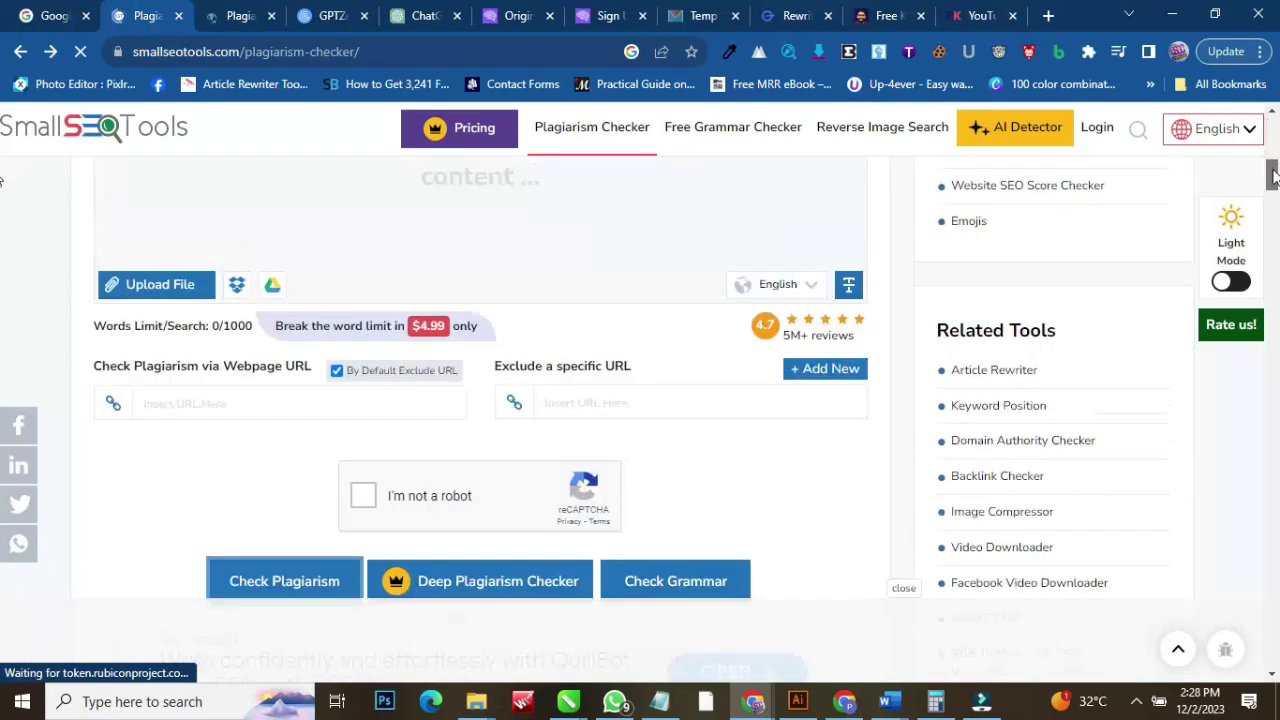
{"action": "scroll", "coordinate": [1272, 170], "scroll_direction": "down", "scroll_amount": 1}
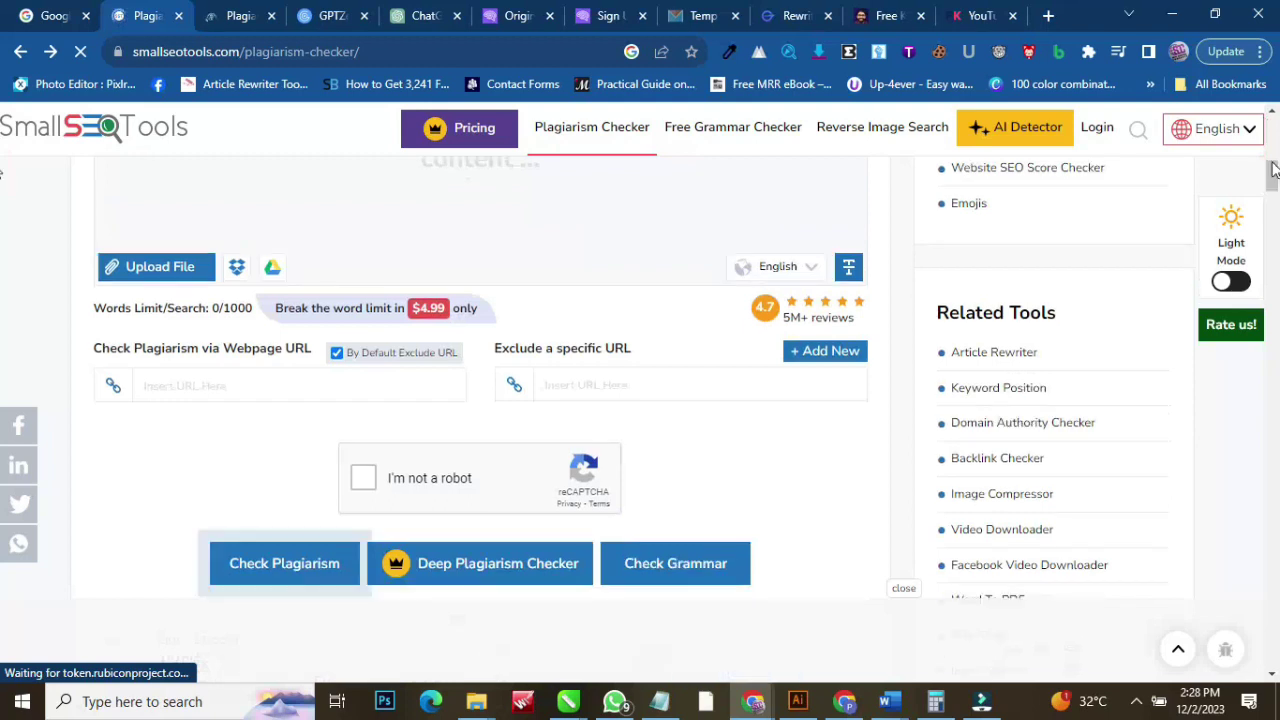
{"action": "scroll", "coordinate": [504, 394], "scroll_direction": "up", "scroll_amount": 2}
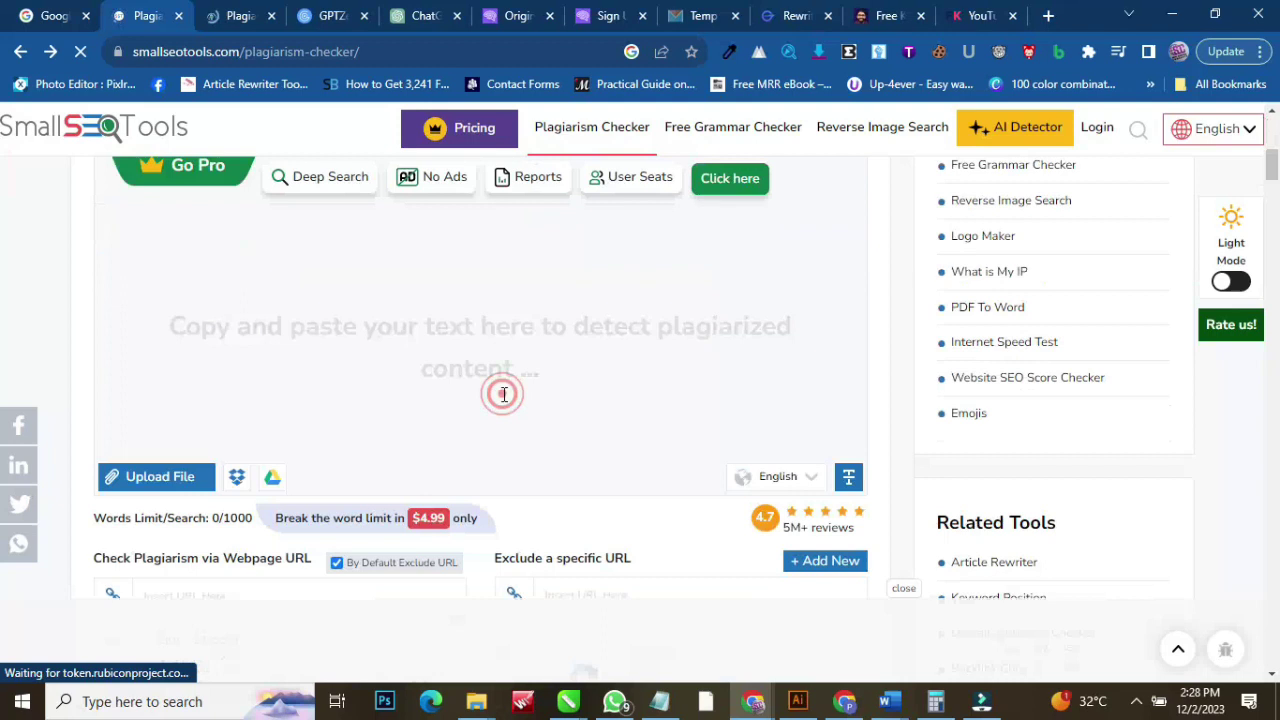
{"action": "key", "text": "ctrl+v"}
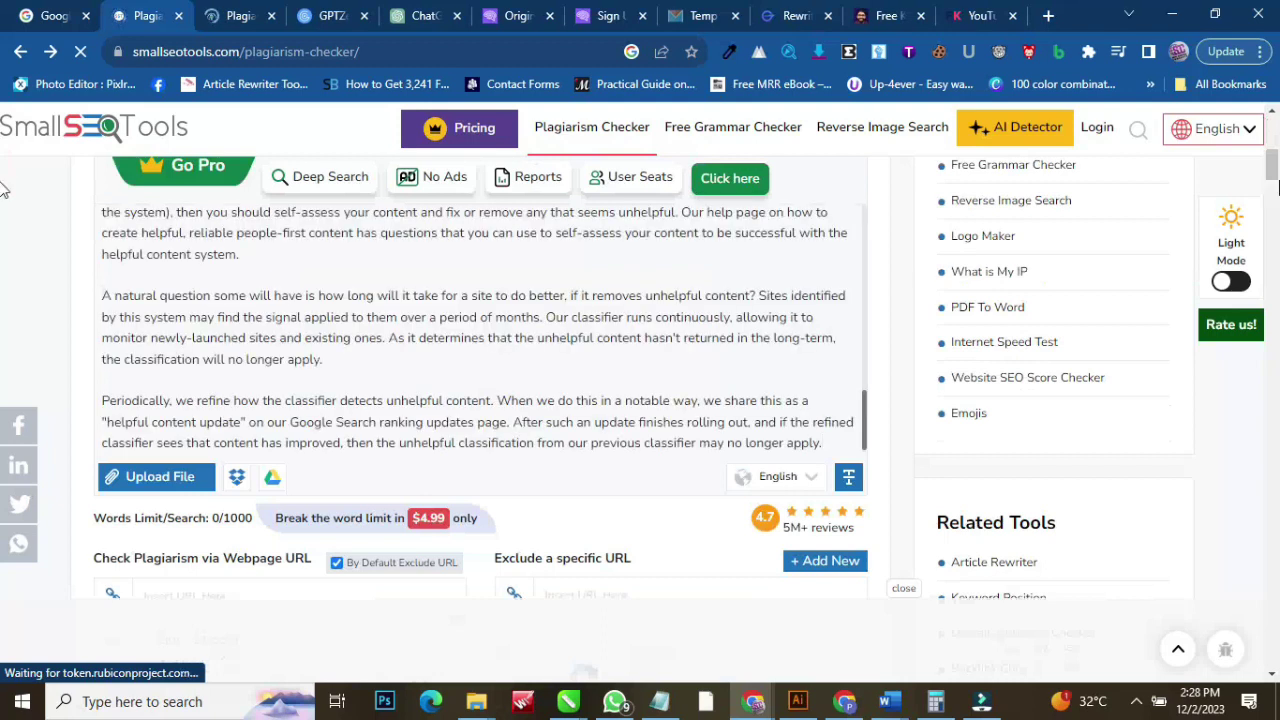
{"action": "scroll", "coordinate": [358, 300], "scroll_direction": "down", "scroll_amount": 4}
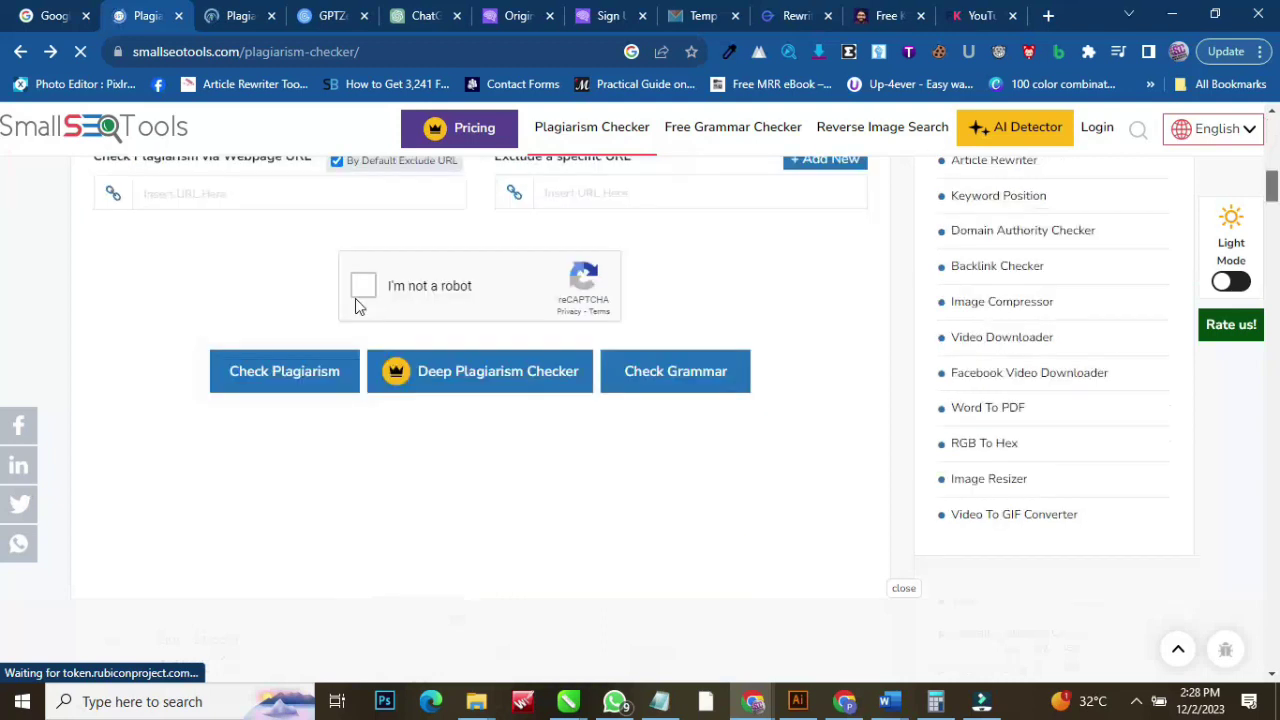
{"action": "left_click", "coordinate": [360, 287]}
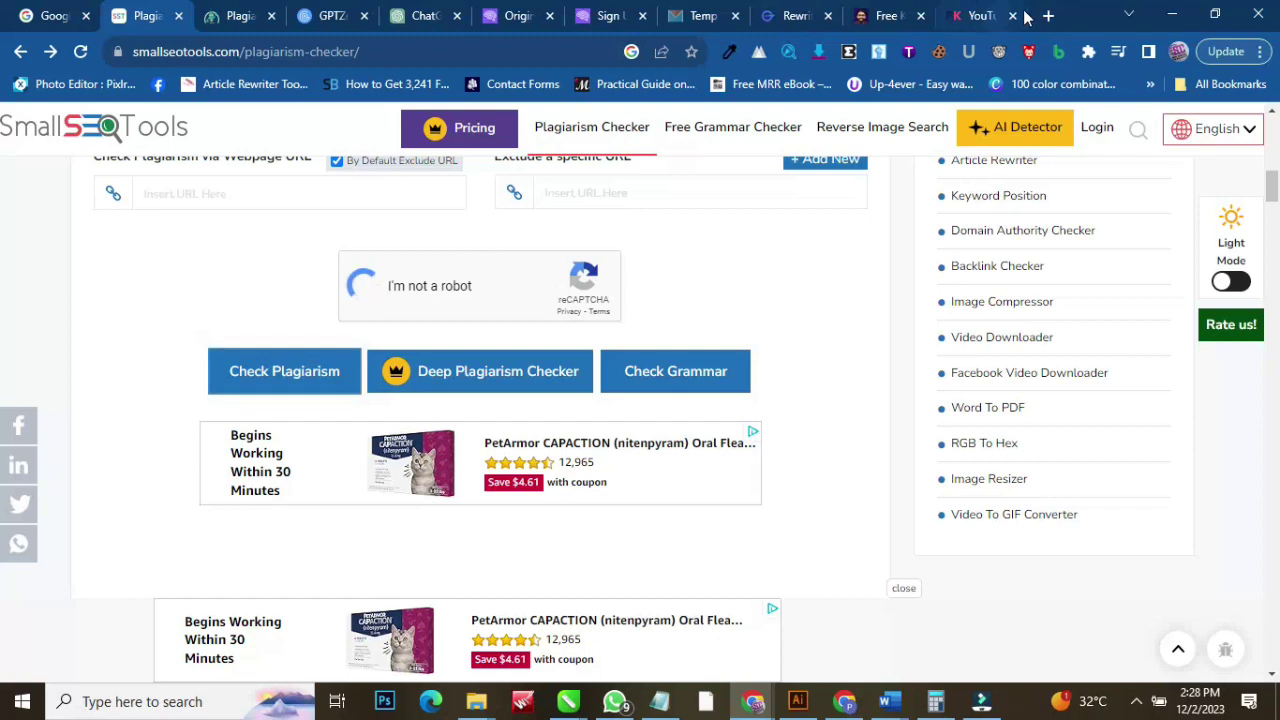
Try to open gravitywriter.com in a new browser tab
{"action": "left_click", "coordinate": [1047, 17]}
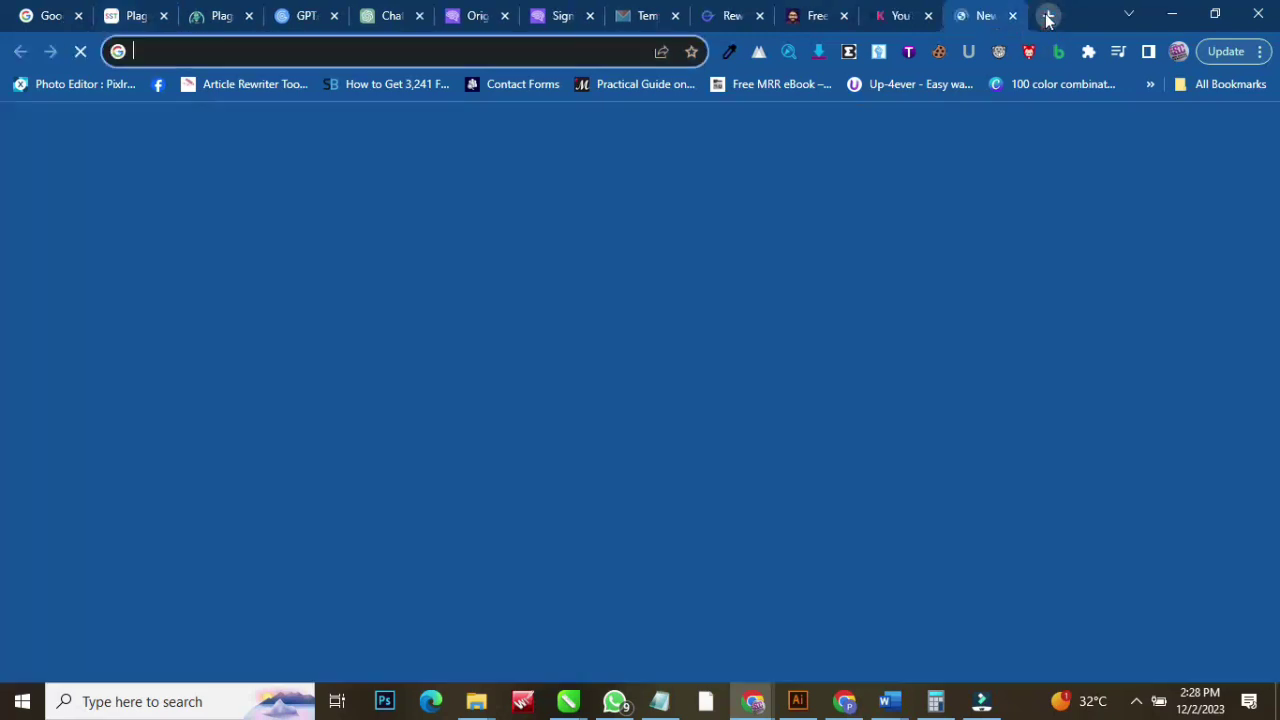
{"action": "type", "text": "gr"}
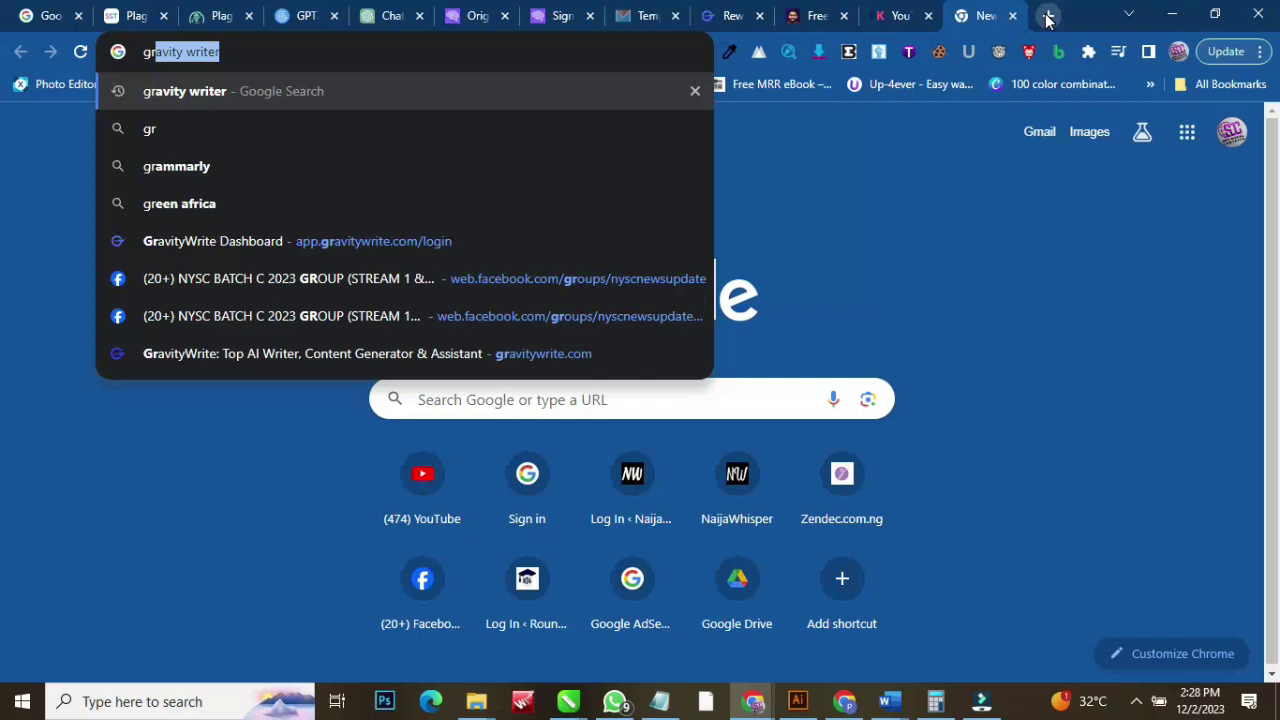
{"action": "type", "text": "vite"}
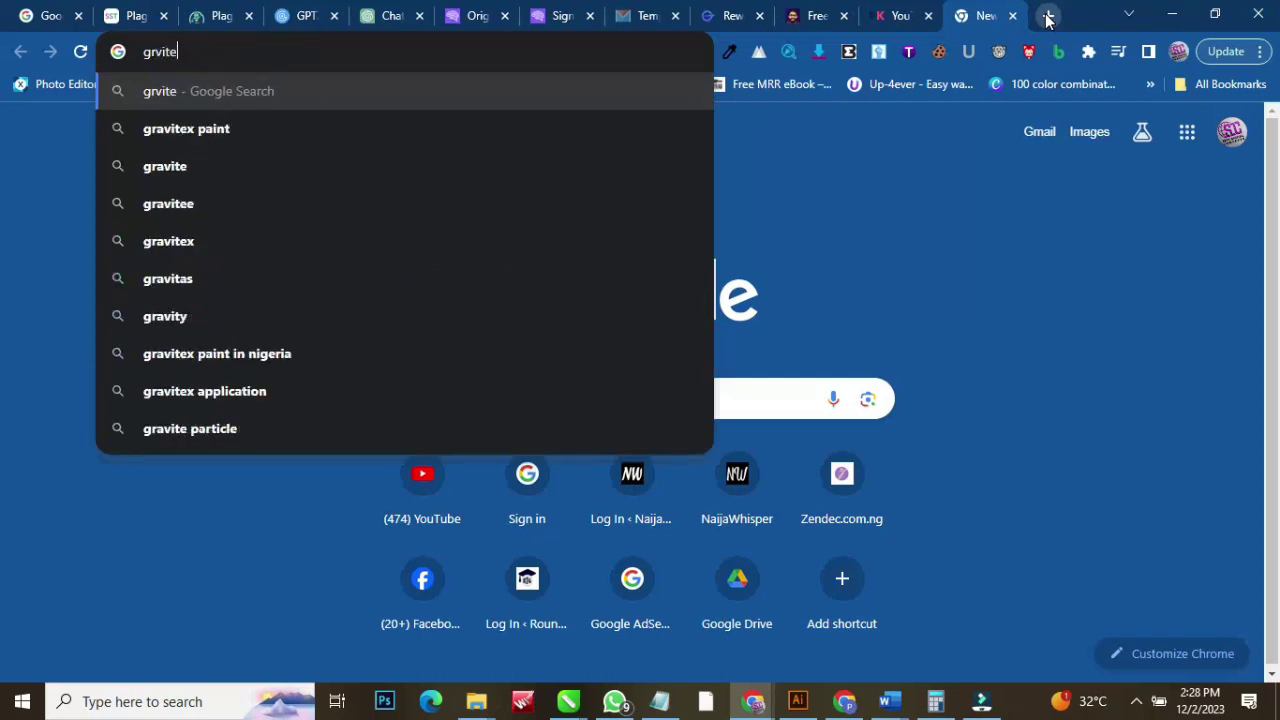
{"action": "key", "text": "BackSpace"}
{"action": "key", "text": "BackSpace"}
{"action": "key", "text": "BackSpace"}
{"action": "key", "text": "BackSpace"}
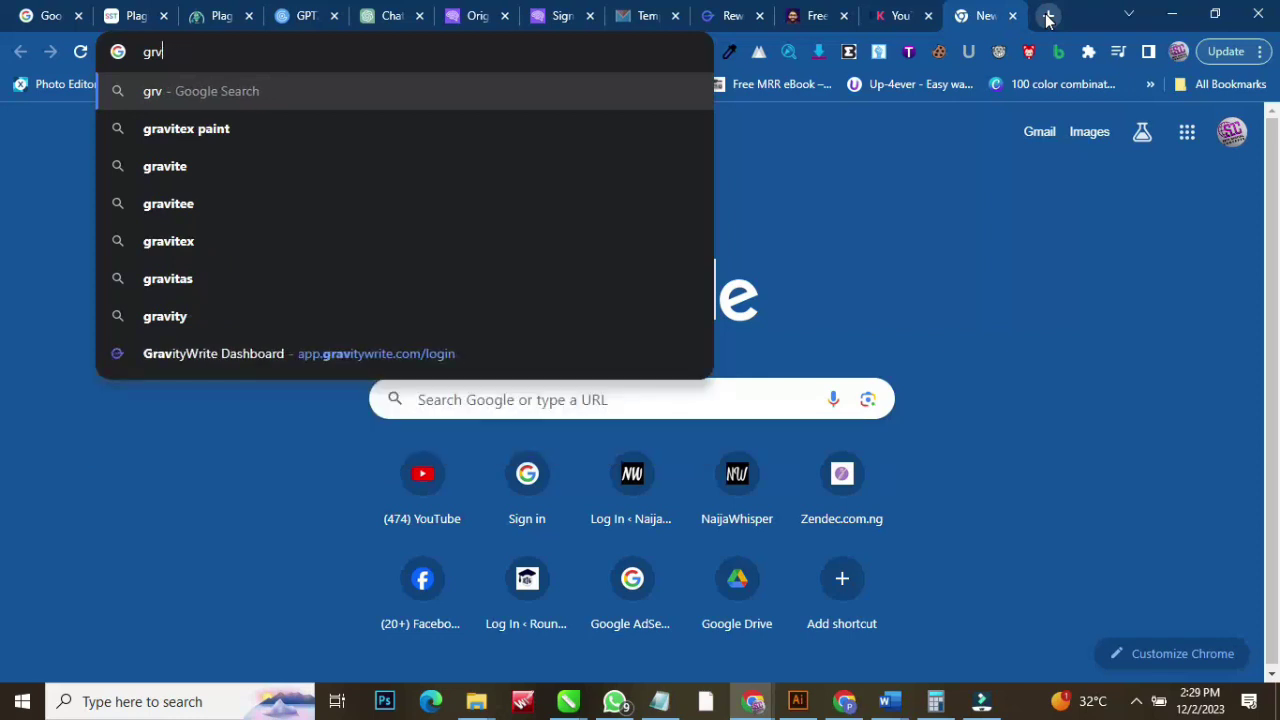
{"action": "type", "text": "avityw"}
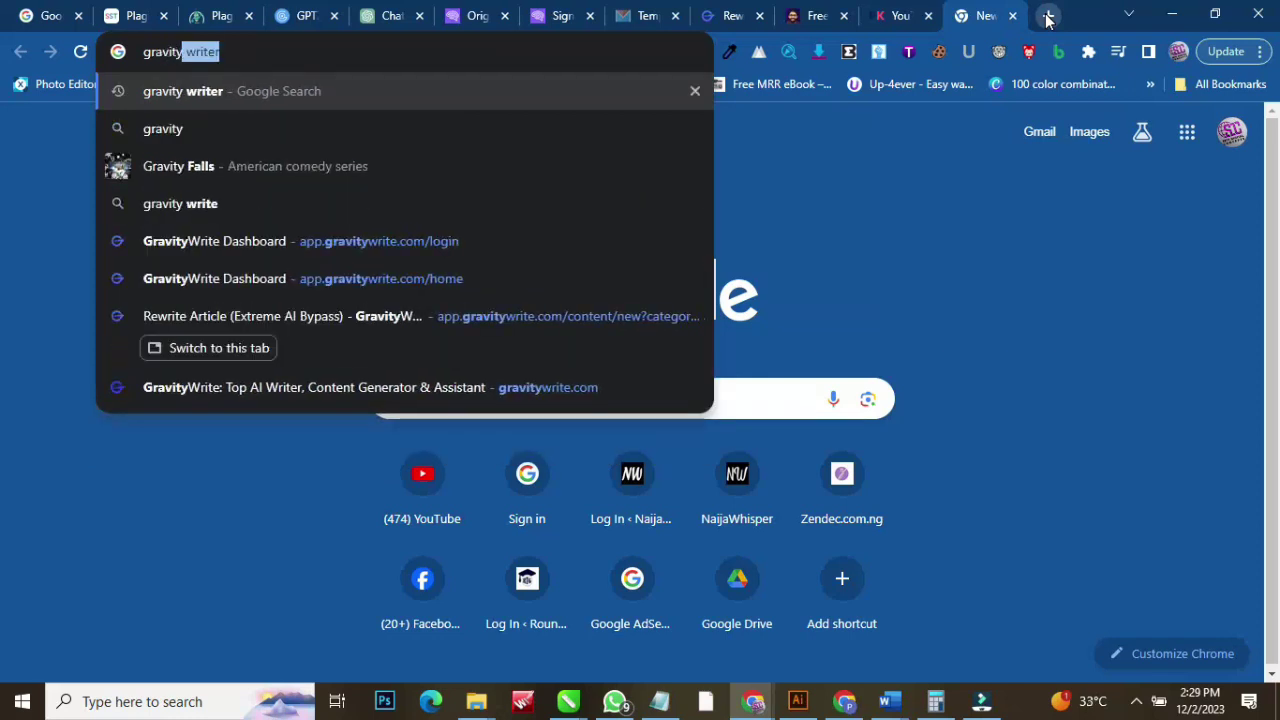
{"action": "type", "text": "rite"}
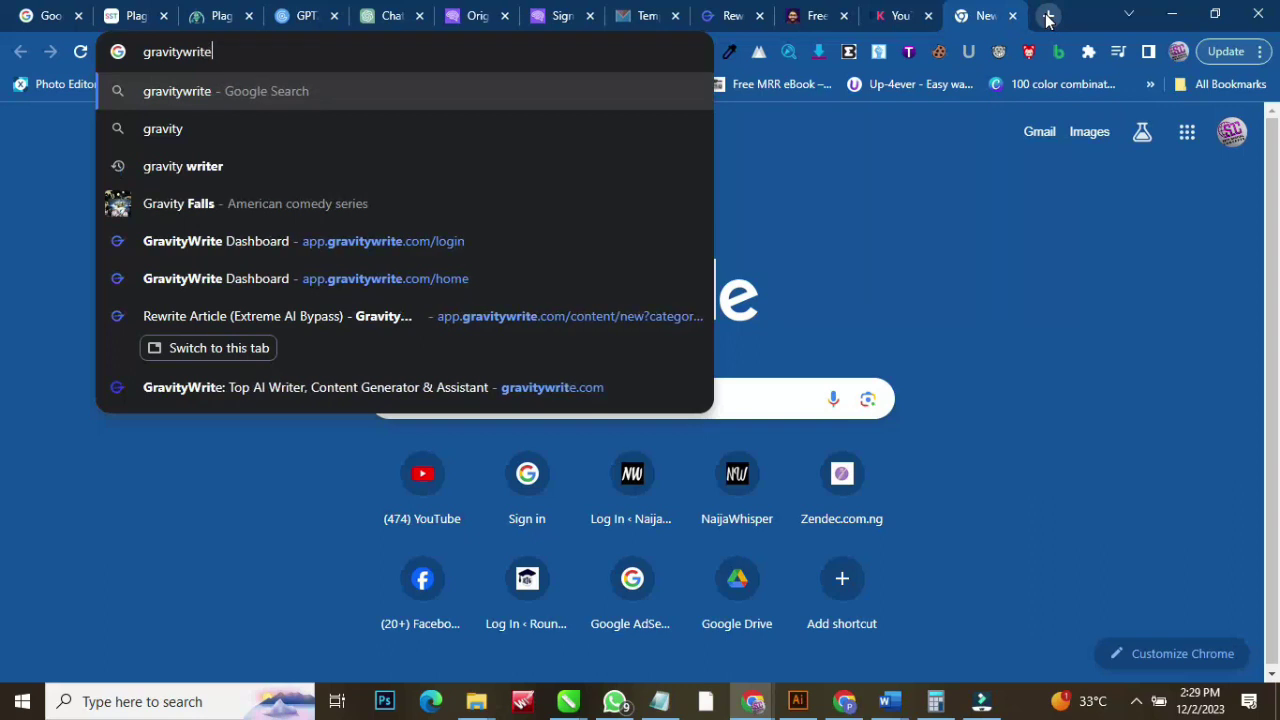
{"action": "type", "text": "r.com"}
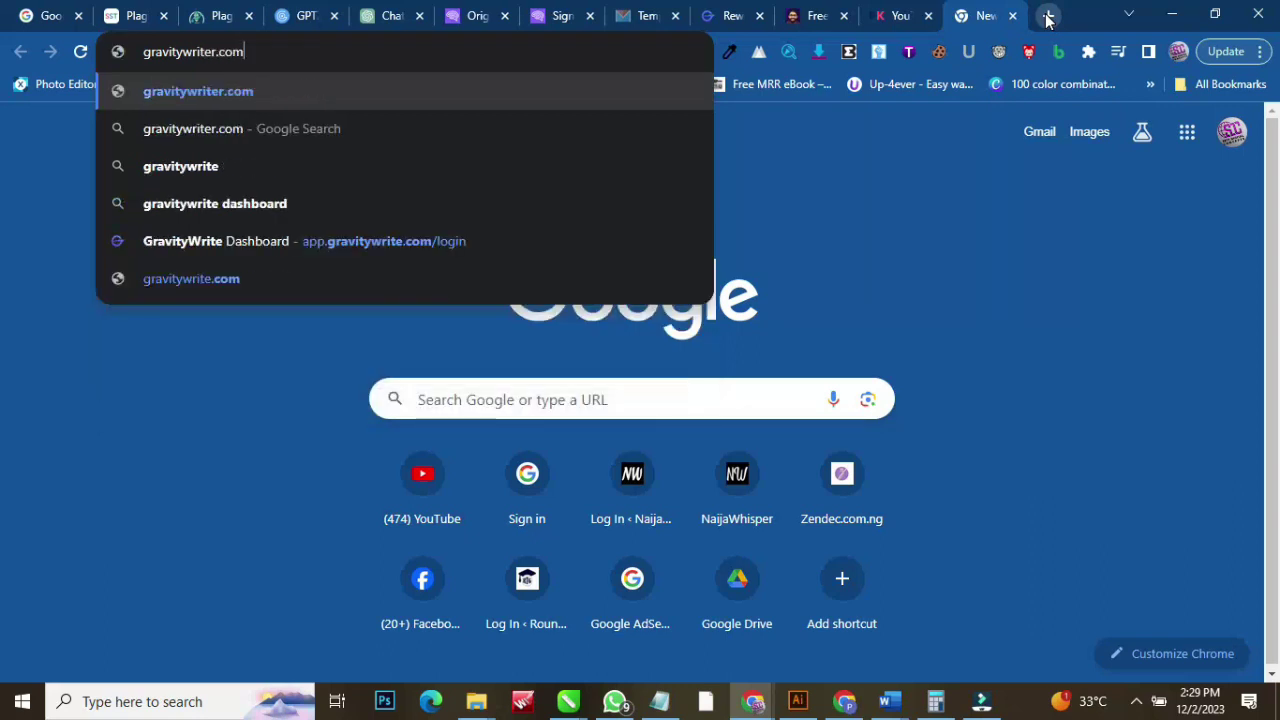
{"action": "key", "text": "Return"}
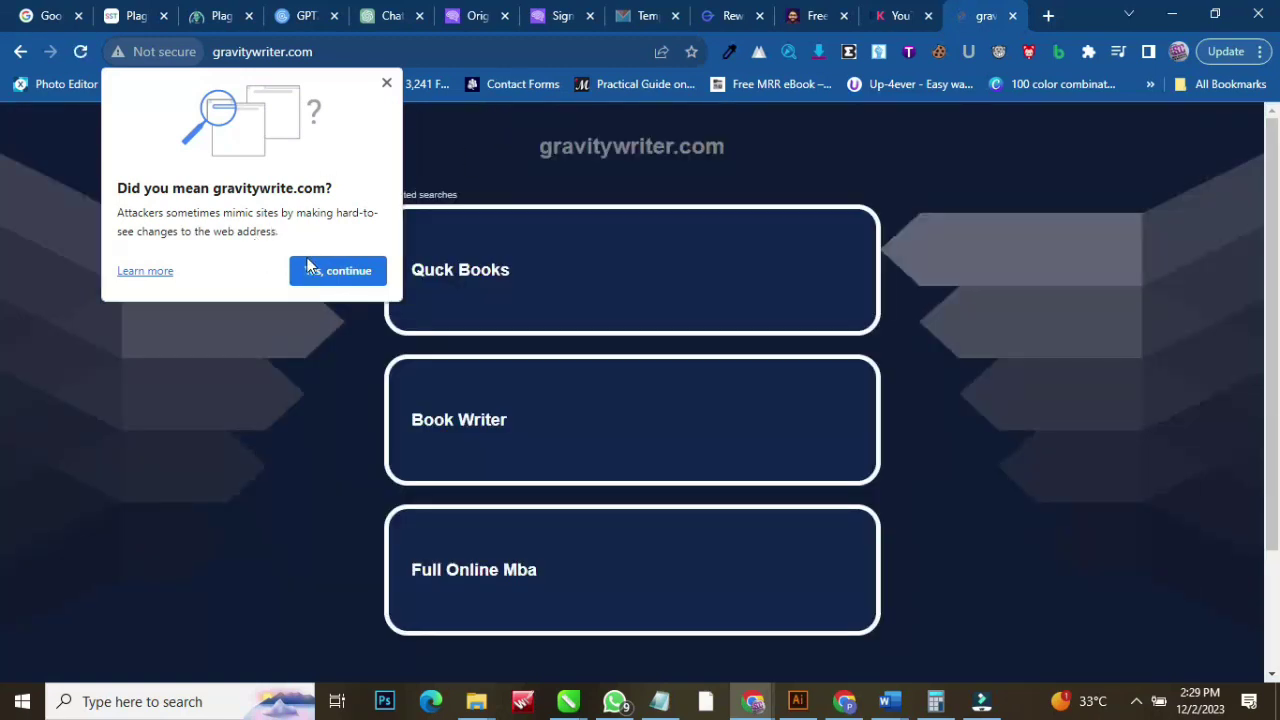
Dismiss the site suggestion and load gravitywrite.com in the same tab
{"action": "left_click", "coordinate": [500, 40]}
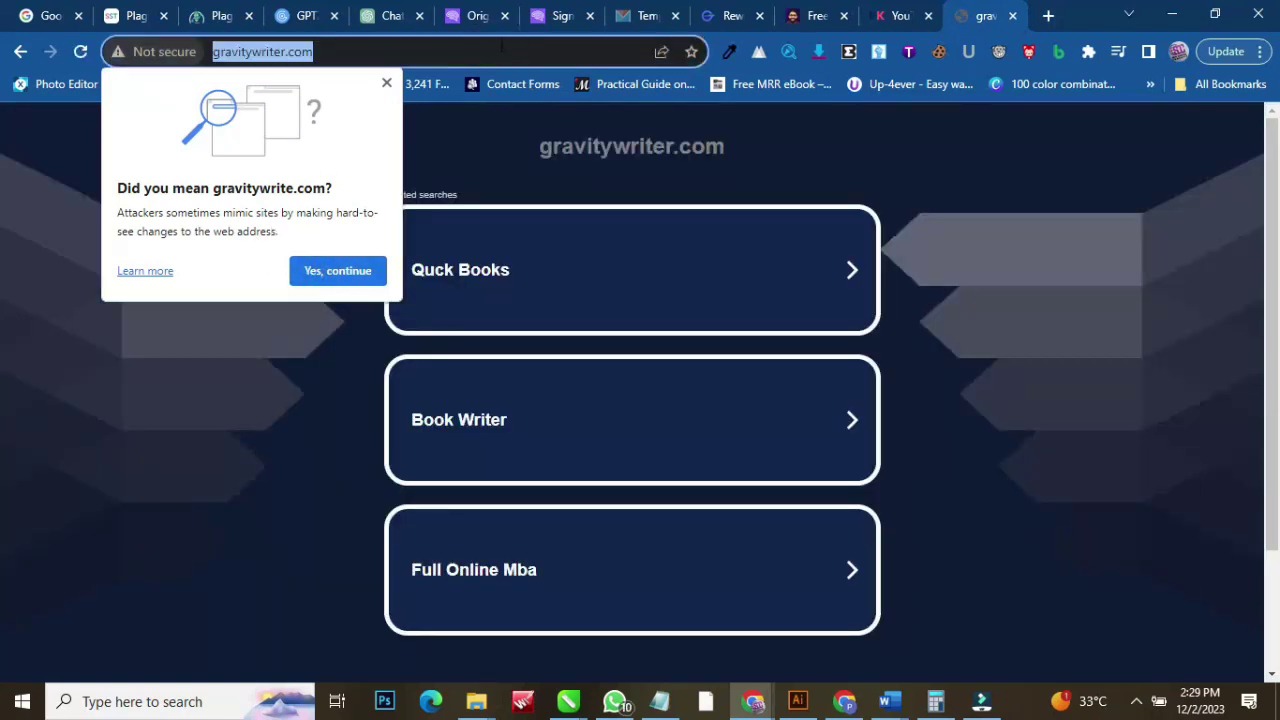
{"action": "type", "text": "grav"}
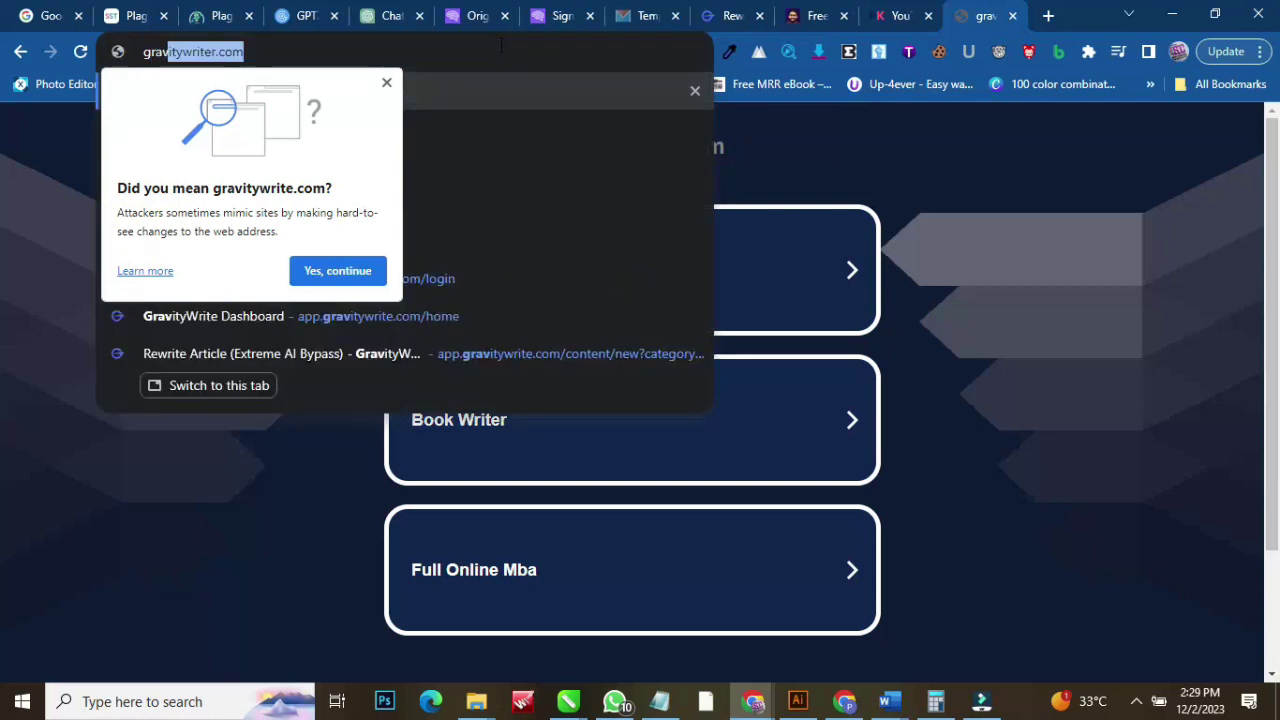
{"action": "left_click", "coordinate": [386, 83]}
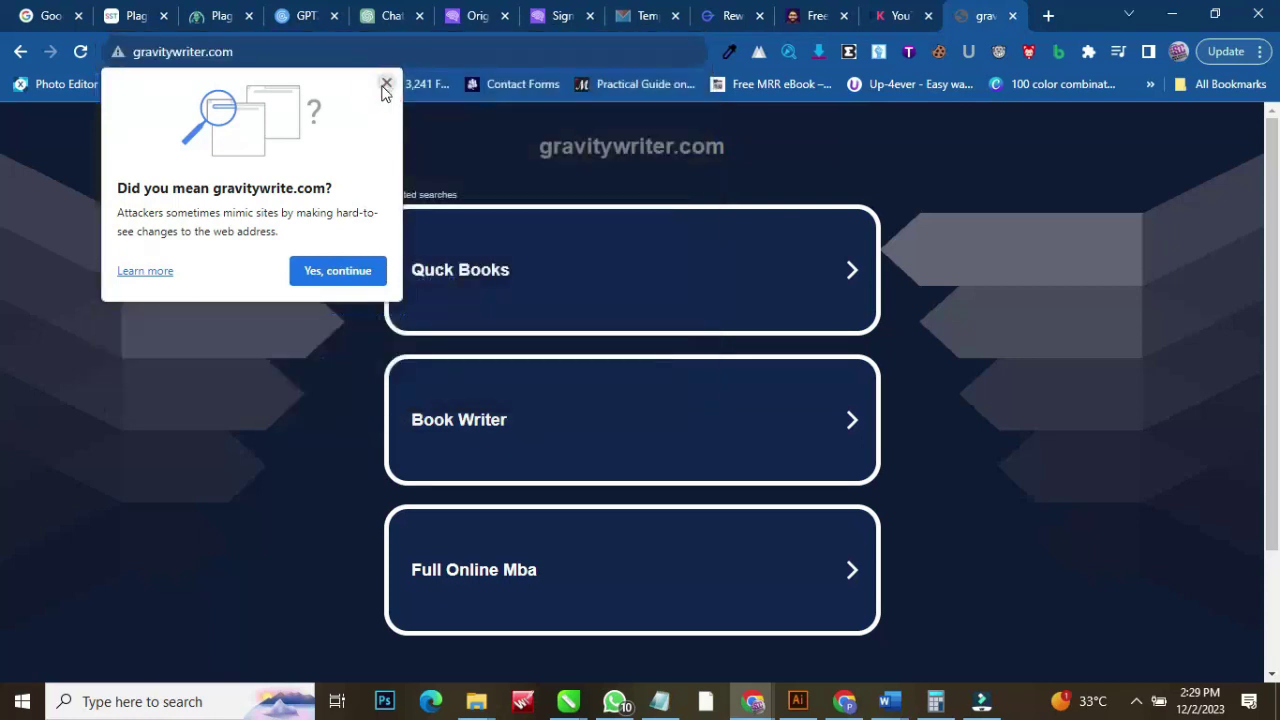
{"action": "left_click", "coordinate": [382, 85]}
{"action": "left_click", "coordinate": [367, 55]}
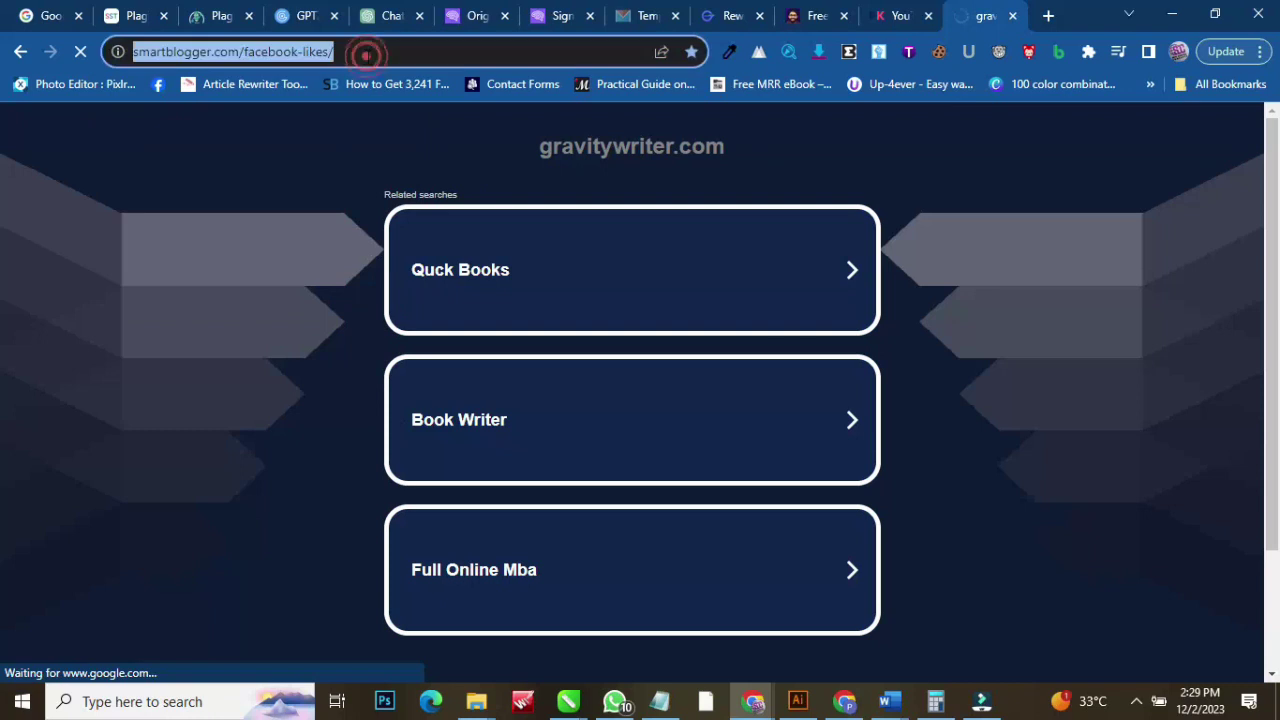
{"action": "type", "text": "gra"}
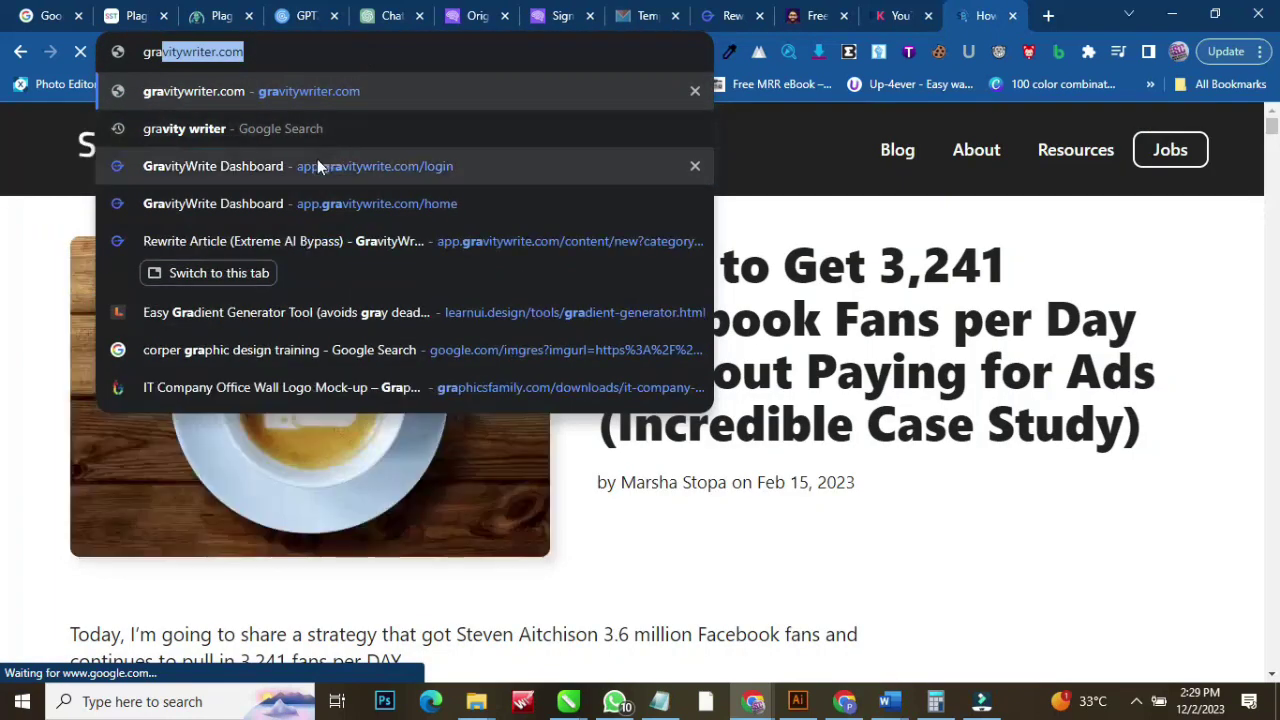
{"action": "left_click", "coordinate": [219, 51]}
{"action": "key", "text": "BackSpace"}
{"action": "key", "text": "Return"}
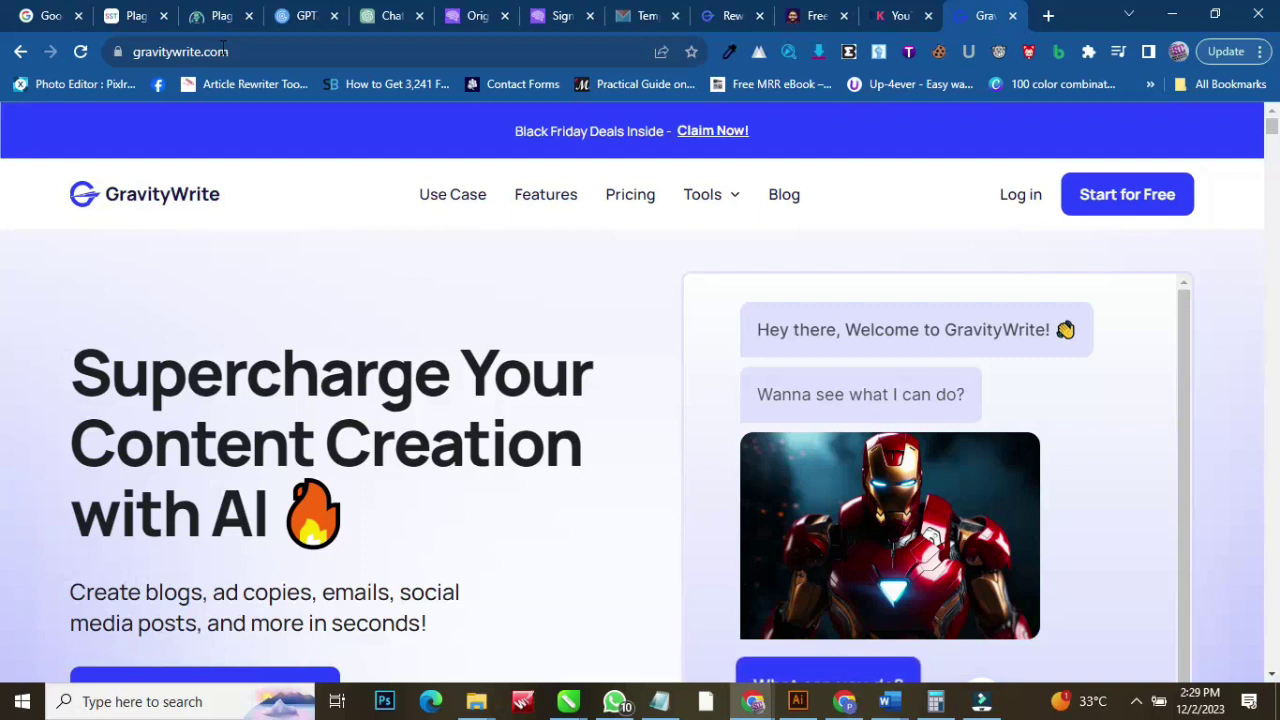
Start GravityWrite for free and dismiss the Black Friday offer to reach the tool library
{"action": "left_click", "coordinate": [1110, 202]}
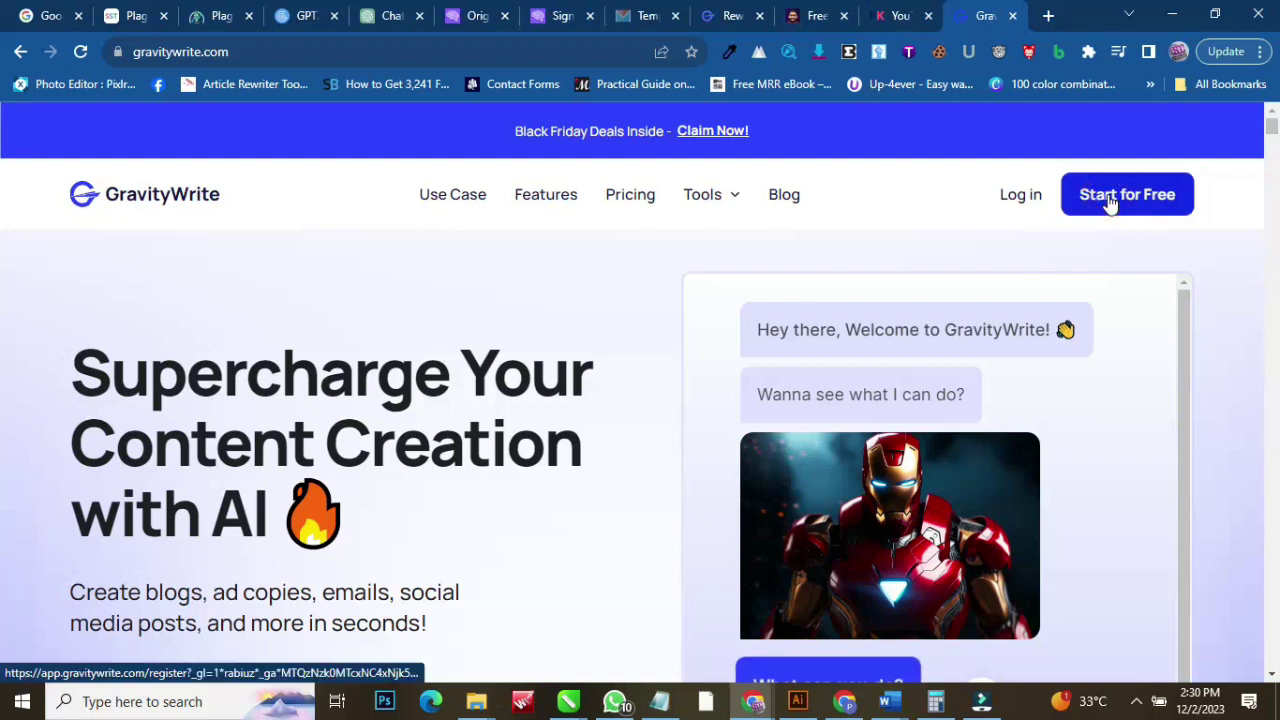
{"action": "left_click", "coordinate": [1111, 201]}
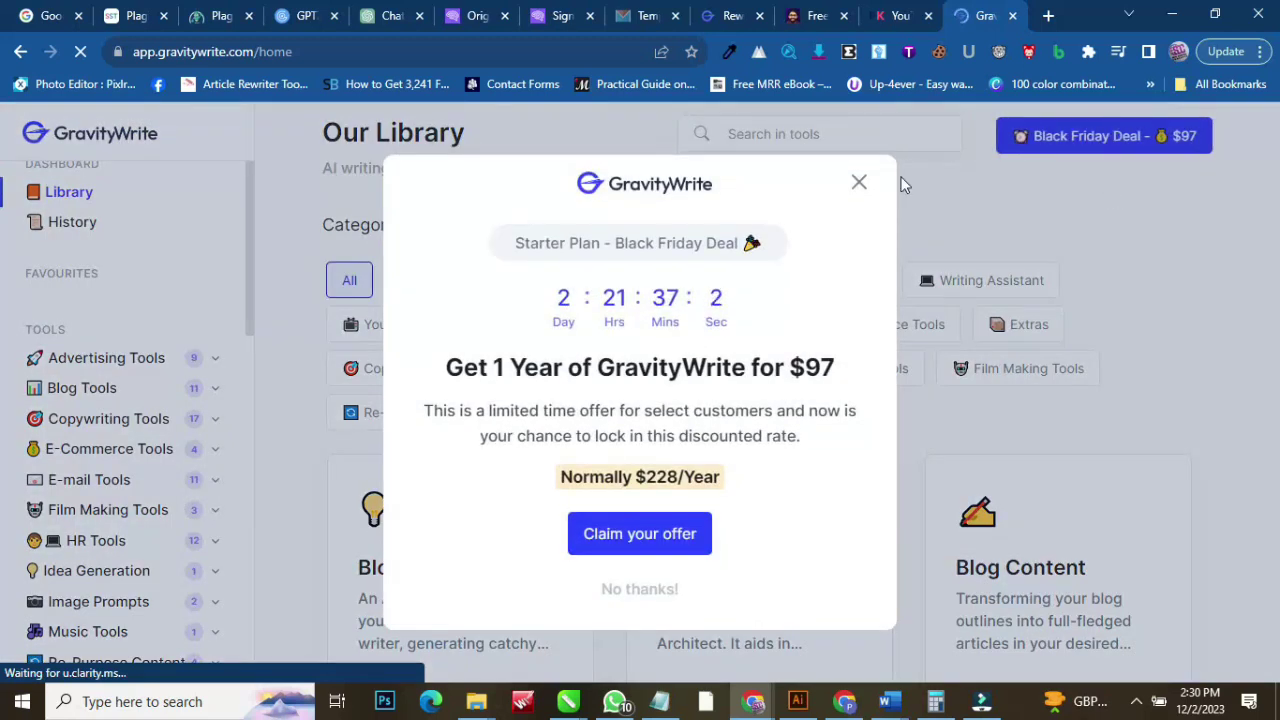
{"action": "left_click", "coordinate": [859, 184]}
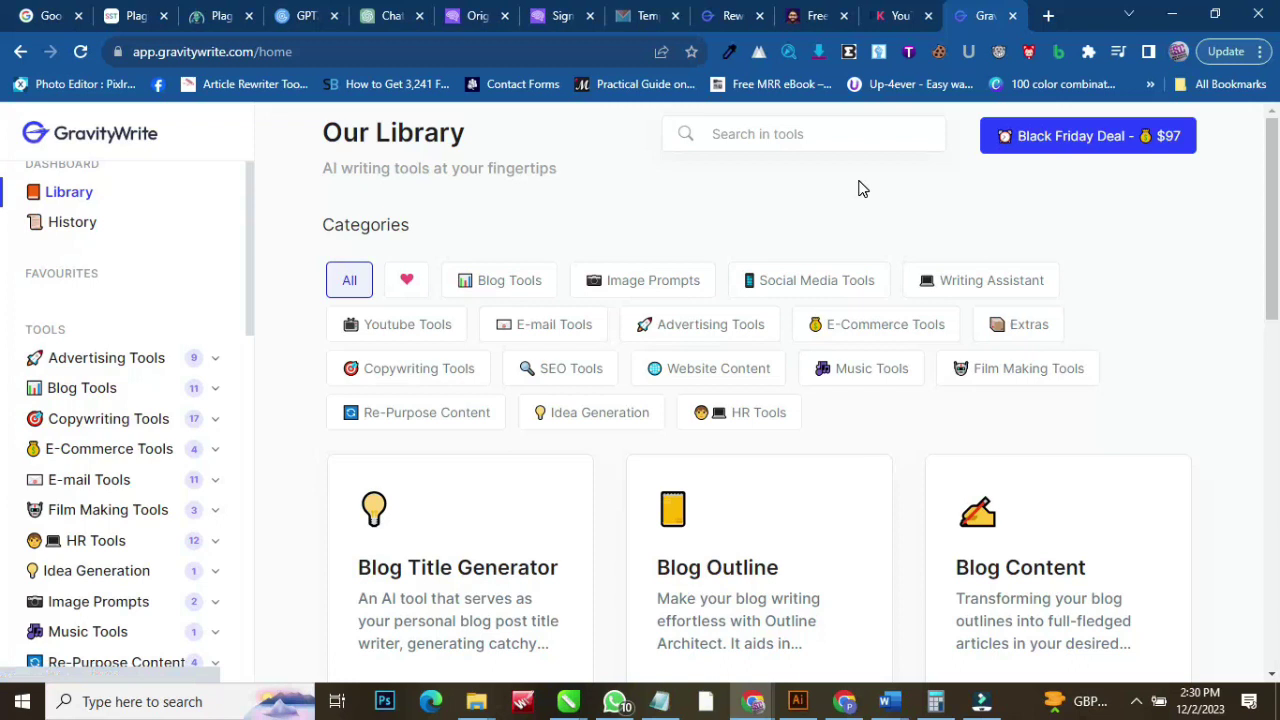
Recheck the Paraphraser plagiarism result and the SmallSEOTools check, and return to the GravityWrite library
{"action": "left_click", "coordinate": [218, 10]}
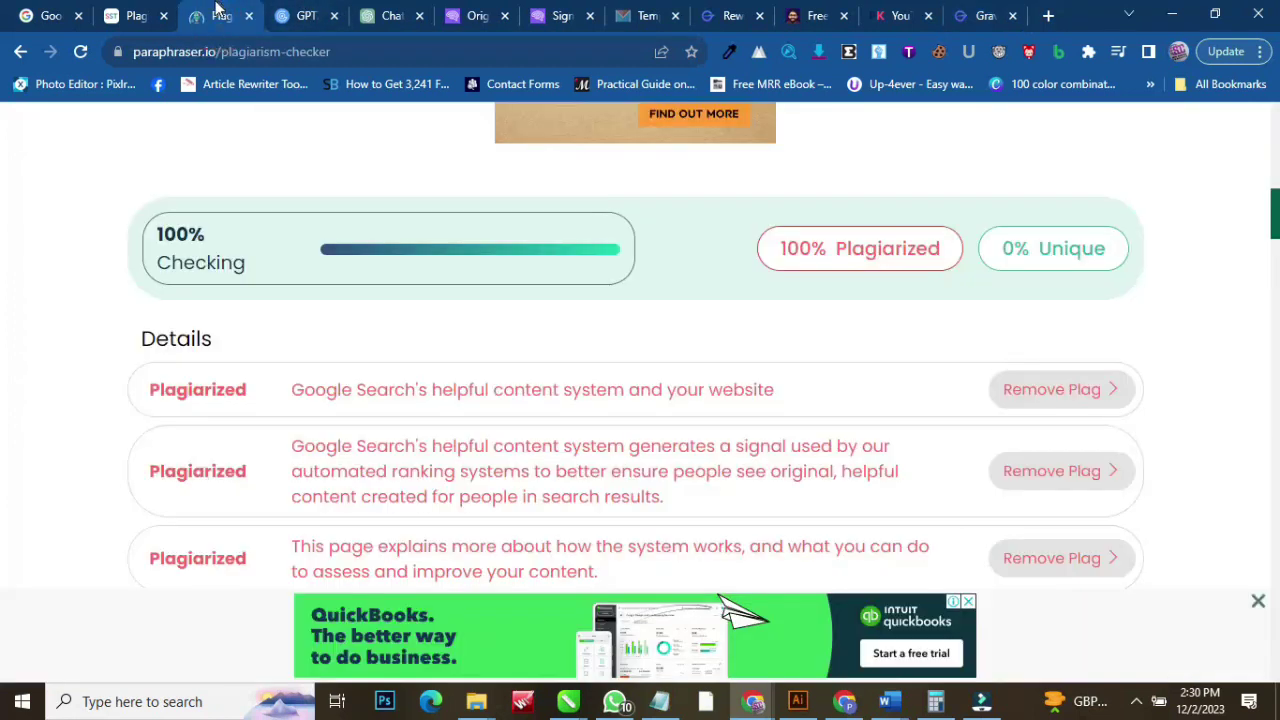
{"action": "left_click", "coordinate": [133, 17]}
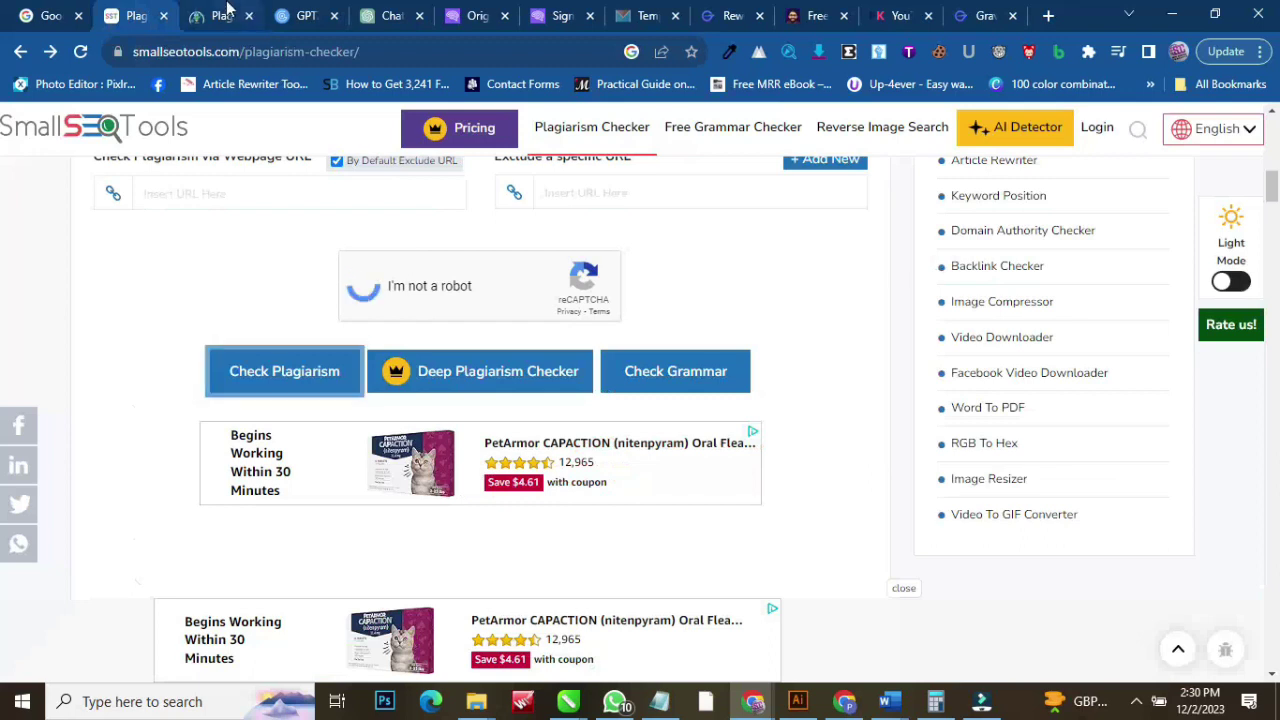
{"action": "left_click", "coordinate": [228, 10]}
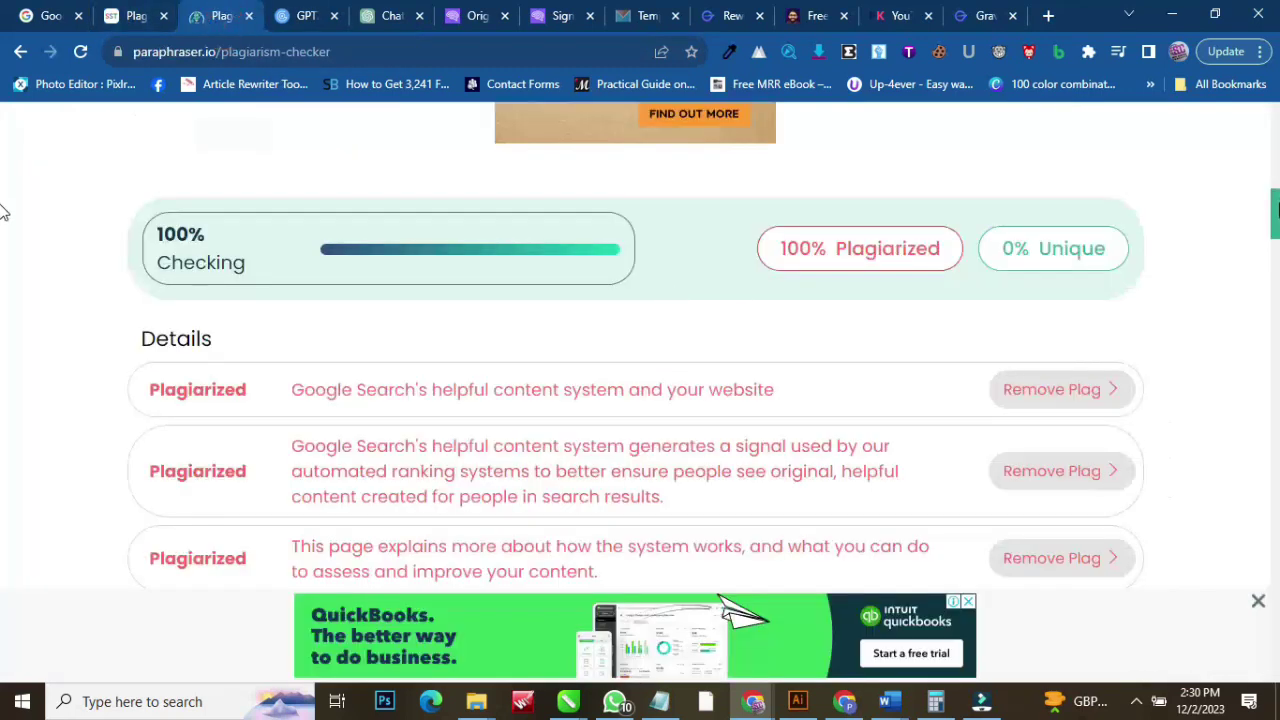
{"action": "left_click", "coordinate": [988, 18]}
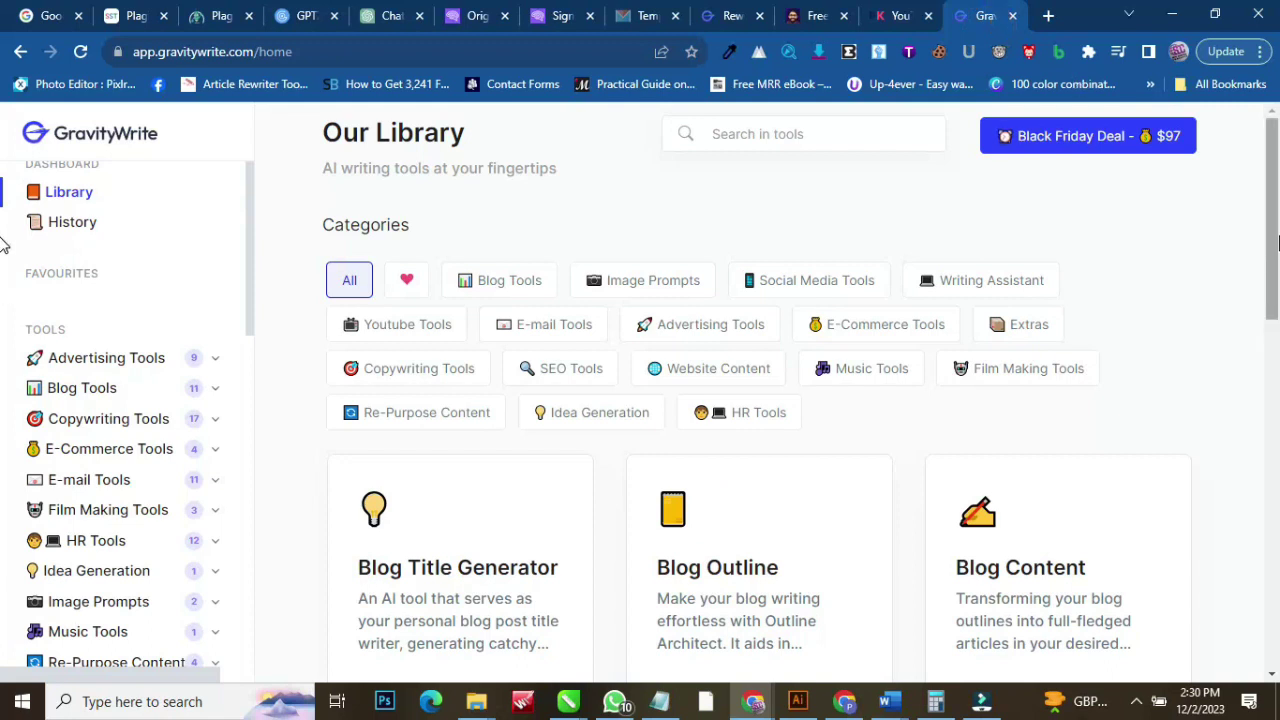
Search the GravityWrite tools for "rewrit" and open Rewrite Article (Plagiarism Free & AI Detector Bypass)
{"action": "left_click", "coordinate": [806, 144]}
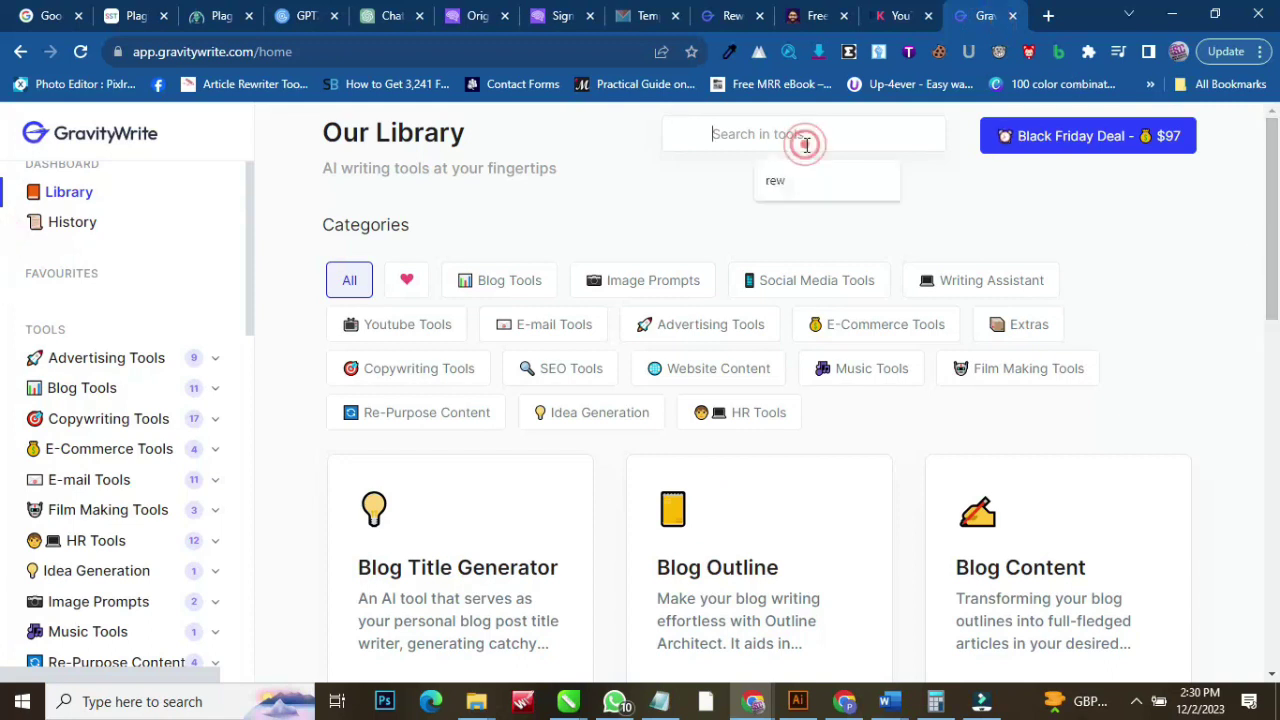
{"action": "type", "text": "rewrit"}
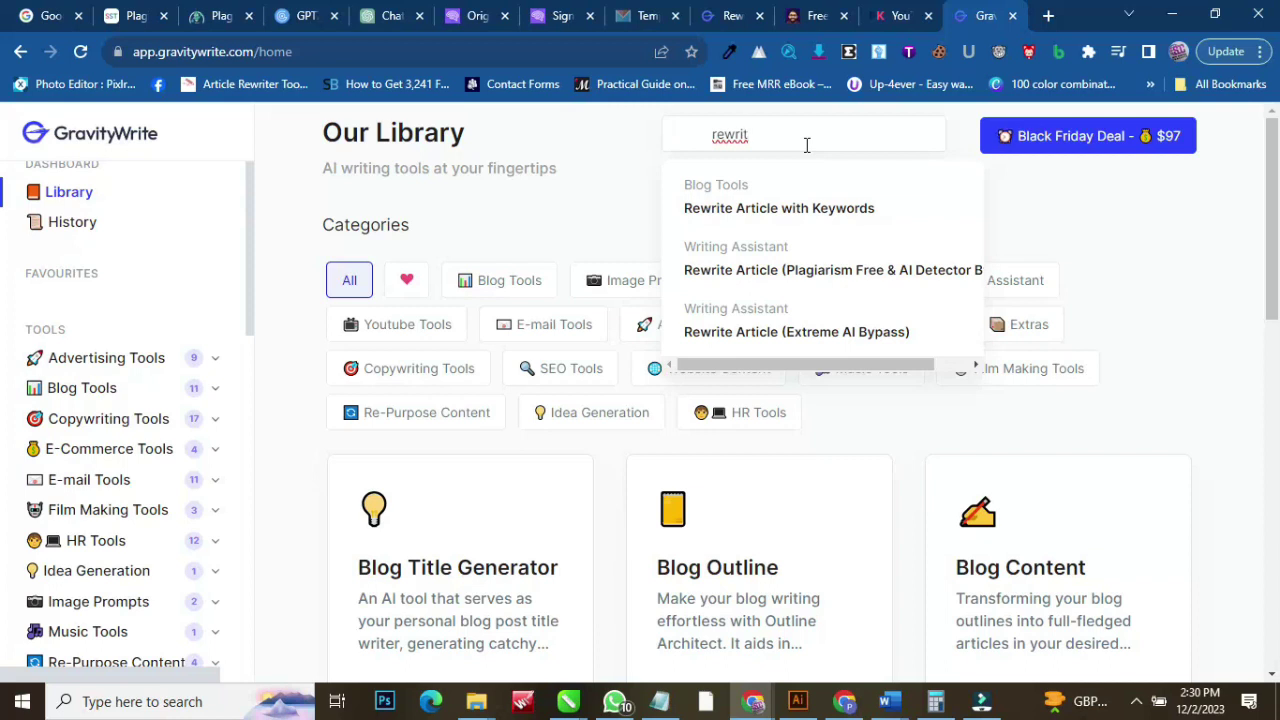
{"action": "left_click", "coordinate": [818, 249]}
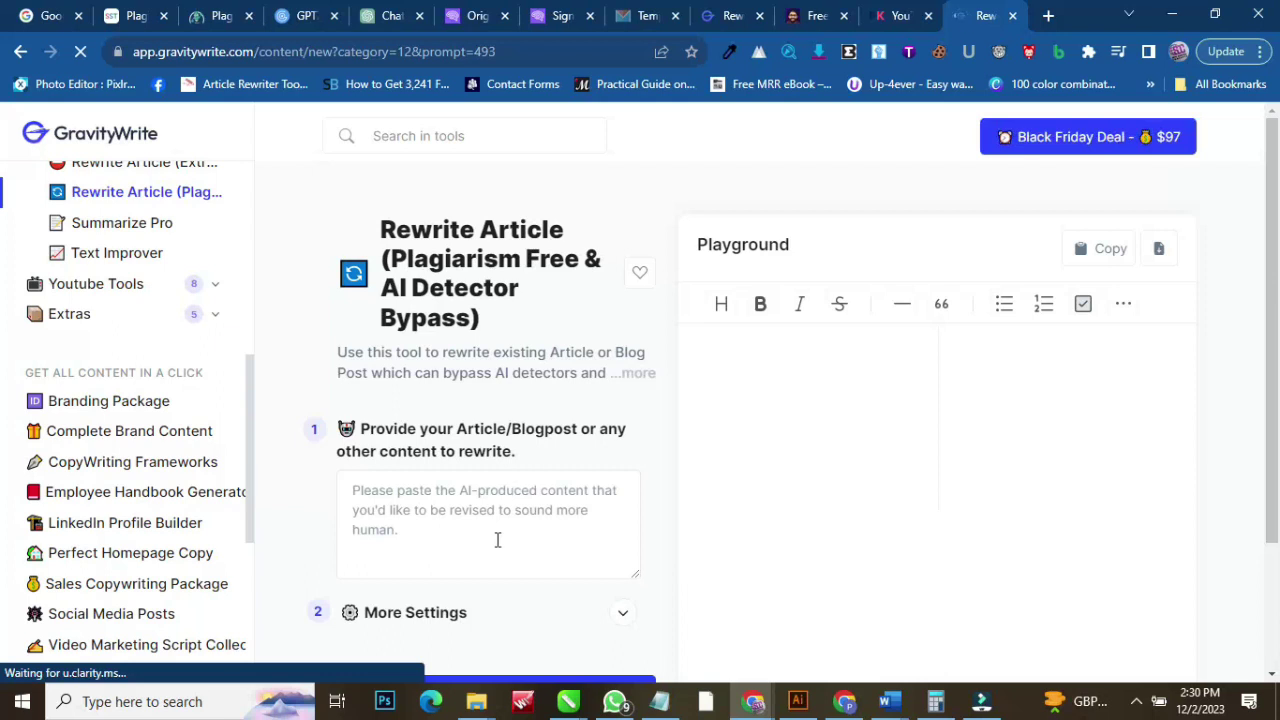
Paste the copied Google article as the content to rewrite and generate the rewritten version
{"action": "left_click", "coordinate": [459, 518]}
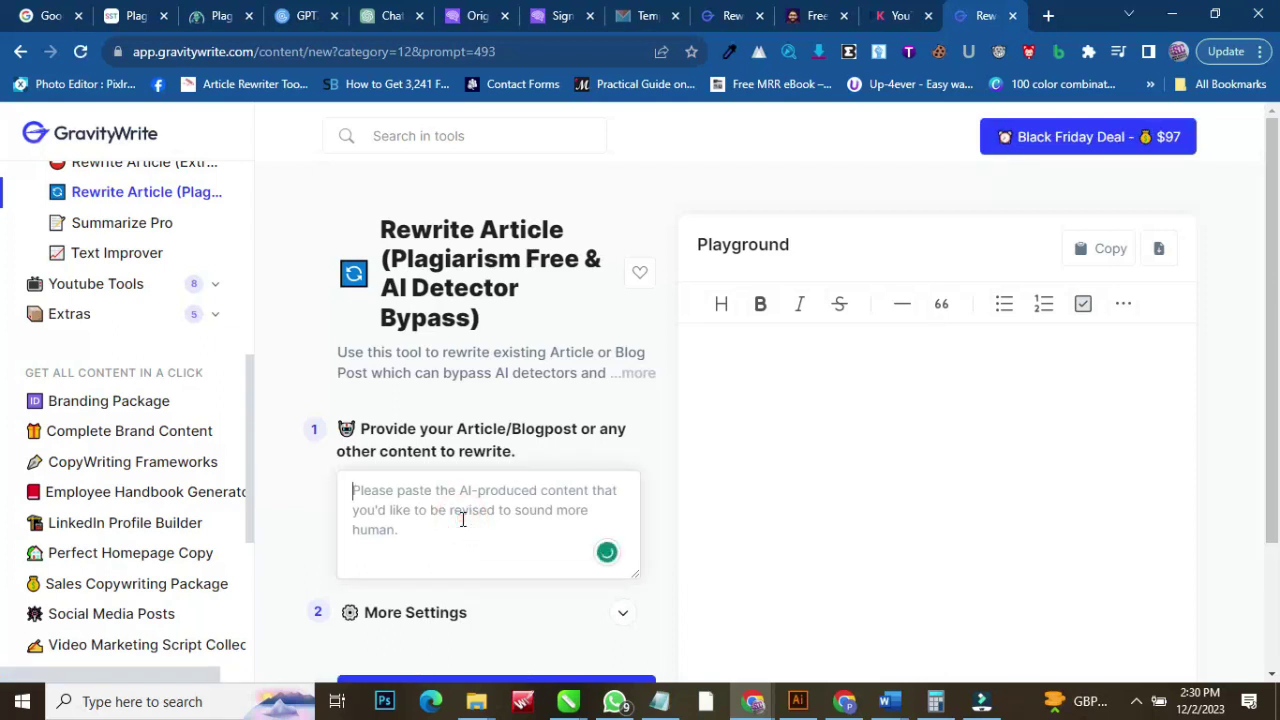
{"action": "key", "text": "ctrl+v"}
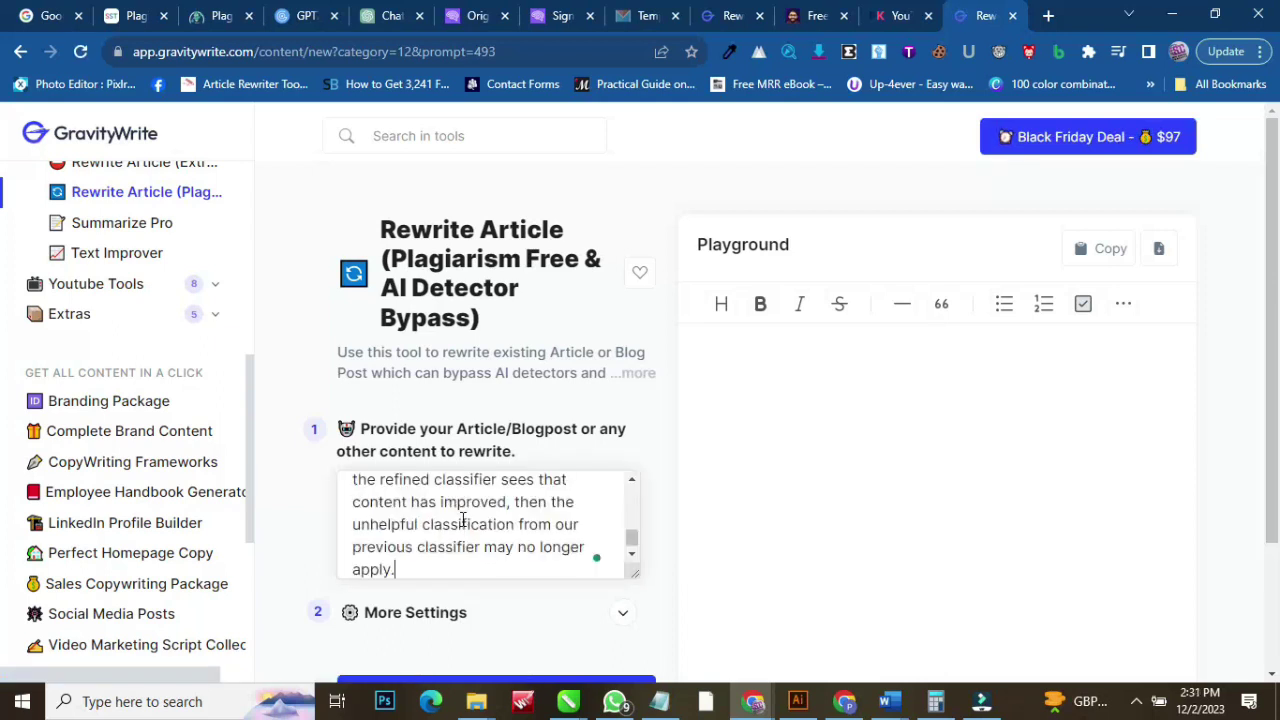
{"action": "scroll", "coordinate": [563, 521], "scroll_direction": "down", "scroll_amount": 2}
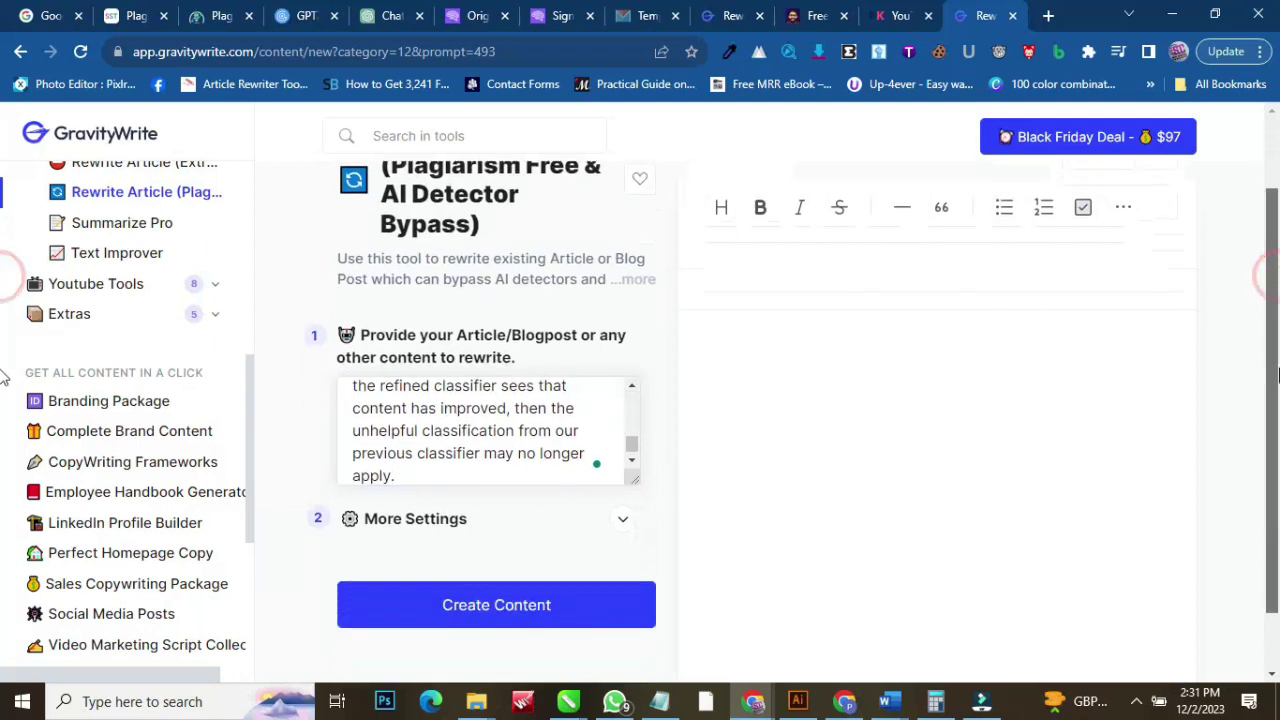
{"action": "left_click", "coordinate": [494, 559]}
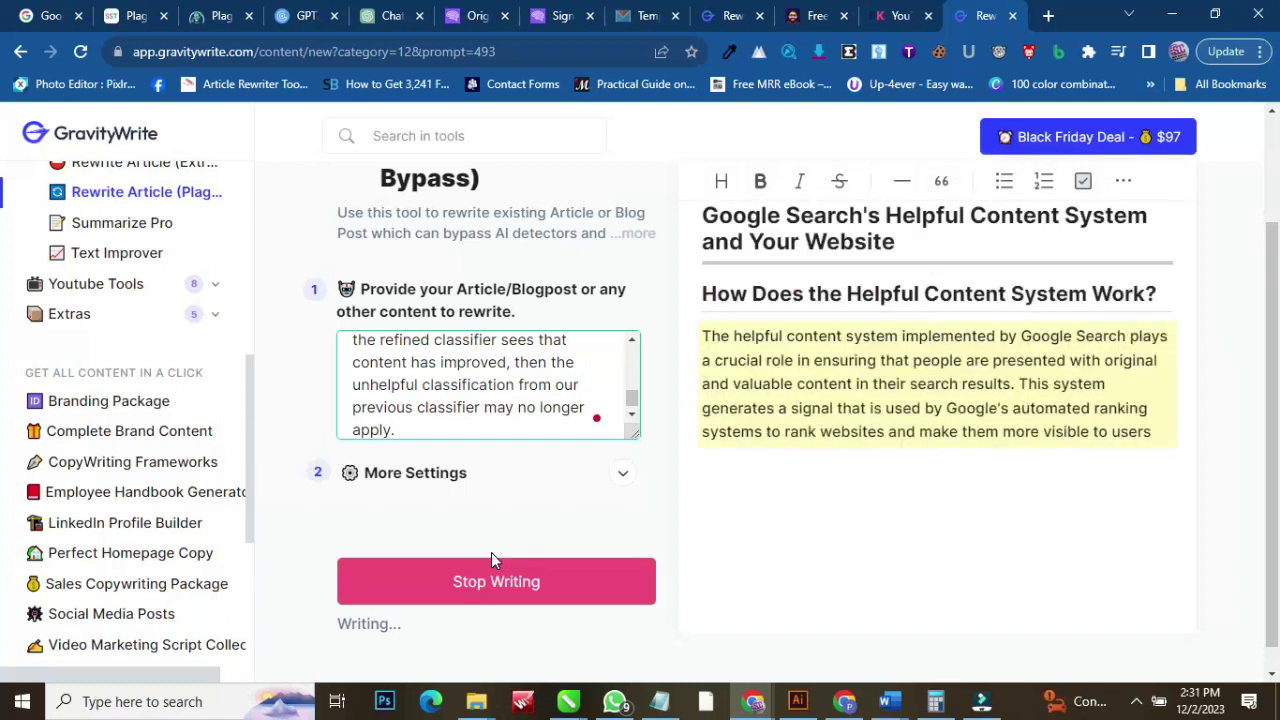
Look through the rewritten article in the Playground, copy it, and switch back to the Paraphraser plagiarism checker
{"action": "scroll", "coordinate": [492, 558], "scroll_direction": "up", "scroll_amount": 2}
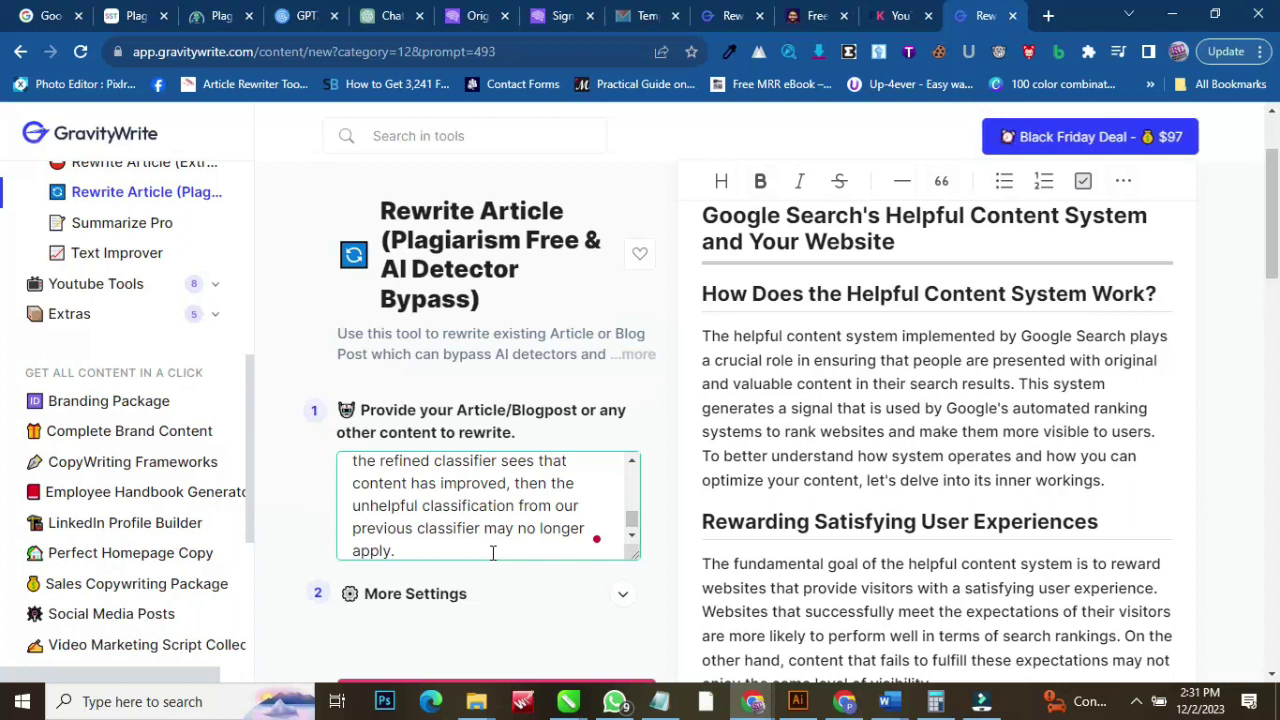
{"action": "scroll", "coordinate": [815, 328], "scroll_direction": "down", "scroll_amount": 2}
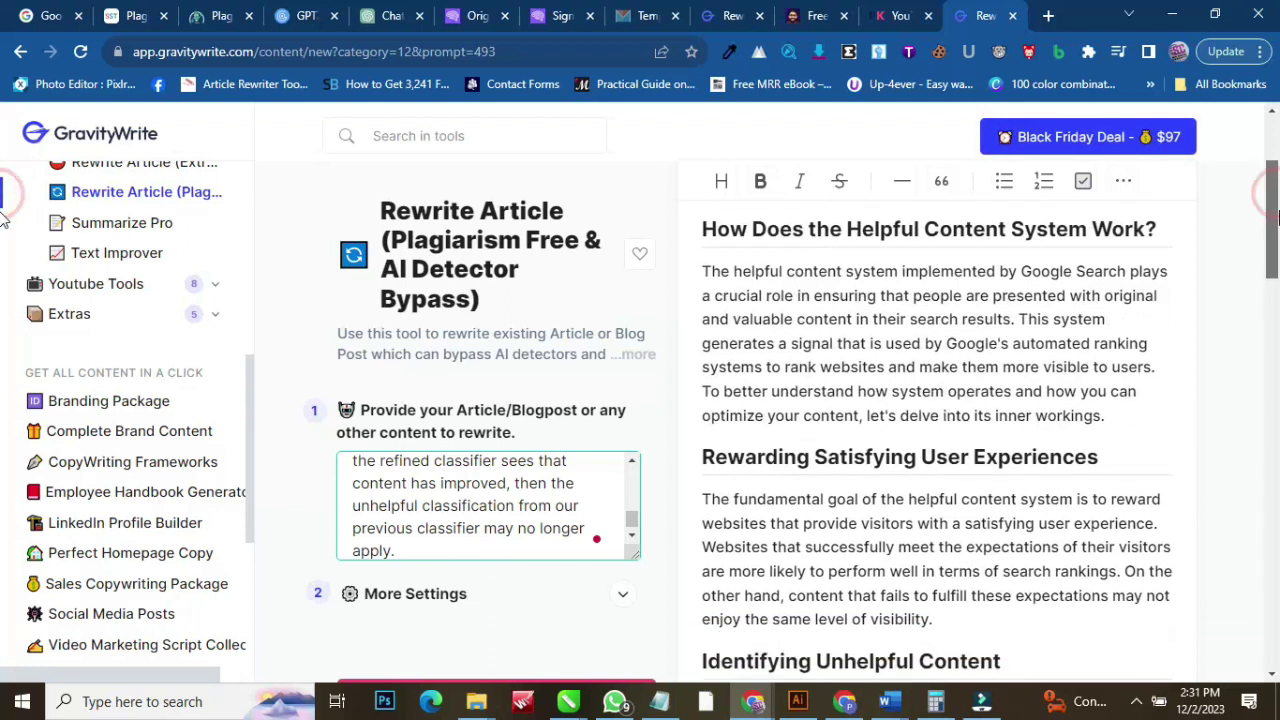
{"action": "left_click_drag", "start_coordinate": [1272, 230], "coordinate": [1258, 707]}
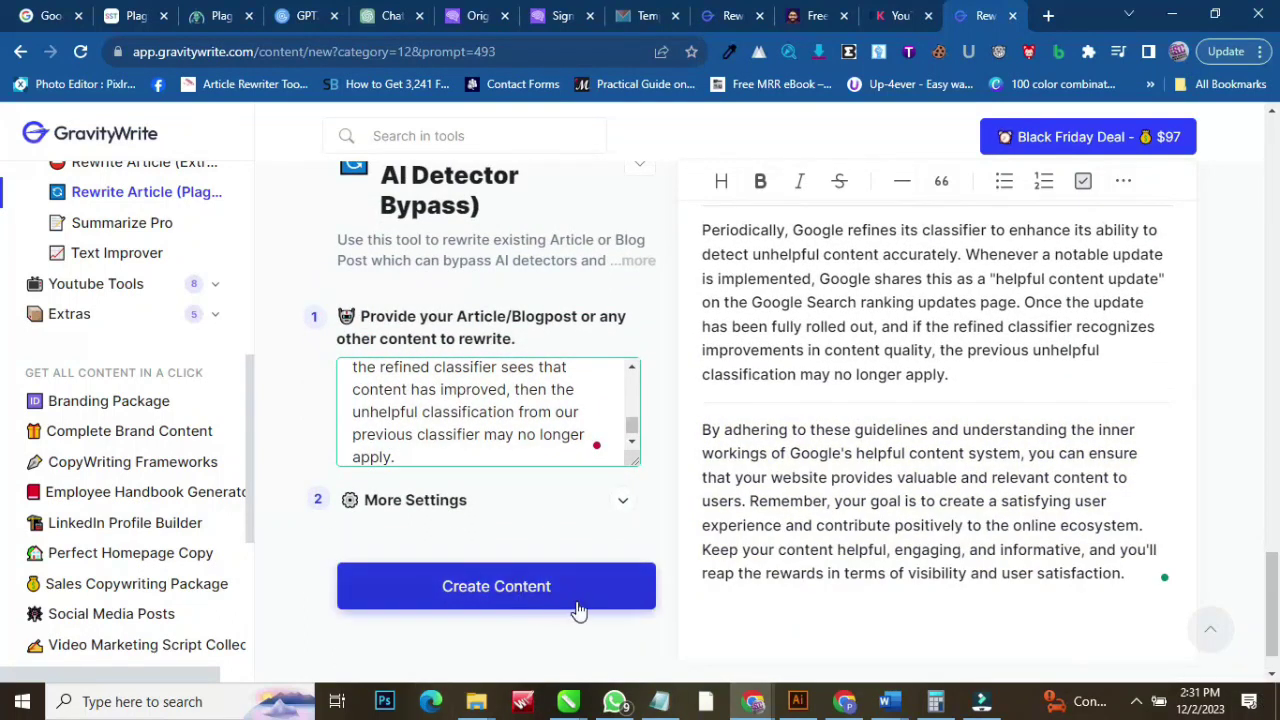
{"action": "left_click_drag", "start_coordinate": [1276, 600], "coordinate": [1277, 155]}
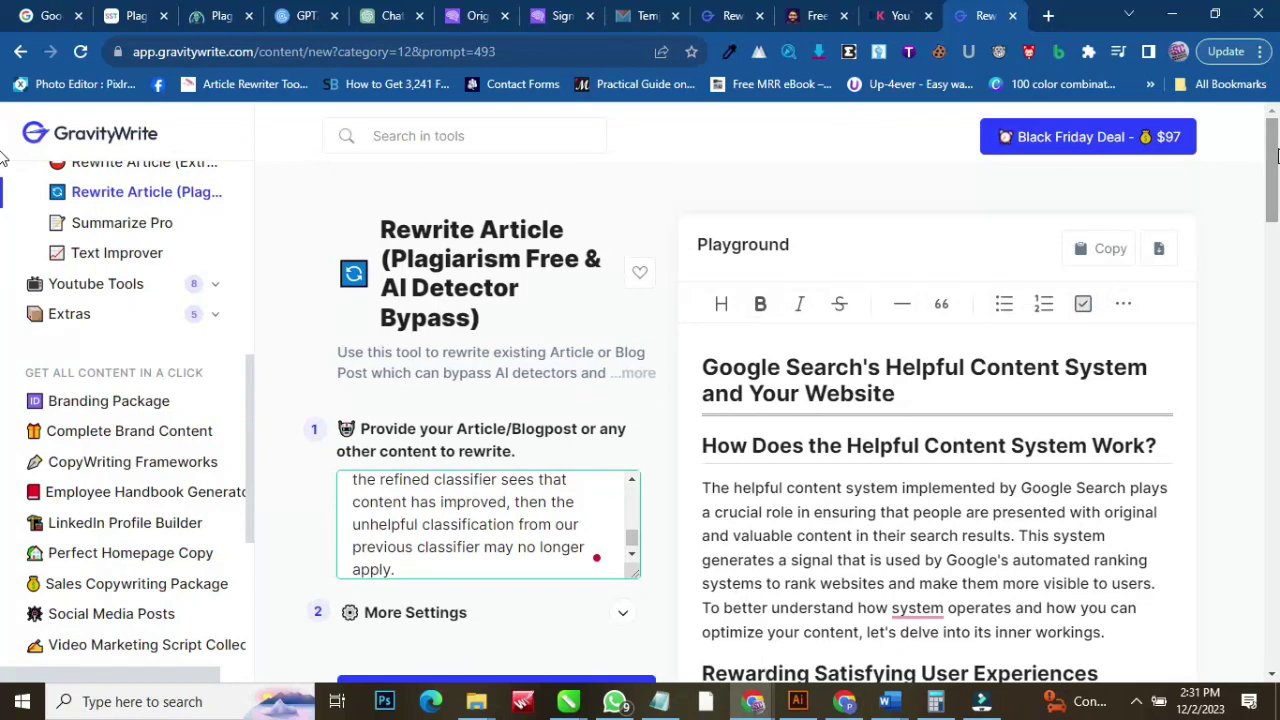
{"action": "left_click", "coordinate": [1108, 252]}
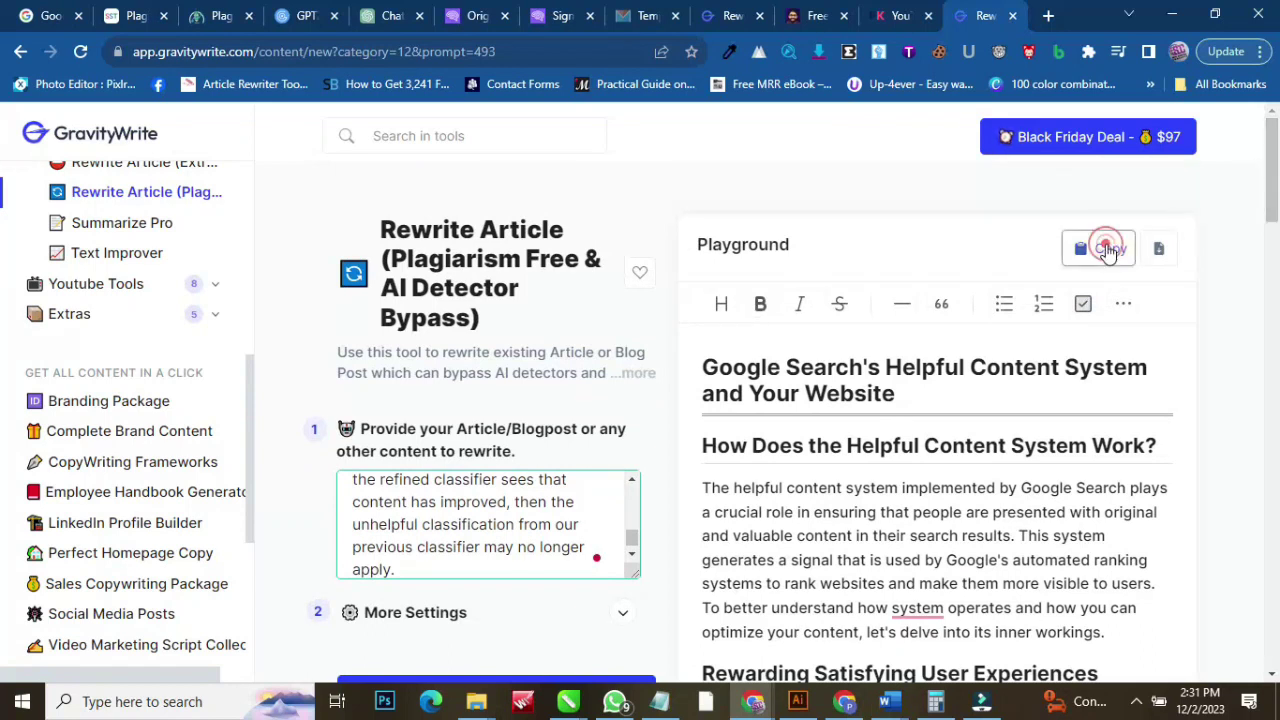
{"action": "left_click", "coordinate": [1106, 250]}
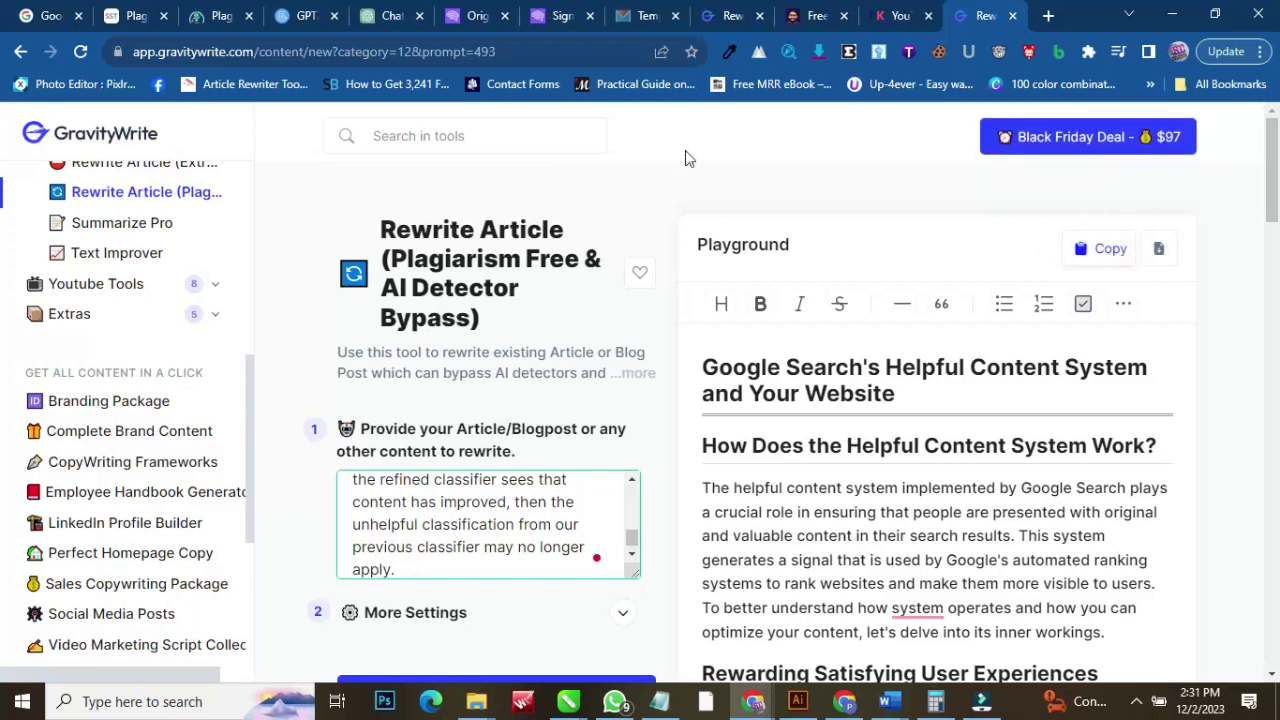
{"action": "left_click", "coordinate": [198, 22]}
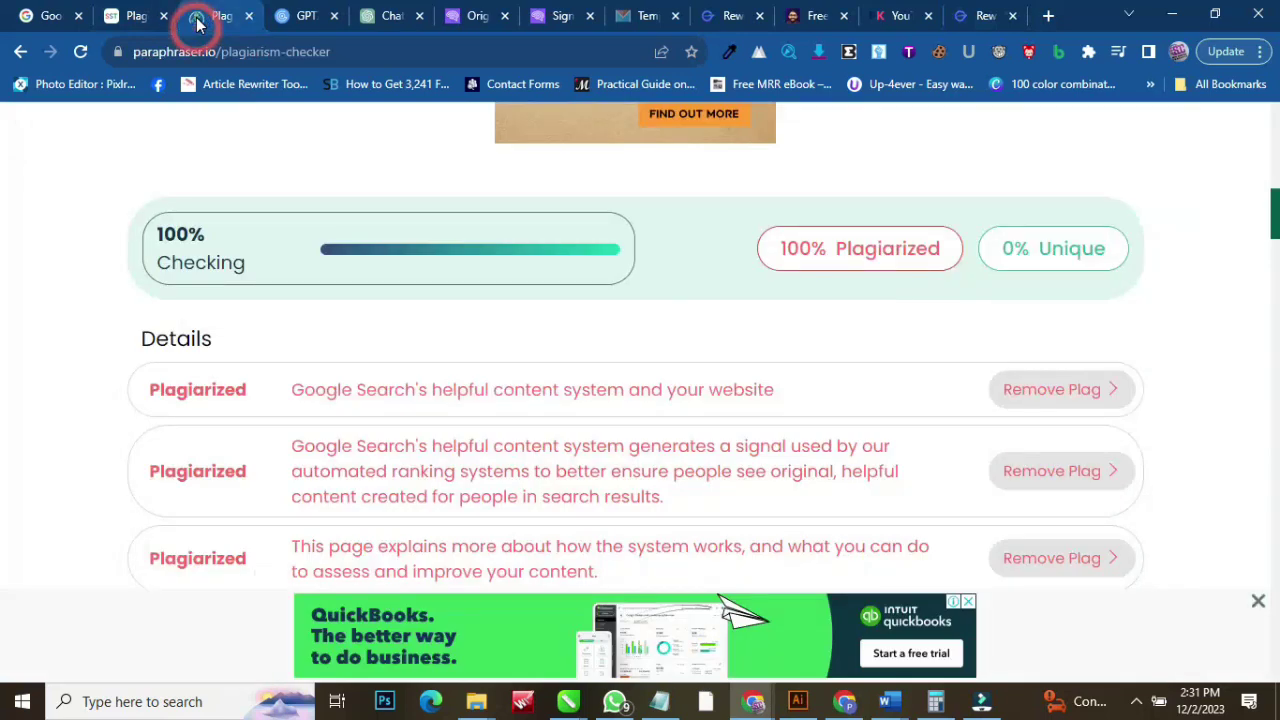
Replace the text in the Paraphraser plagiarism checker with the copied rewritten article and try to complete the robot verification
{"action": "scroll", "coordinate": [5, 230], "scroll_direction": "up", "scroll_amount": 10}
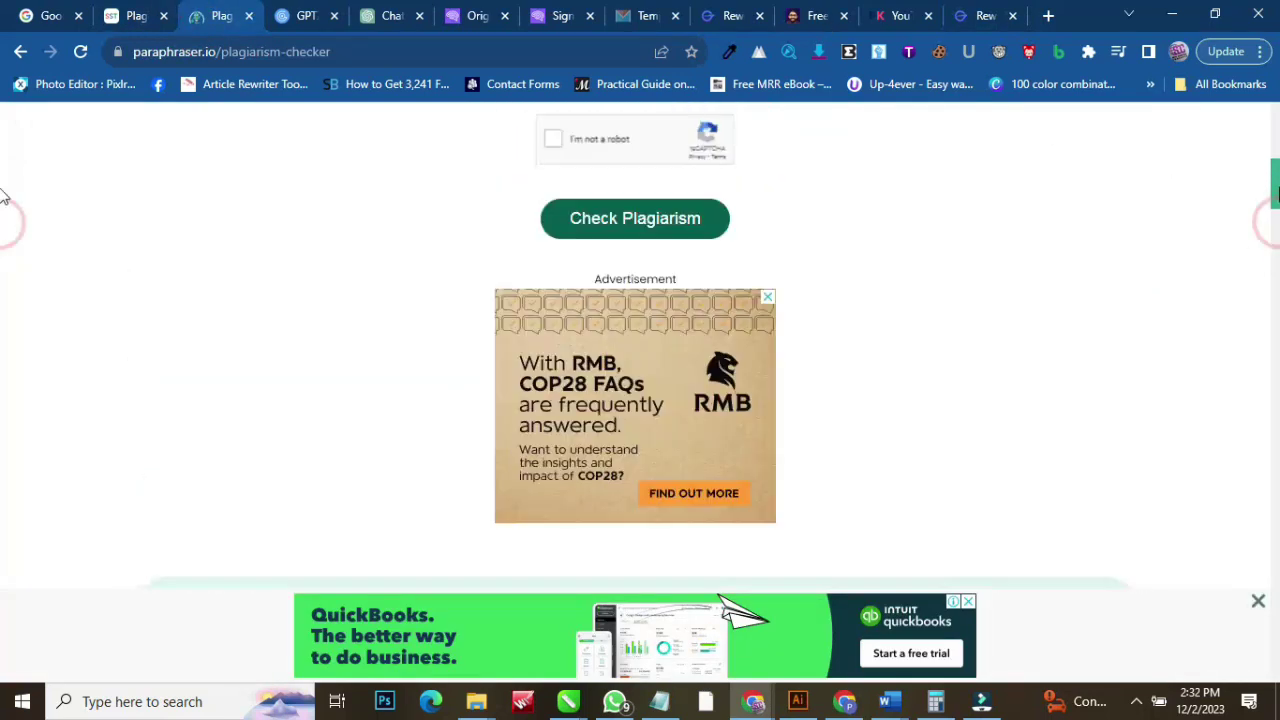
{"action": "left_click", "coordinate": [174, 352]}
{"action": "key", "text": "ctrl+a"}
{"action": "key", "text": "BackSpace"}
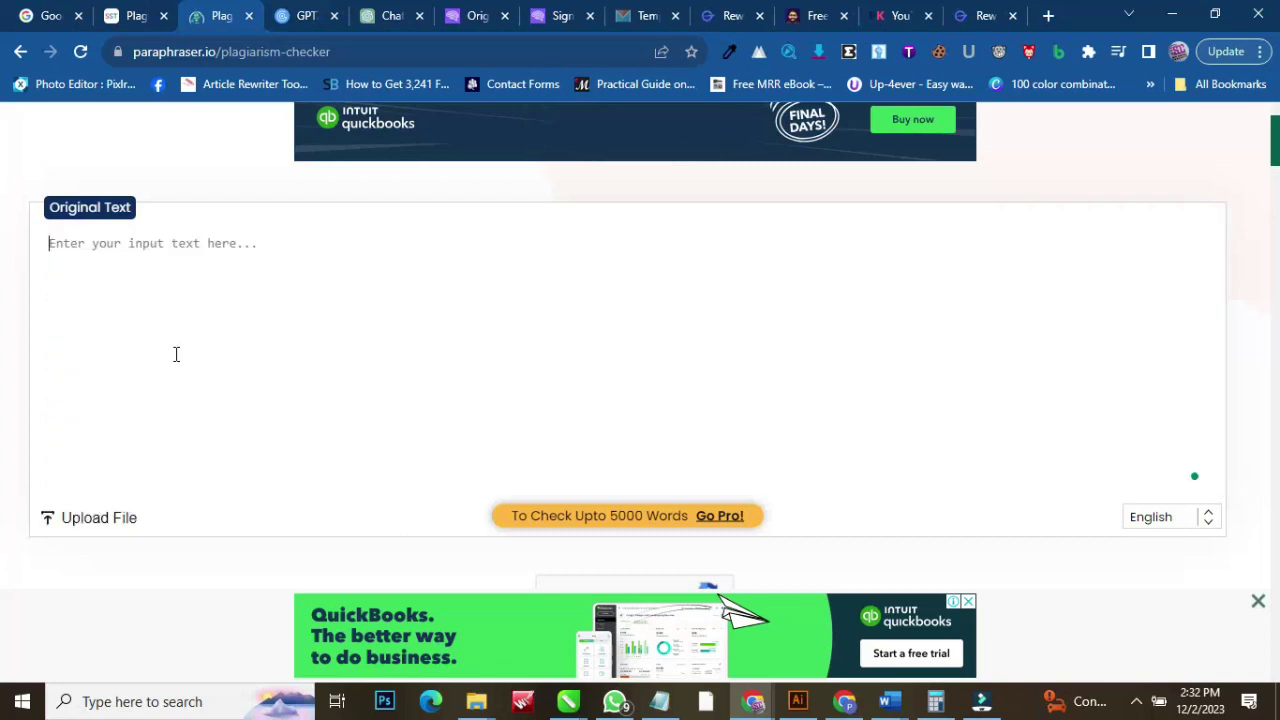
{"action": "right_click", "coordinate": [174, 355]}
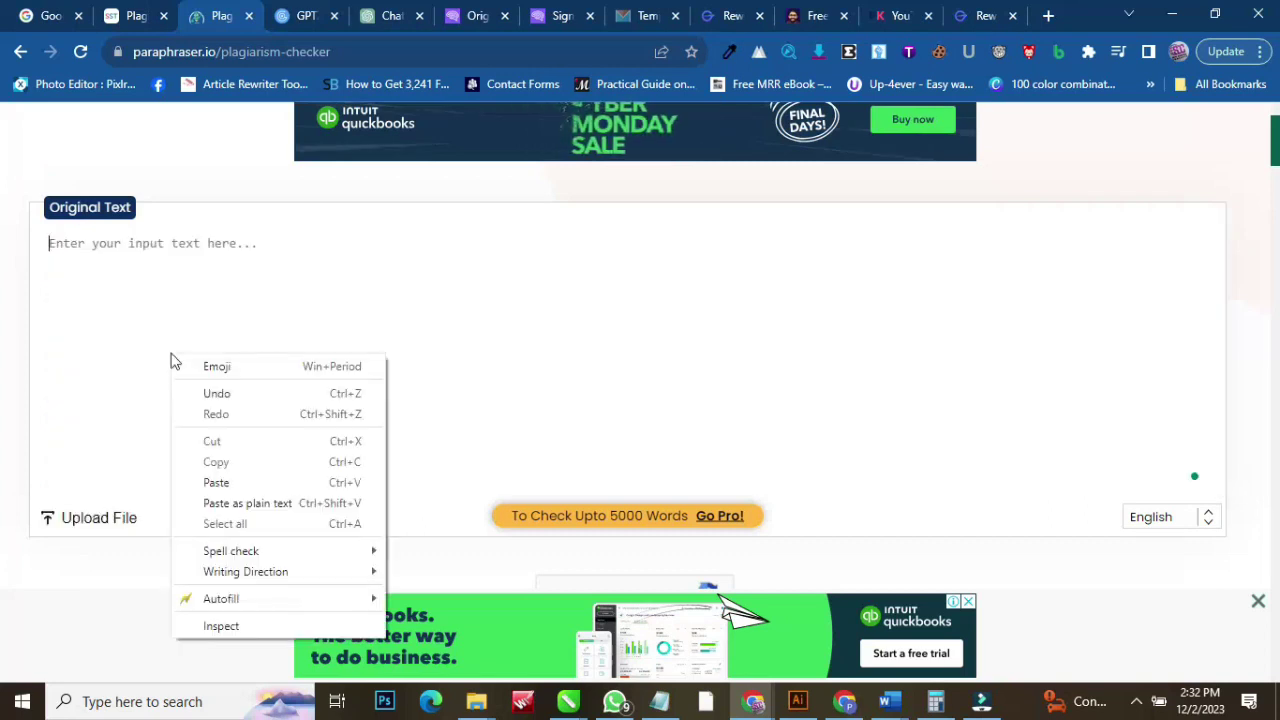
{"action": "left_click", "coordinate": [246, 484]}
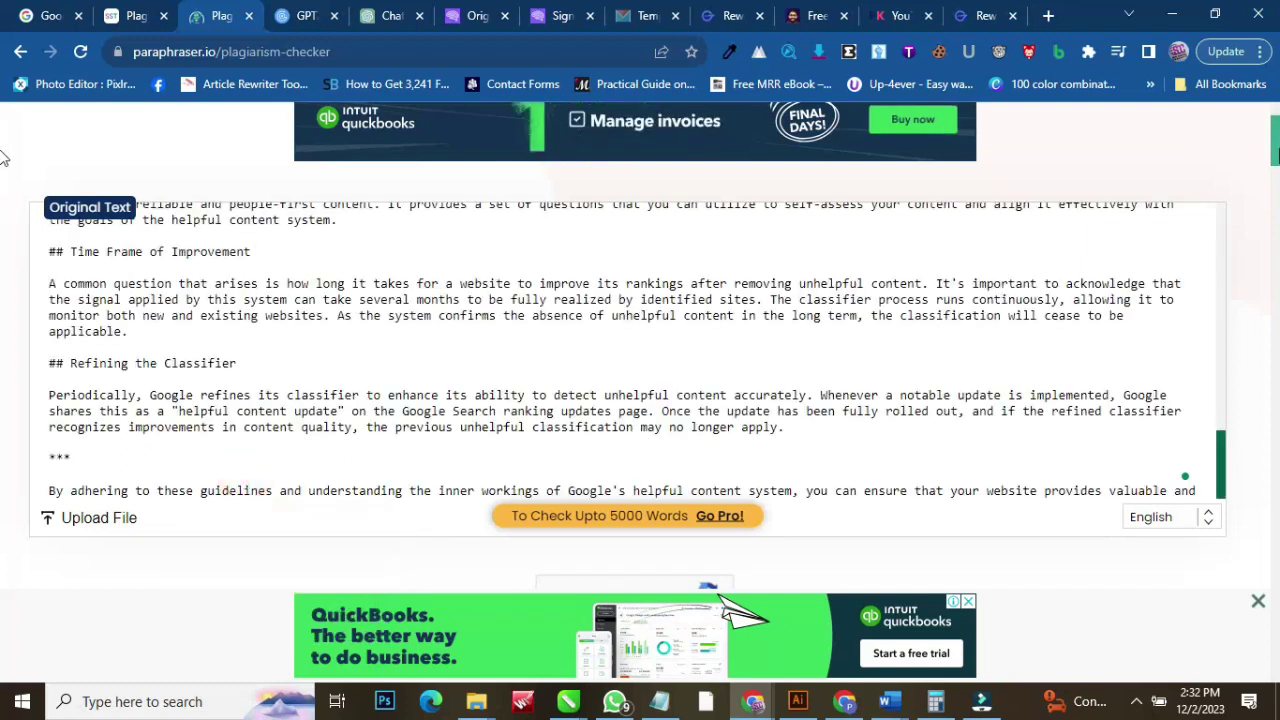
{"action": "scroll", "coordinate": [4, 165], "scroll_direction": "down", "scroll_amount": 3}
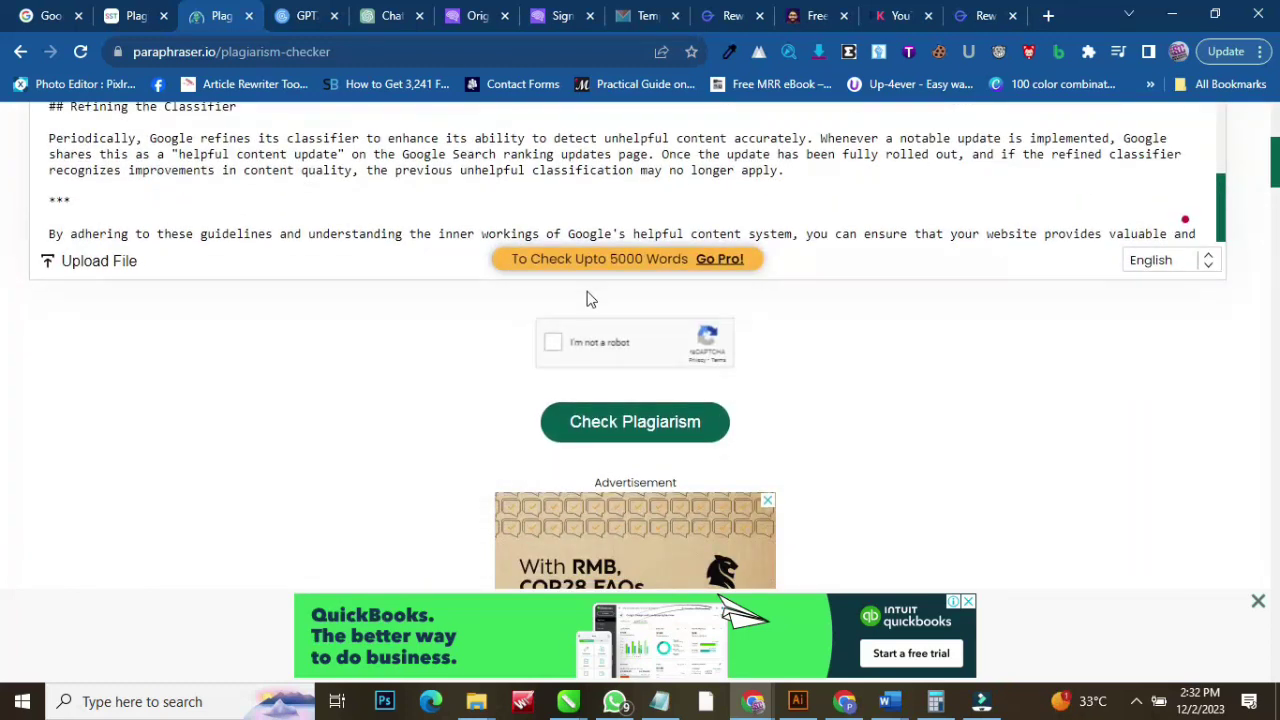
{"action": "left_click", "coordinate": [555, 341]}
Reload the Paraphraser checker, copy the rewritten article again from the GravityWrite Playground, and return to Paraphraser
{"action": "left_click", "coordinate": [430, 50]}
{"action": "key", "text": "Return"}
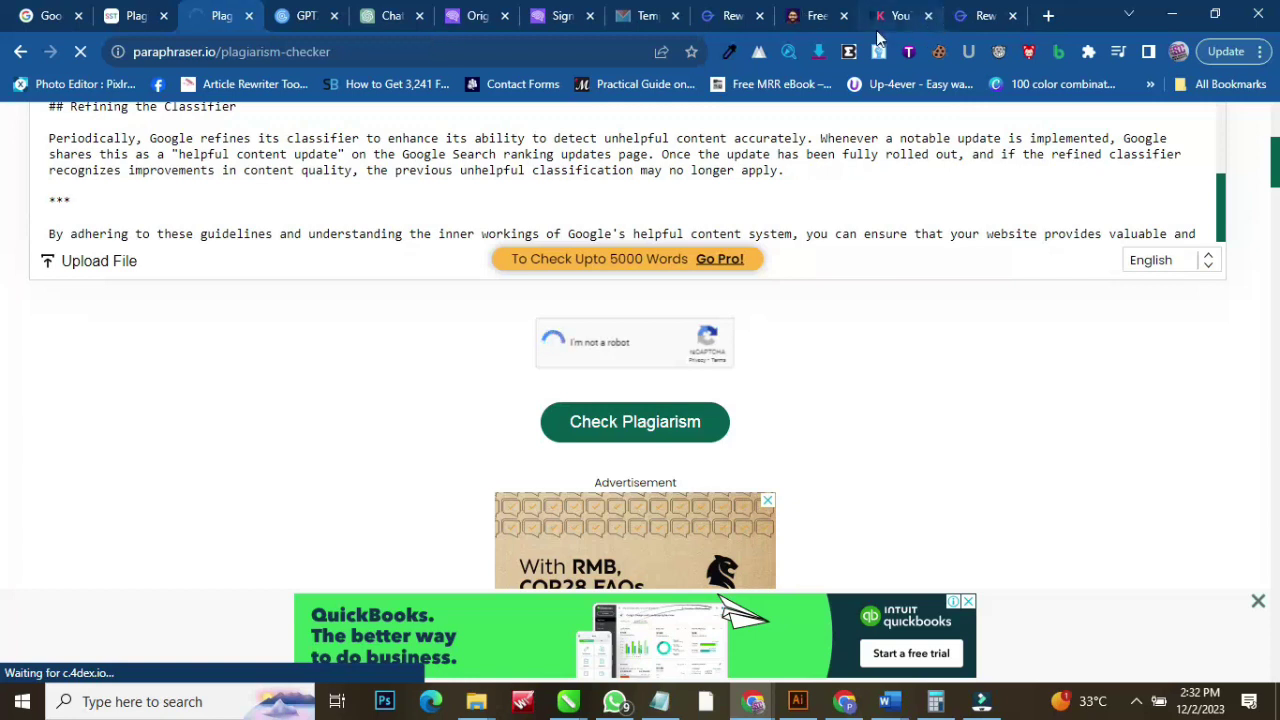
{"action": "left_click", "coordinate": [966, 18]}
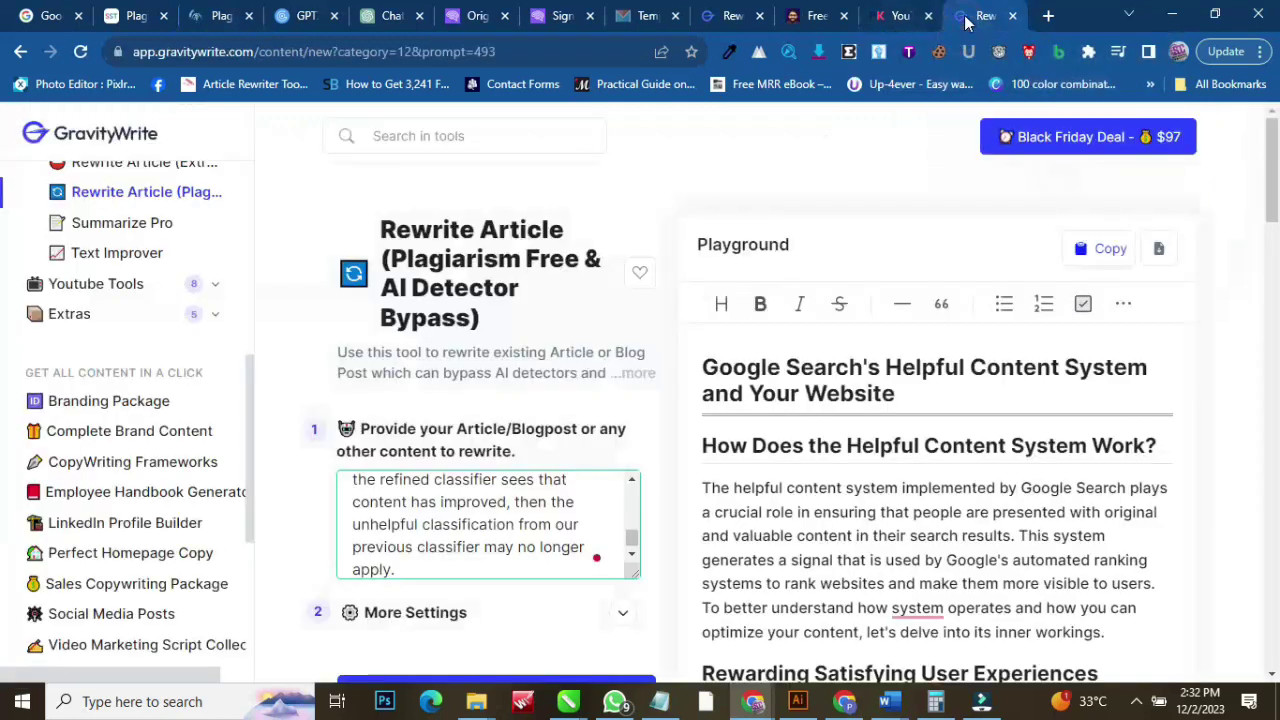
{"action": "left_click", "coordinate": [1085, 247]}
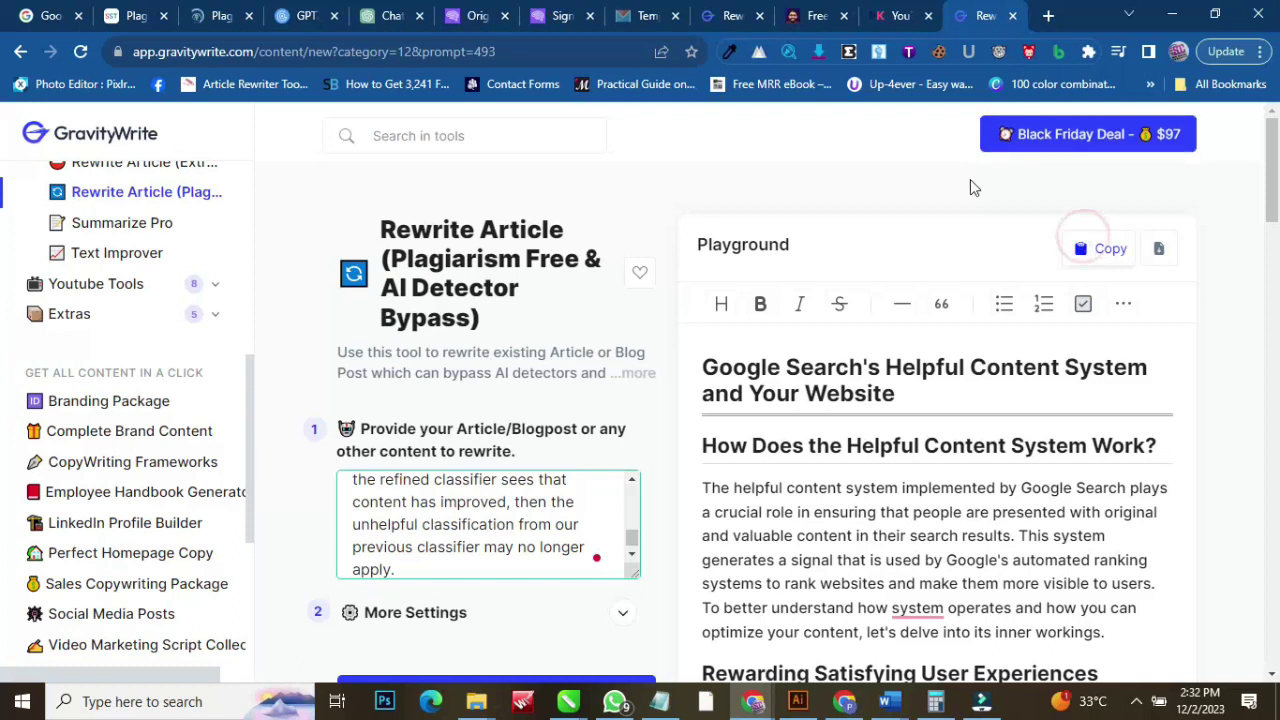
{"action": "left_click", "coordinate": [471, 18]}
{"action": "left_click", "coordinate": [232, 10]}
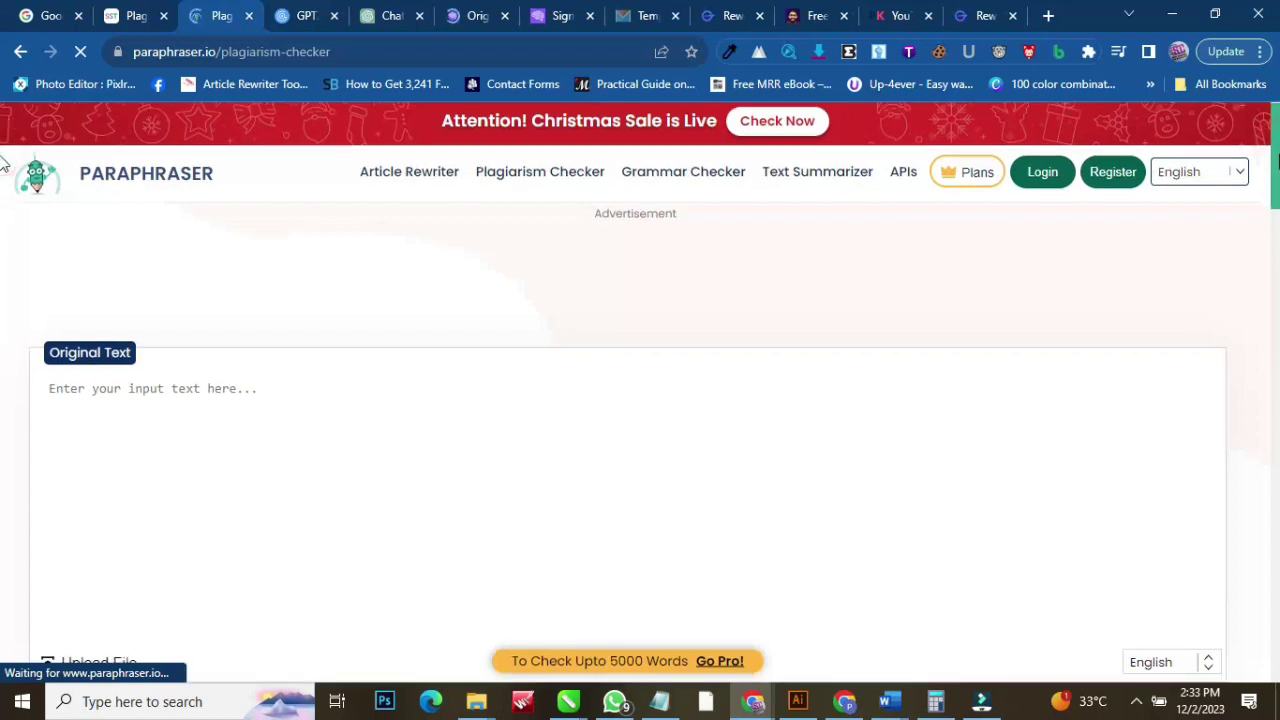
Paste the rewritten article into the empty original text area of the Paraphraser plagiarism checker
{"action": "scroll", "coordinate": [5, 170], "scroll_direction": "down", "scroll_amount": 1}
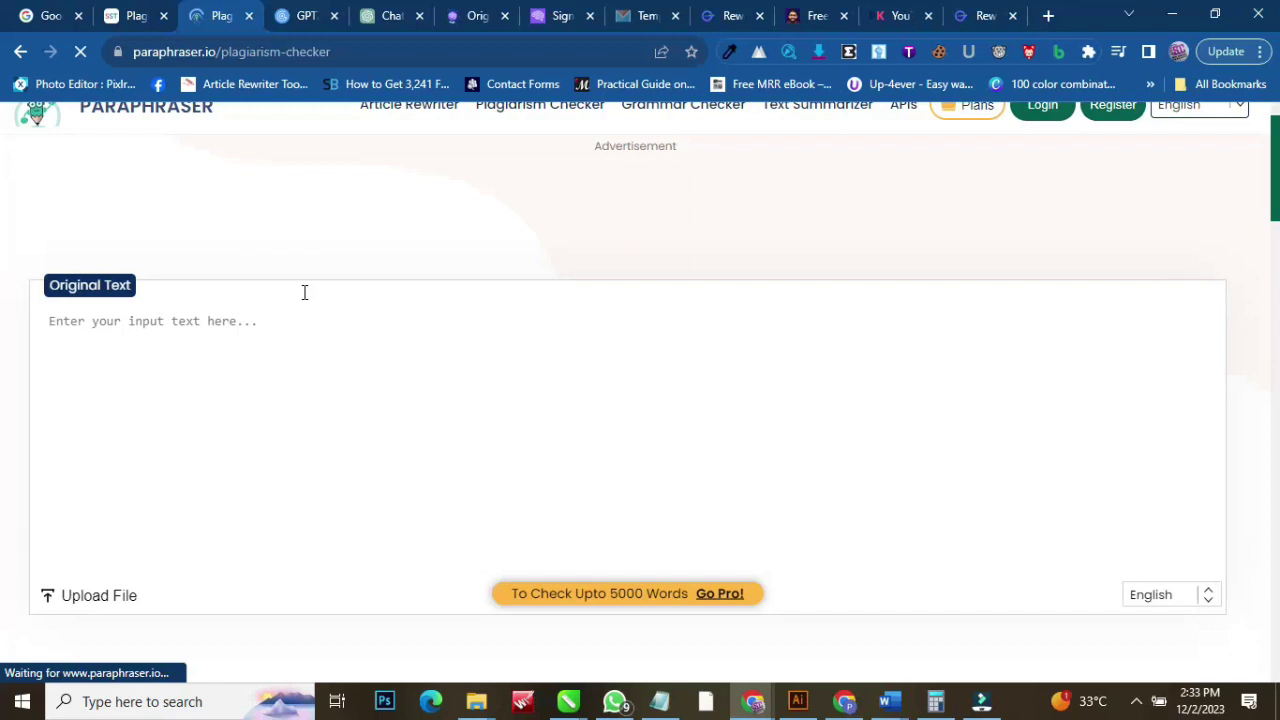
{"action": "left_click", "coordinate": [288, 341]}
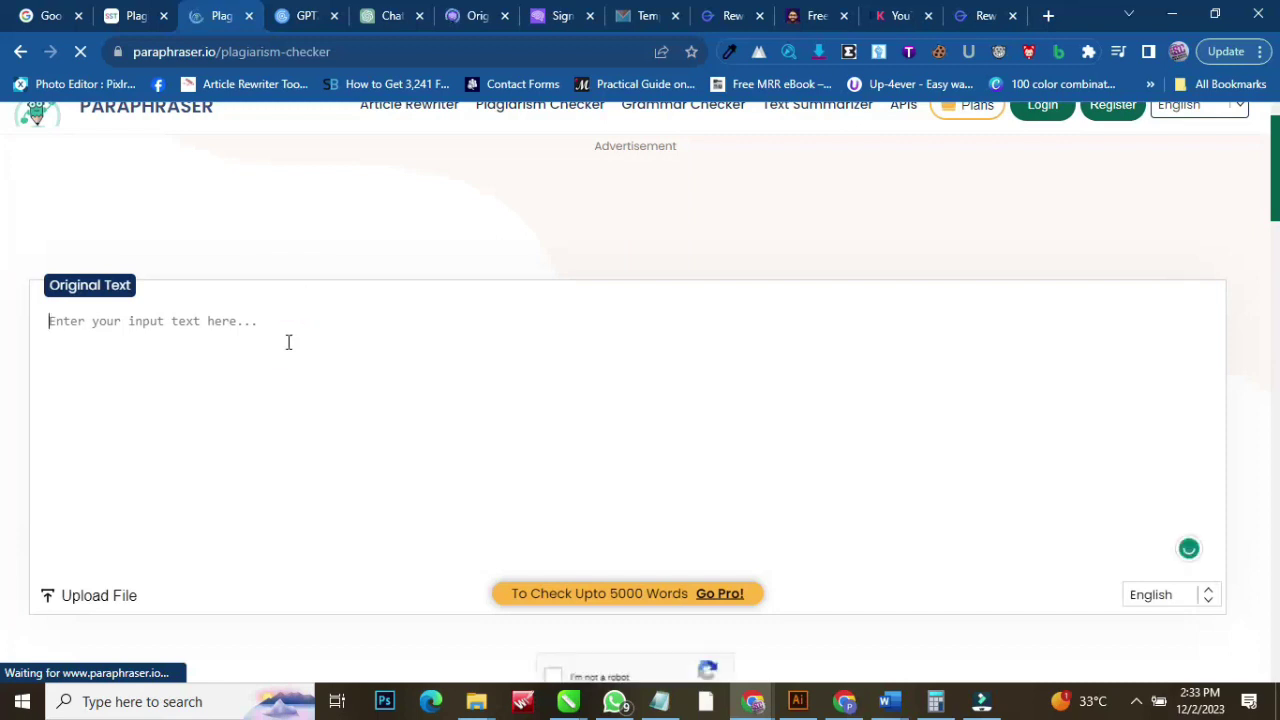
{"action": "right_click", "coordinate": [287, 346]}
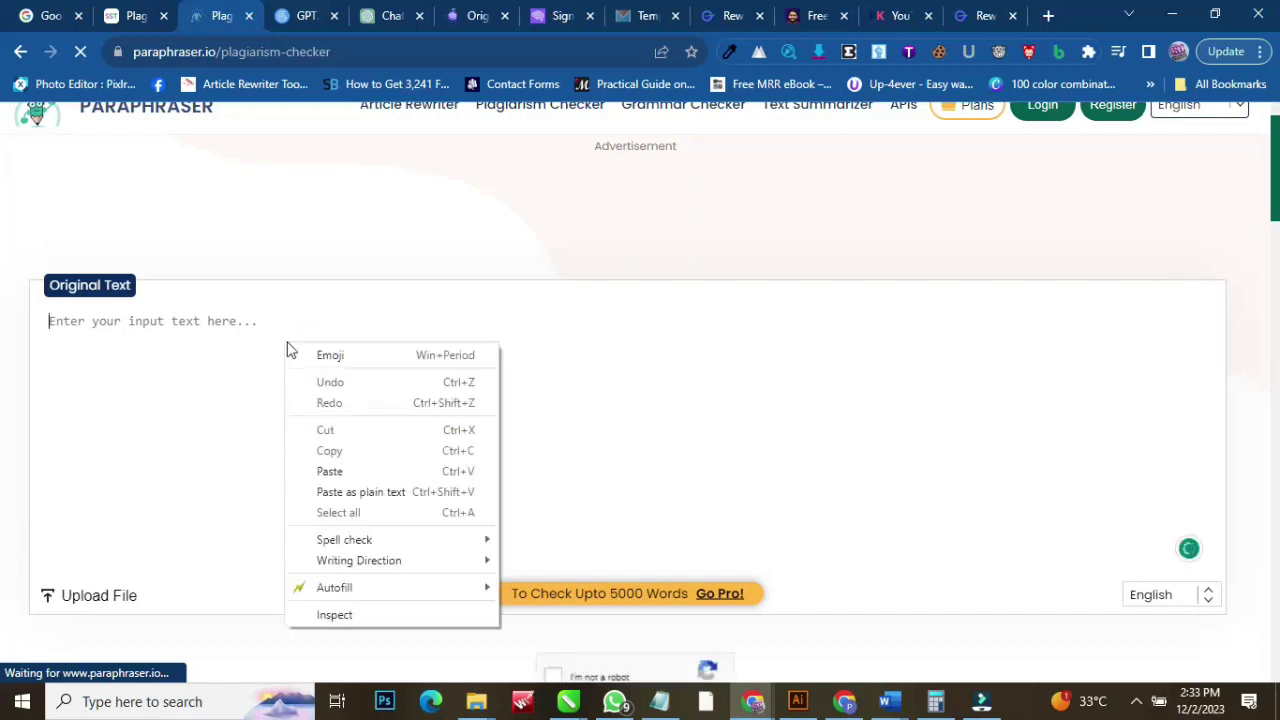
{"action": "left_click", "coordinate": [346, 471]}
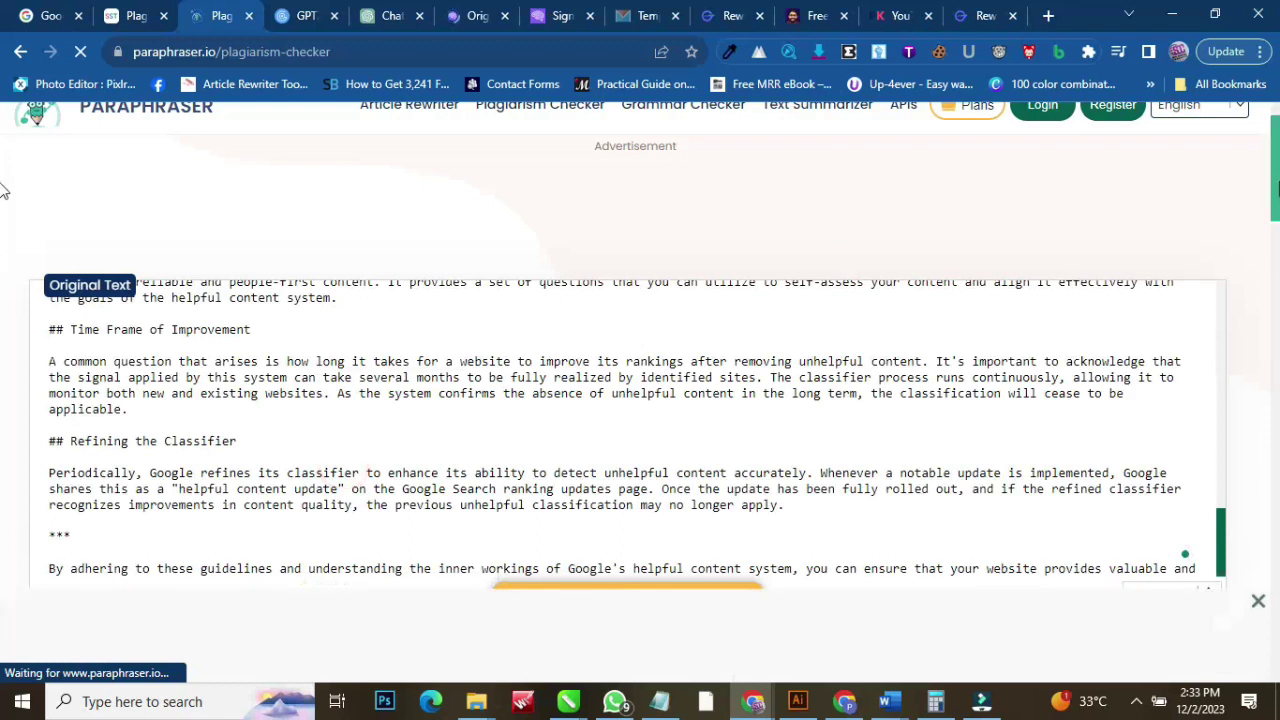
Complete the robot verification and try to check the pasted article for plagiarism, dismissing the error message
{"action": "left_click_drag", "start_coordinate": [1275, 200], "coordinate": [1272, 259]}
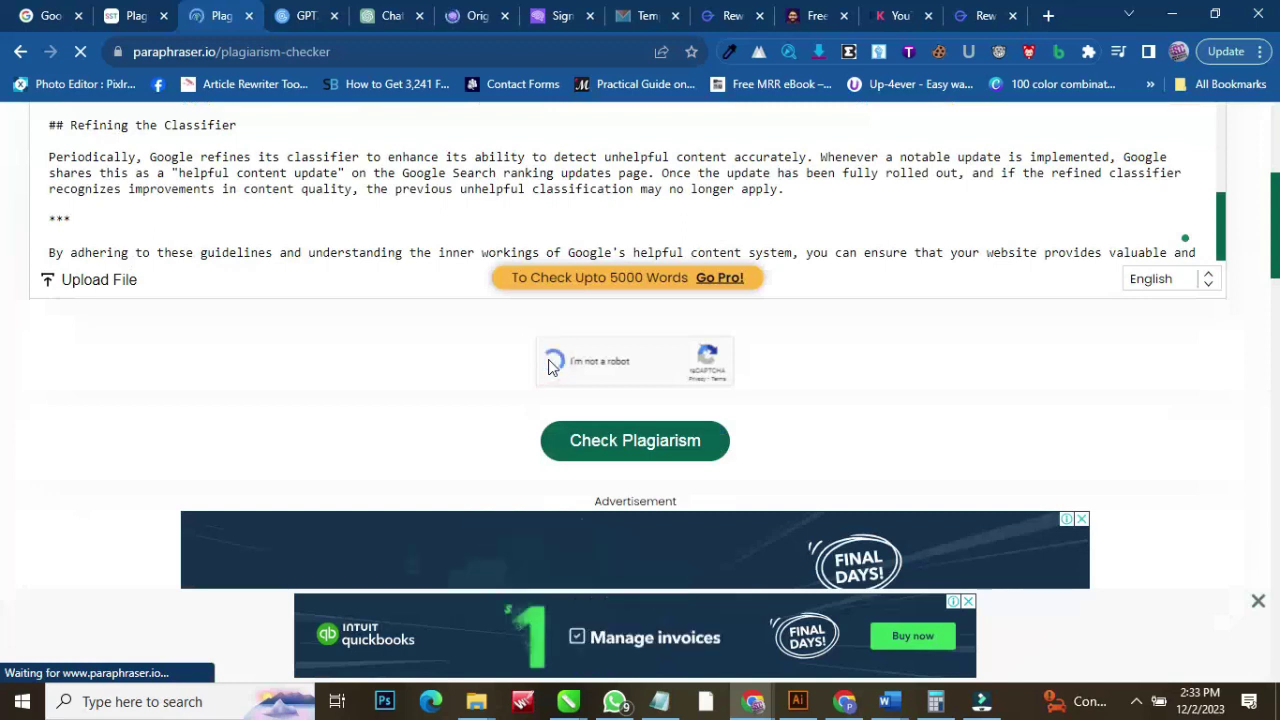
{"action": "left_click", "coordinate": [550, 363]}
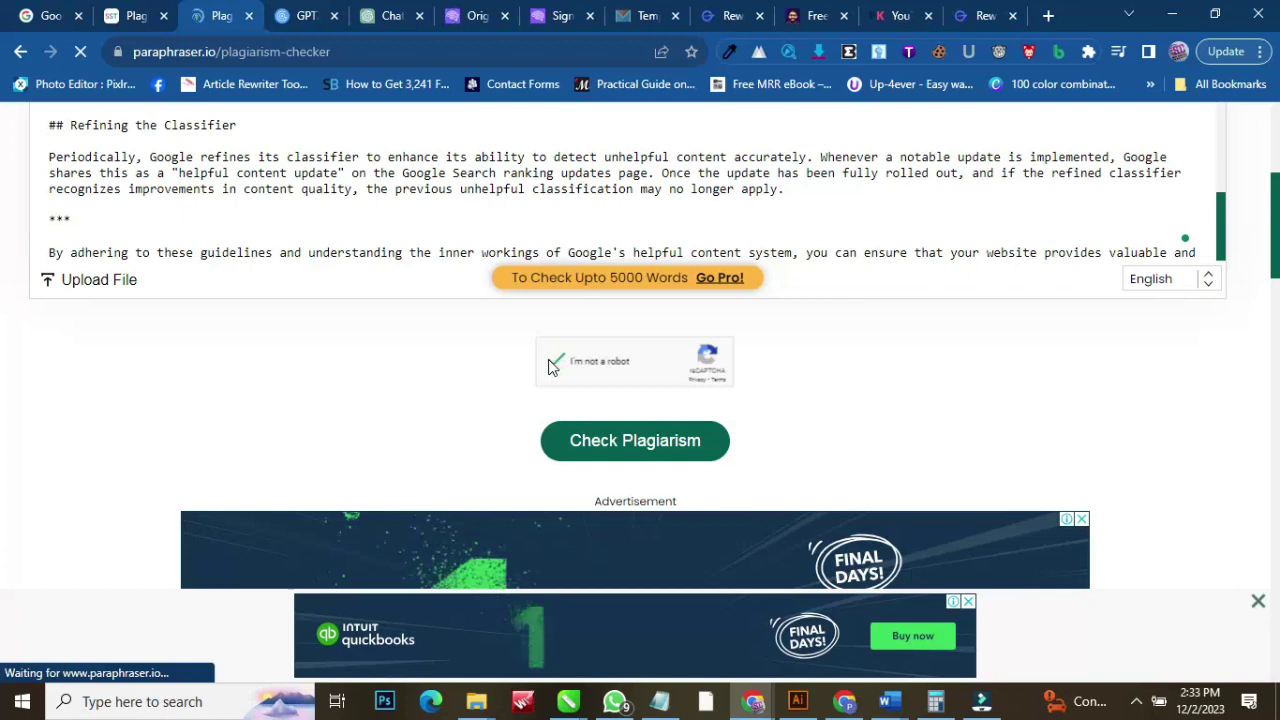
{"action": "left_click", "coordinate": [614, 442]}
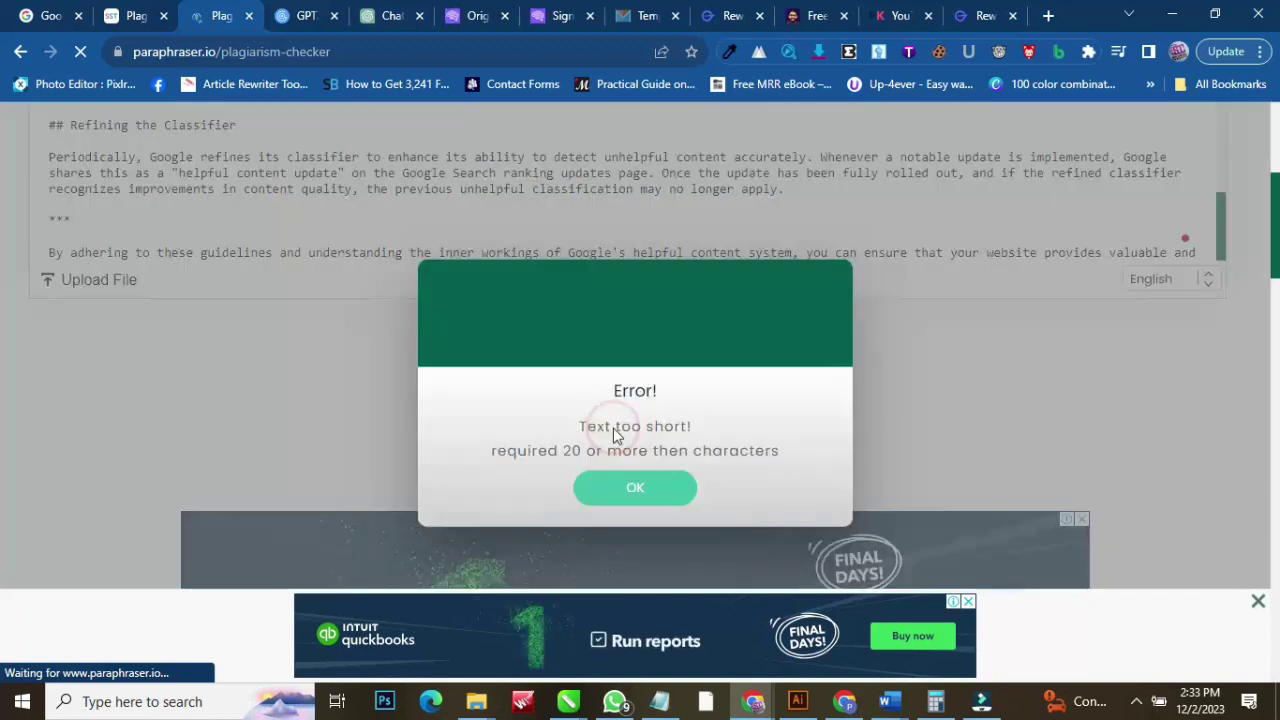
{"action": "left_click", "coordinate": [622, 486]}
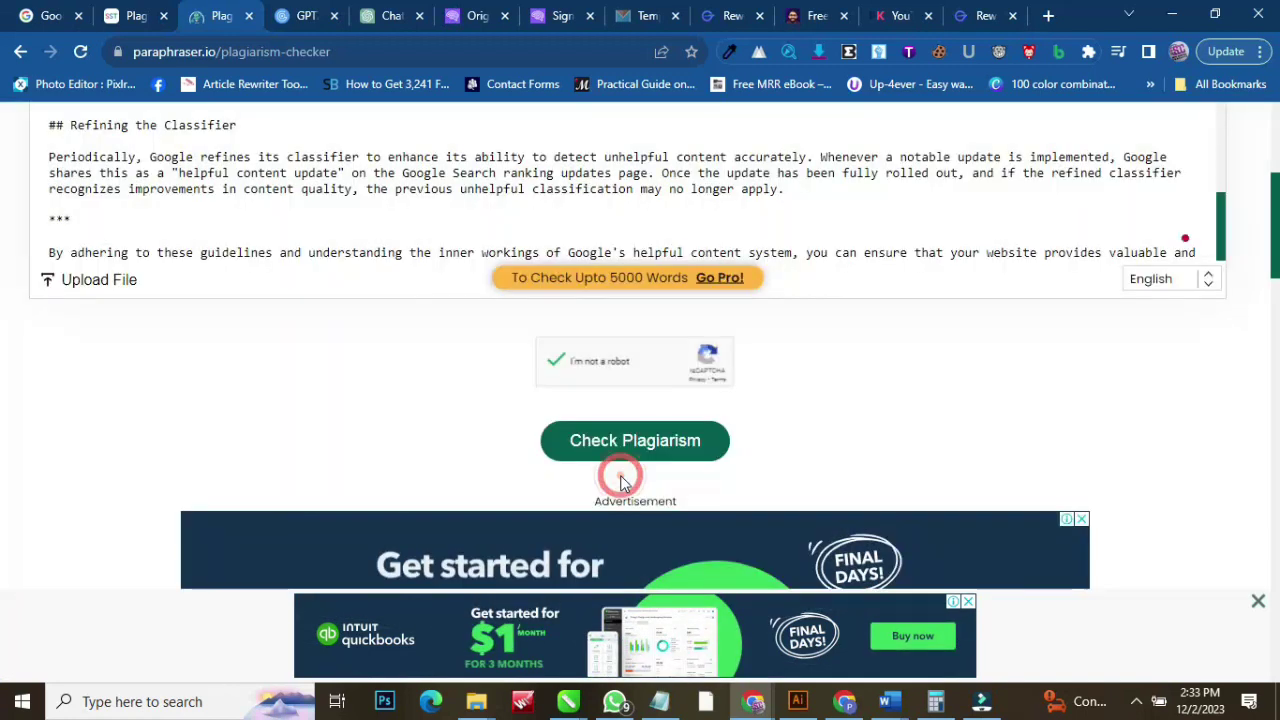
Switch to GravityWrite and generate the rewritten article again from the same source content
{"action": "left_click", "coordinate": [985, 15]}
{"action": "left_click_drag", "start_coordinate": [1262, 152], "coordinate": [3, 160]}
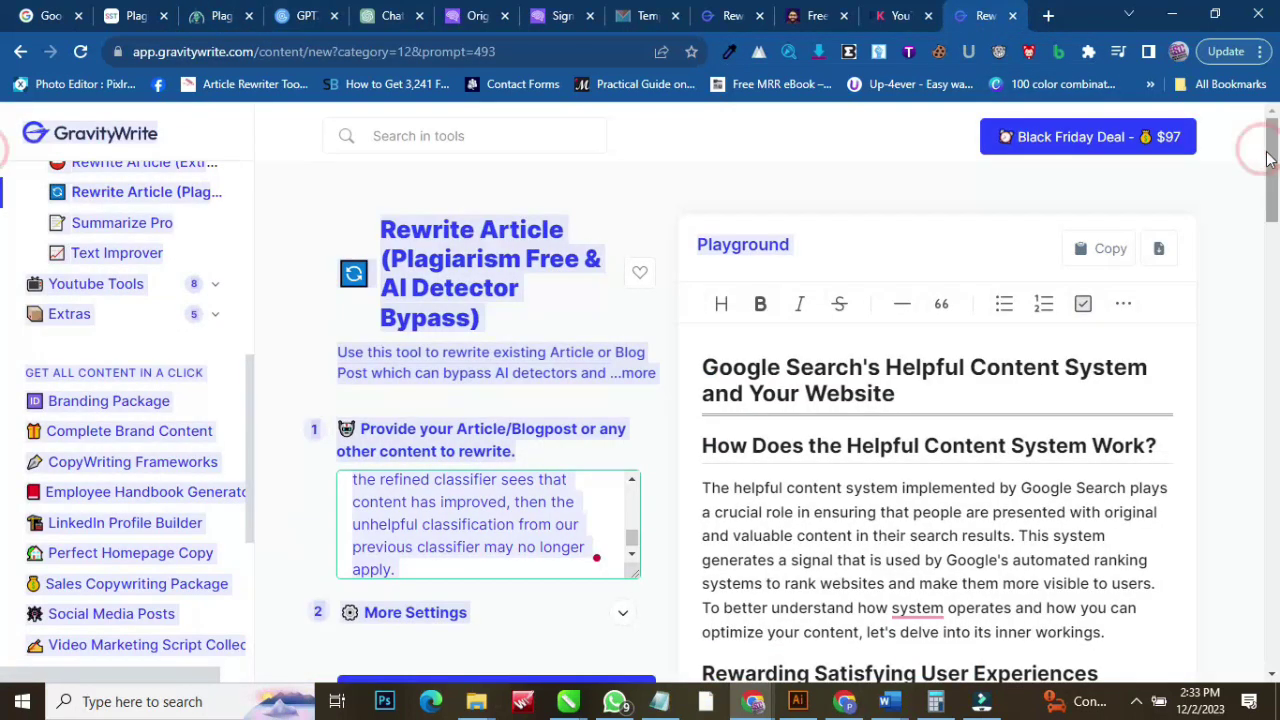
{"action": "scroll", "coordinate": [1275, 240], "scroll_direction": "down", "scroll_amount": 3}
{"action": "scroll", "coordinate": [1275, 240], "scroll_direction": "down", "scroll_amount": 10}
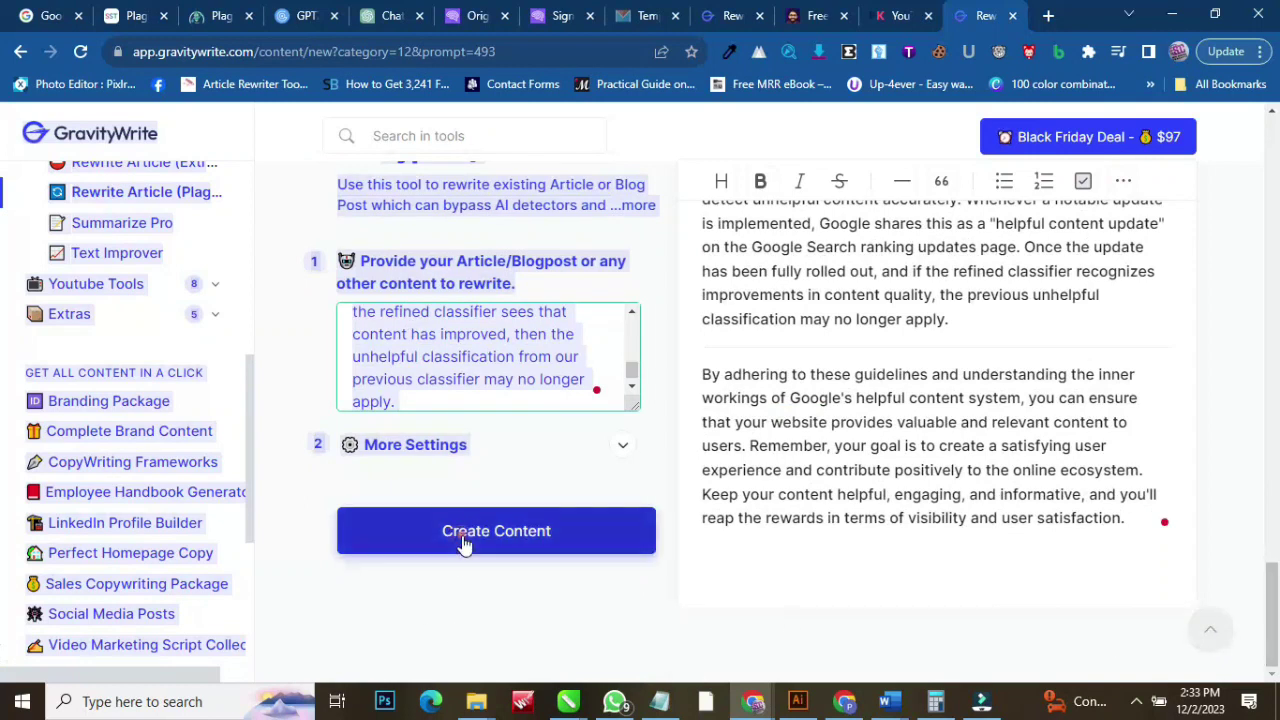
{"action": "left_click", "coordinate": [464, 543]}
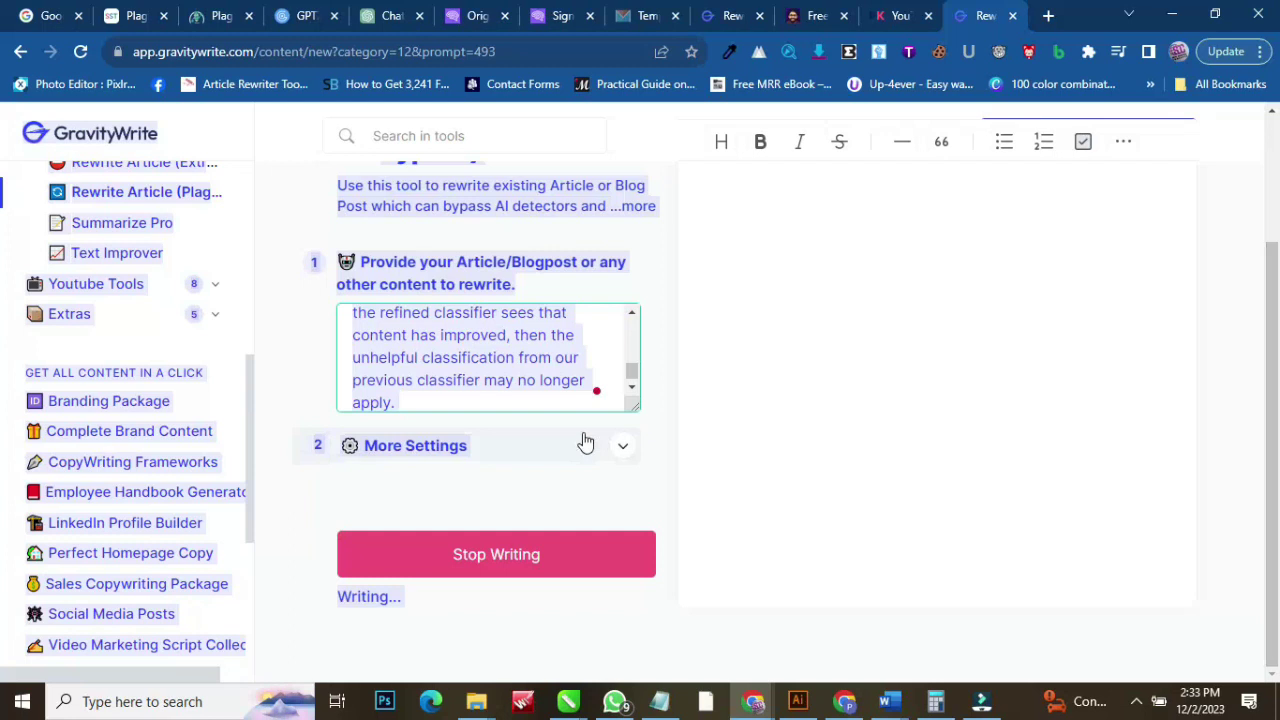
{"action": "left_click", "coordinate": [815, 345]}
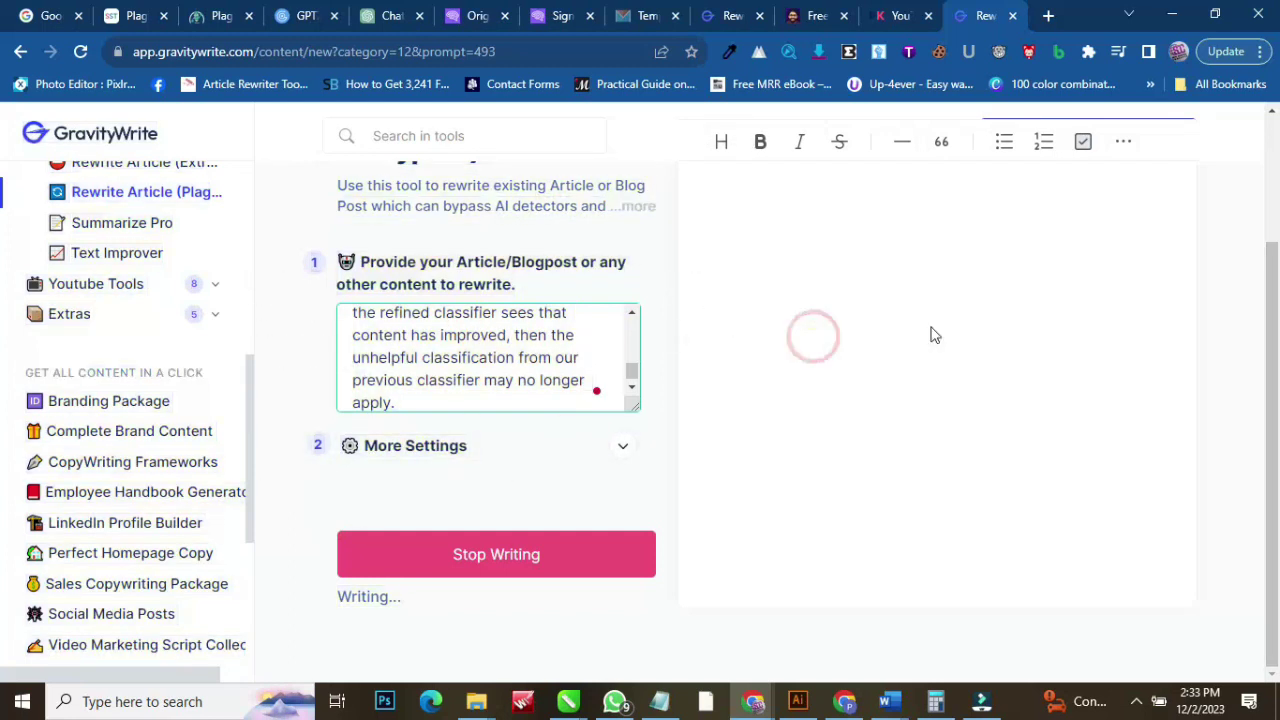
{"action": "scroll", "coordinate": [1275, 277], "scroll_direction": "up", "scroll_amount": 2}
{"action": "left_click_drag", "start_coordinate": [1275, 277], "coordinate": [1265, 219]}
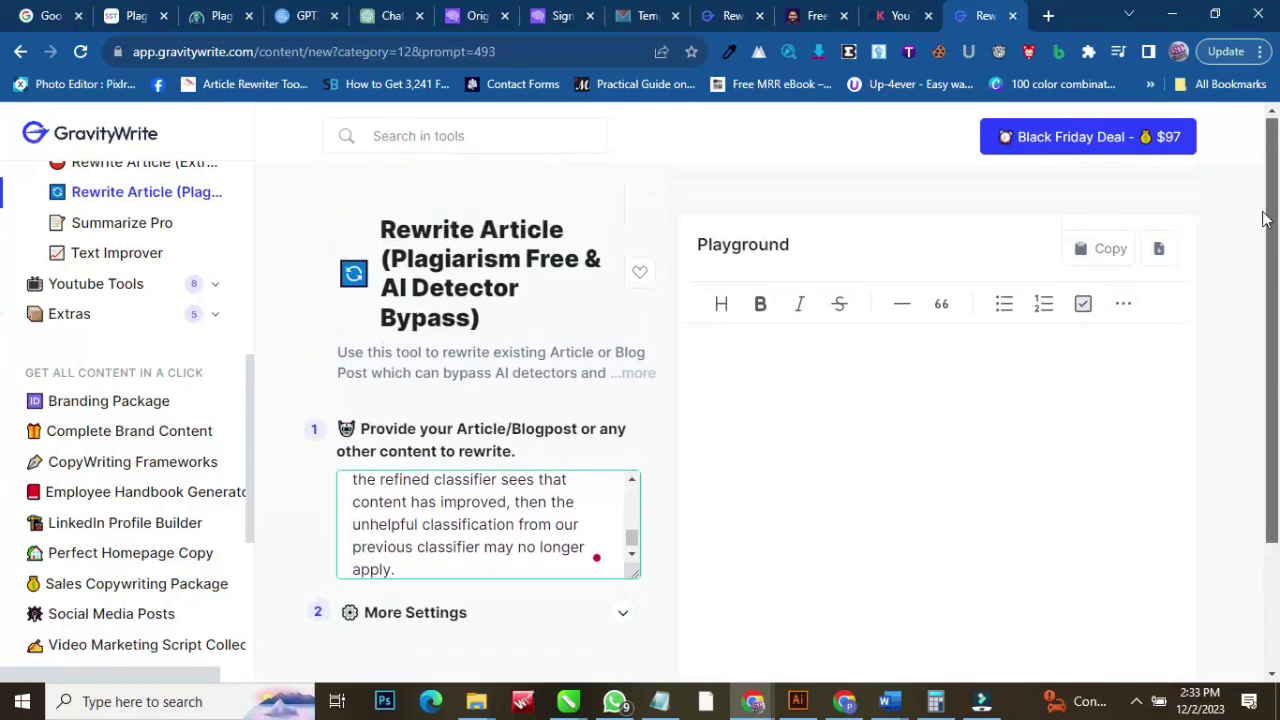
Switch to the SmallSEOTools plagiarism checker and reload its page
{"action": "left_click", "coordinate": [136, 15]}
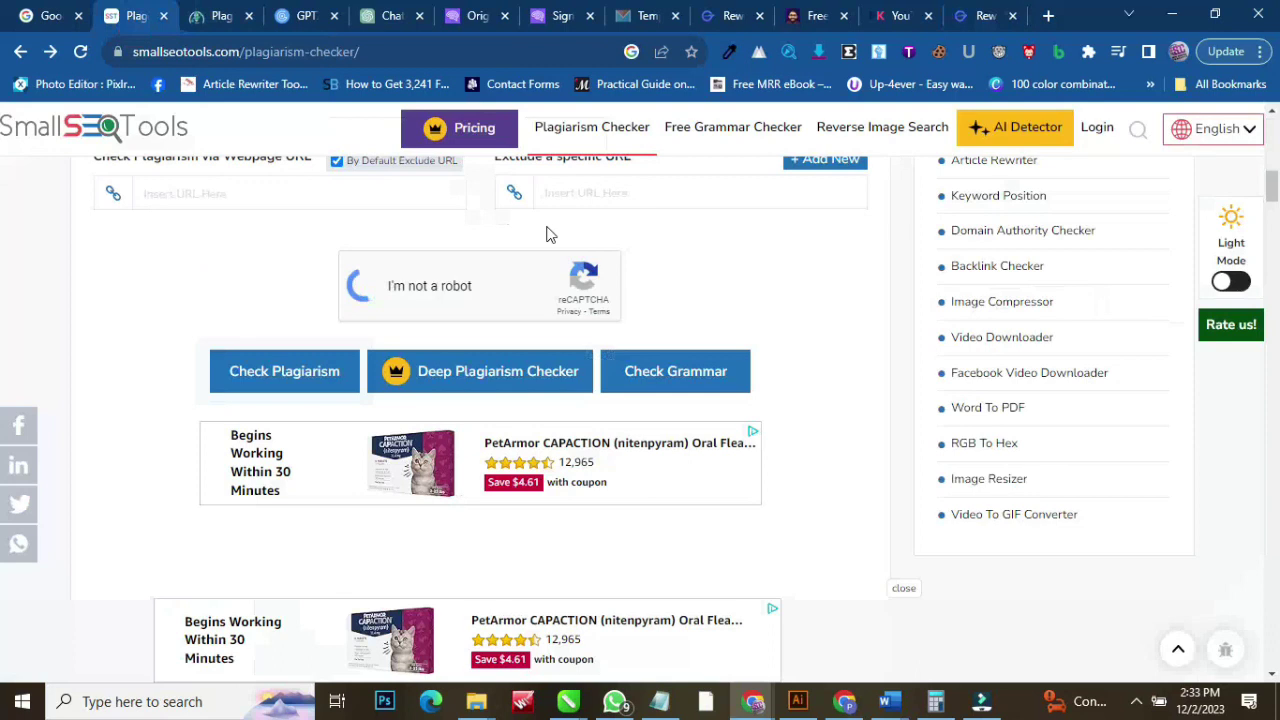
{"action": "left_click", "coordinate": [319, 62]}
{"action": "key", "text": "Return"}
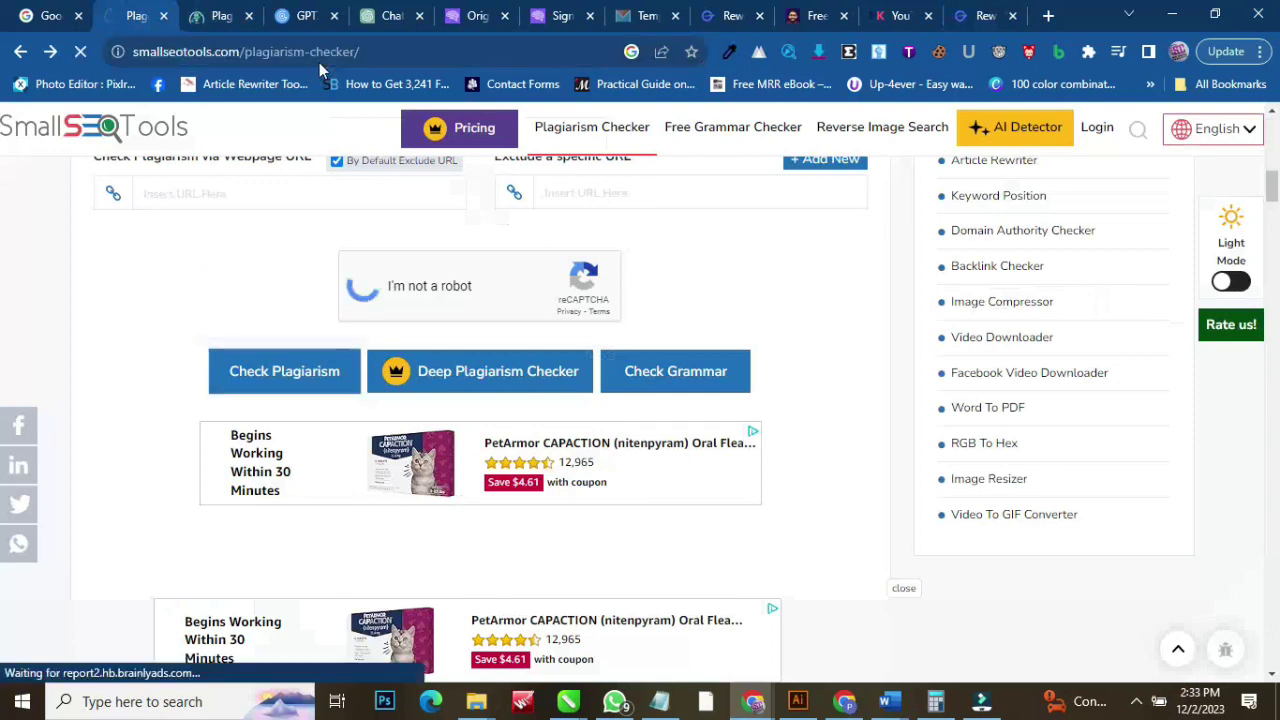
Retry the plagiarism check on the article in Paraphraser, dismiss the error, and reload the page
{"action": "left_click", "coordinate": [210, 15]}
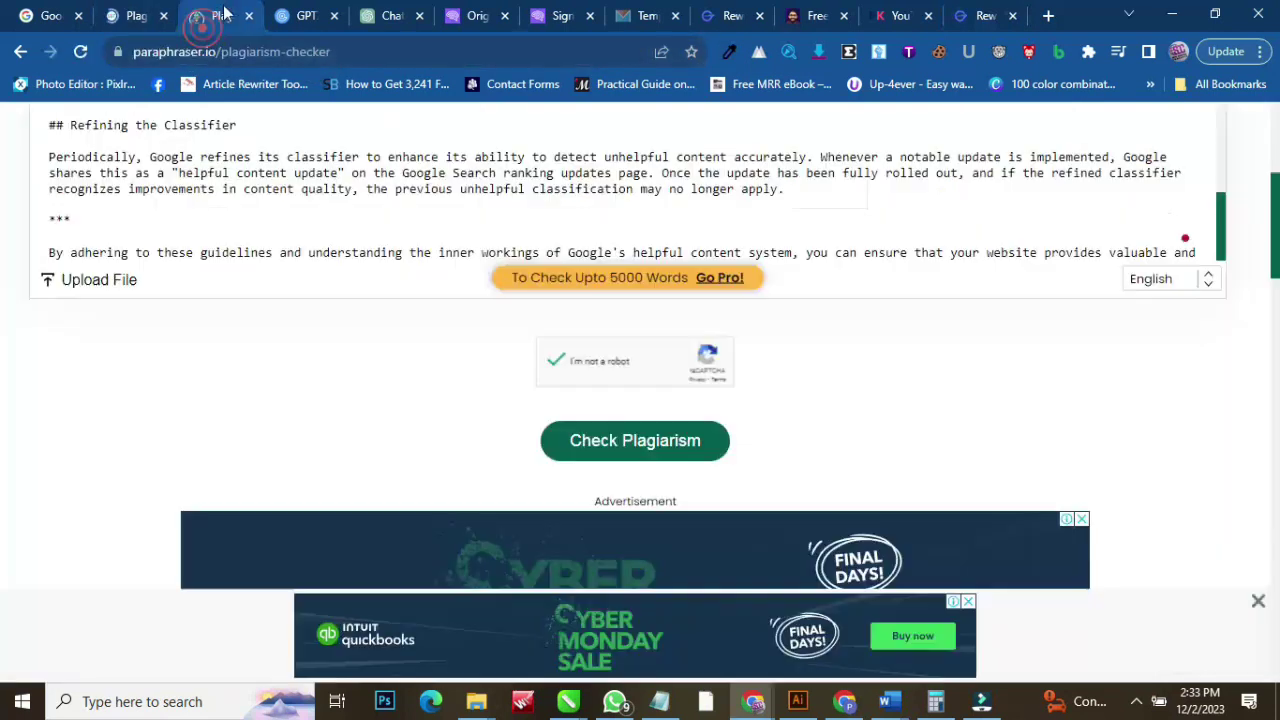
{"action": "left_click", "coordinate": [340, 51]}
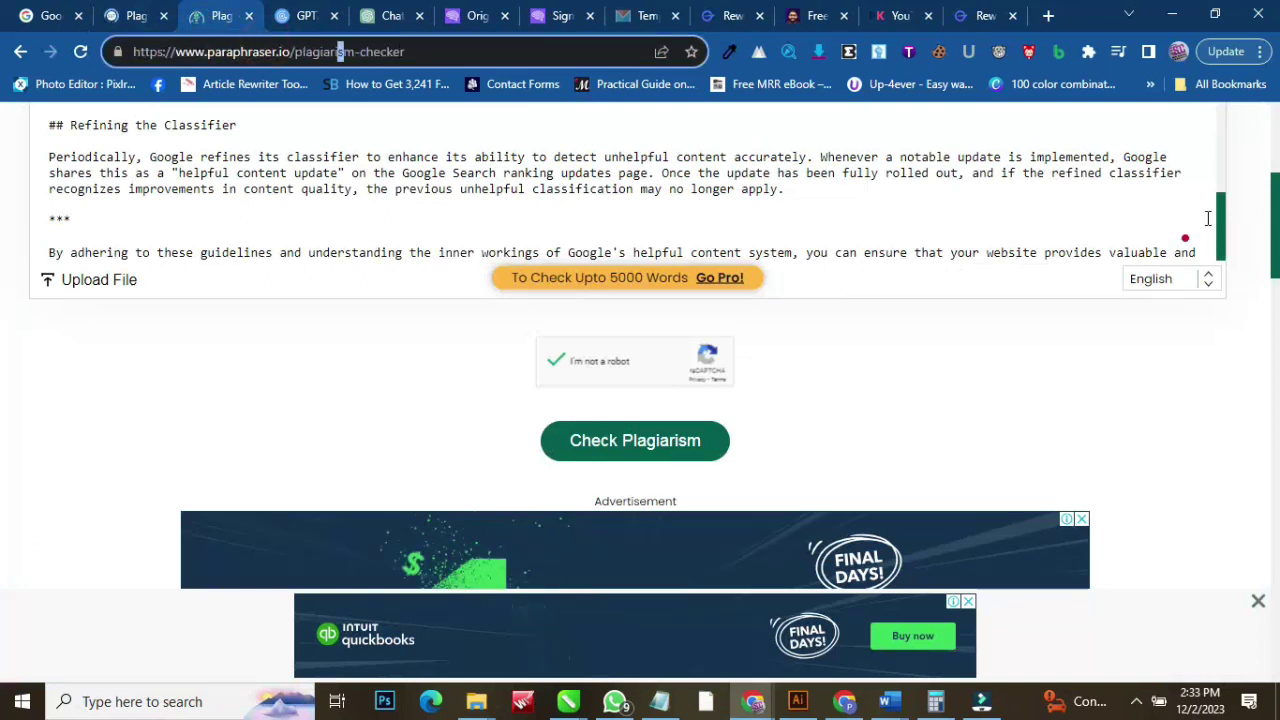
{"action": "left_click_drag", "start_coordinate": [1220, 228], "coordinate": [1222, 263]}
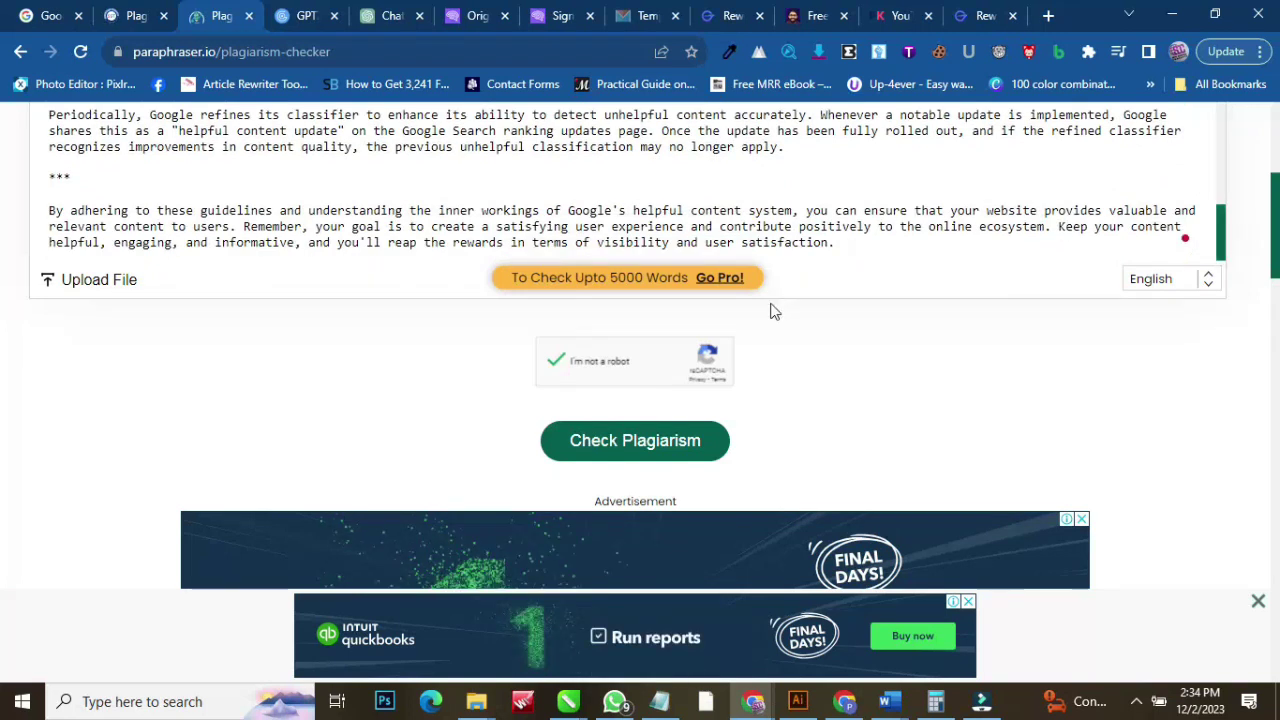
{"action": "left_click", "coordinate": [610, 440]}
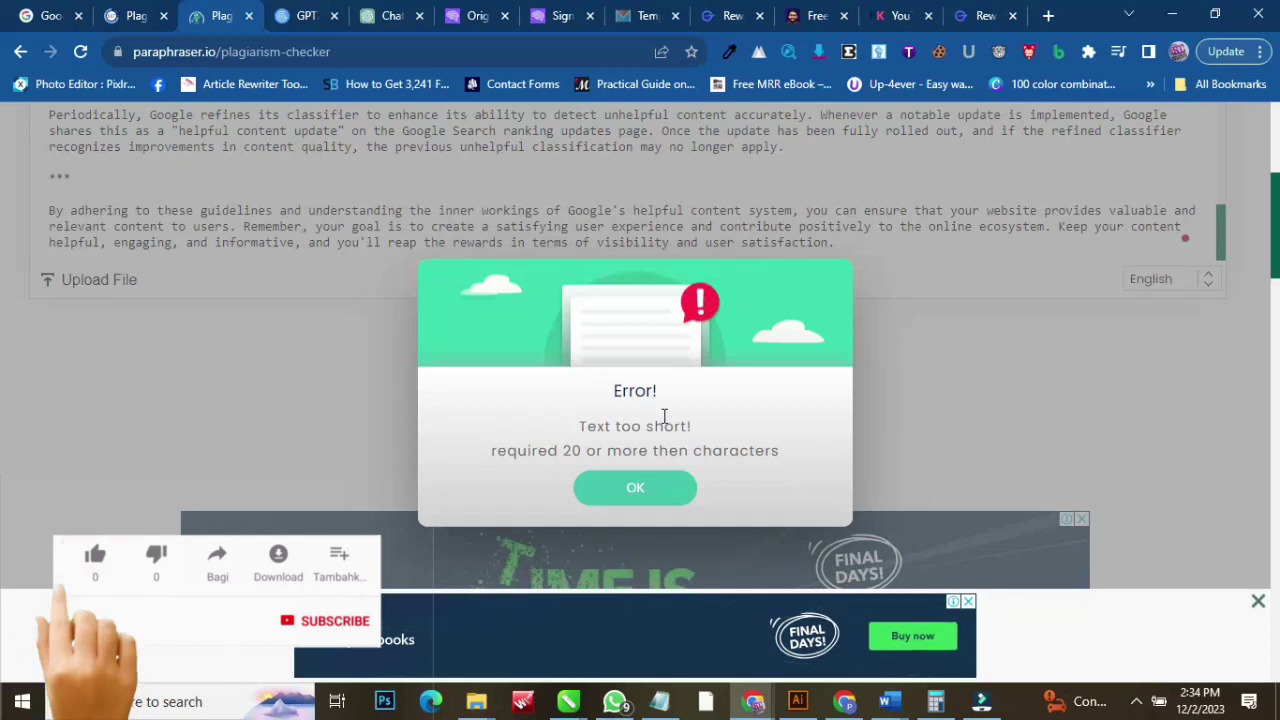
{"action": "left_click", "coordinate": [640, 489]}
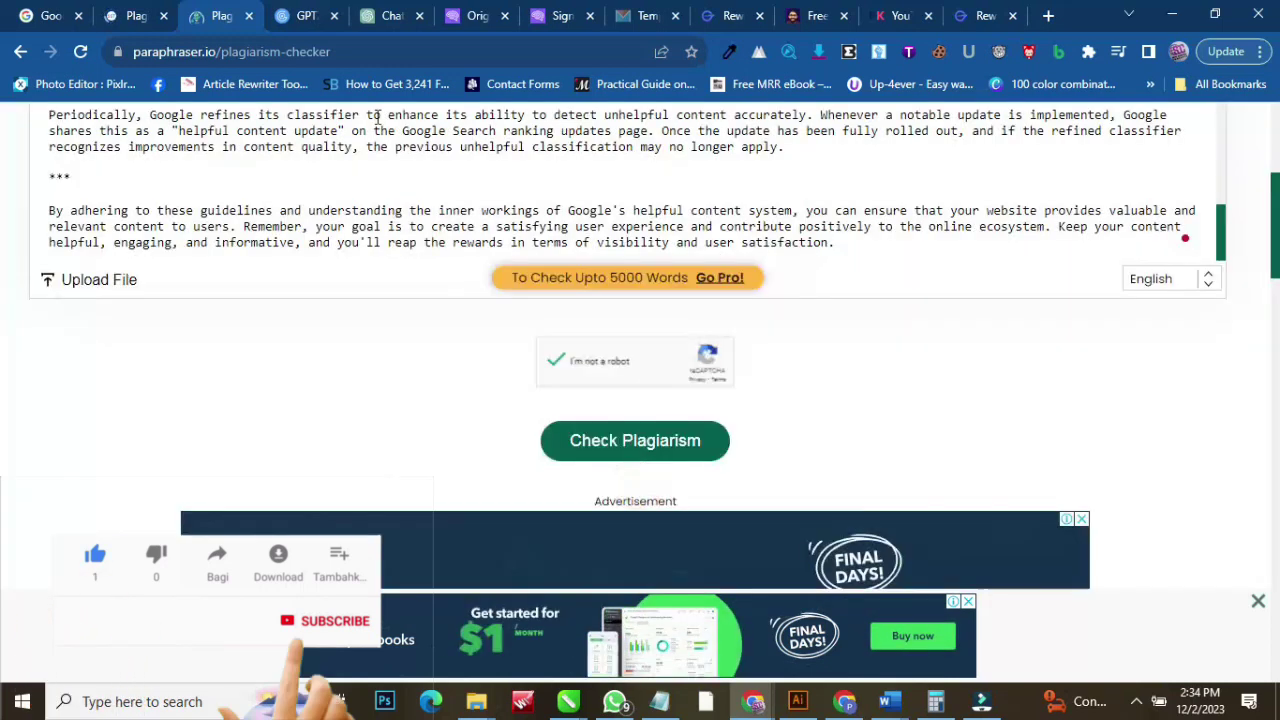
{"action": "left_click", "coordinate": [351, 52]}
{"action": "key", "text": "Return"}
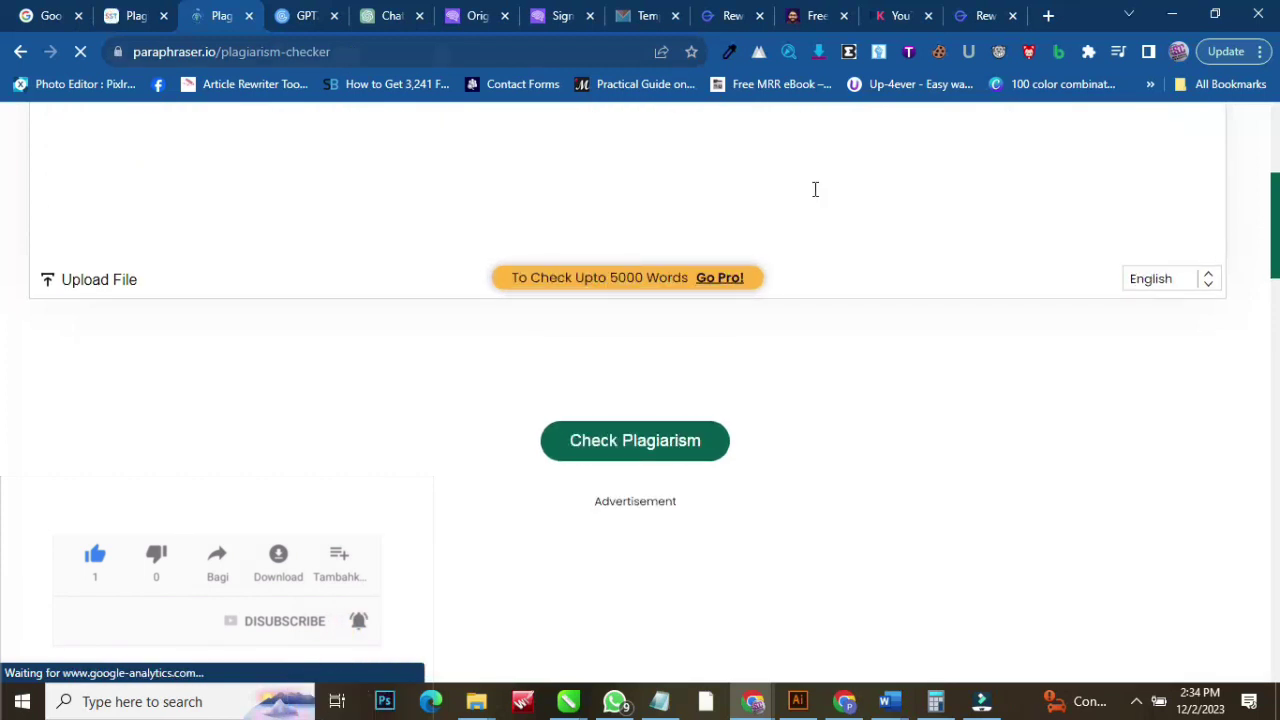
Paste the rewritten article into the SmallSEOTools plagiarism checker and go to its check options
{"action": "left_click", "coordinate": [146, 10]}
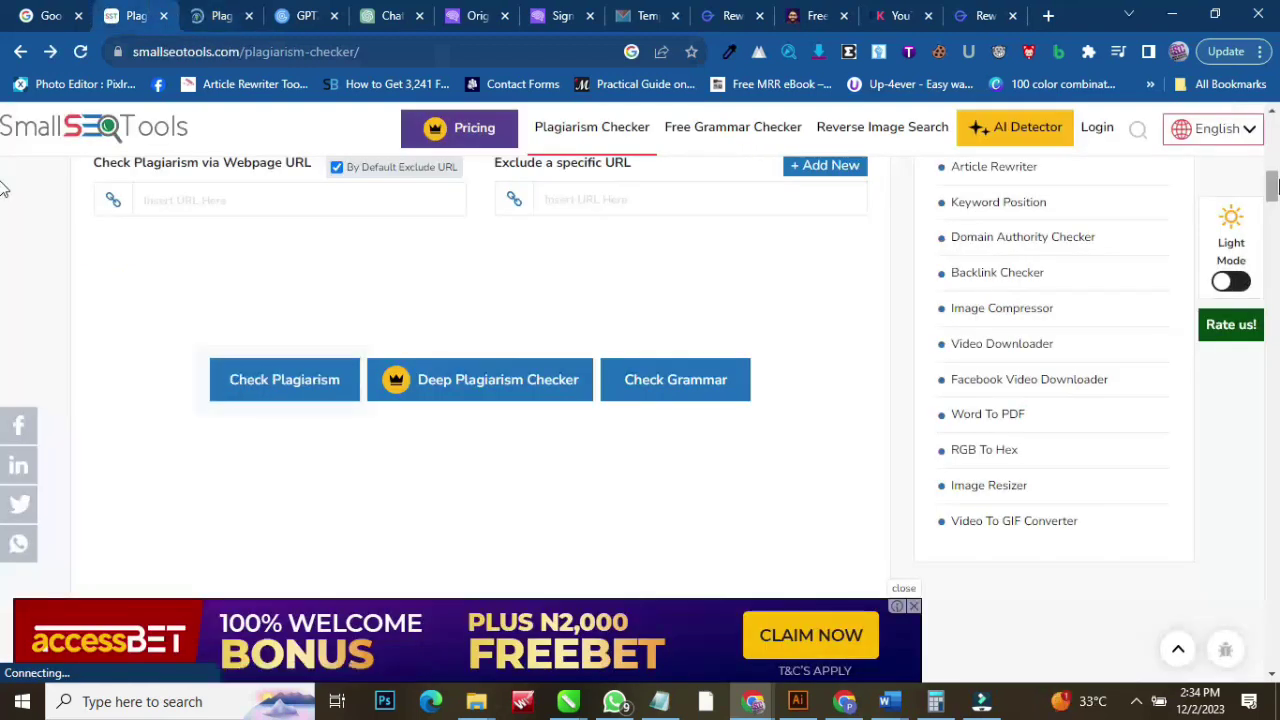
{"action": "scroll", "coordinate": [442, 345], "scroll_direction": "up", "scroll_amount": 4}
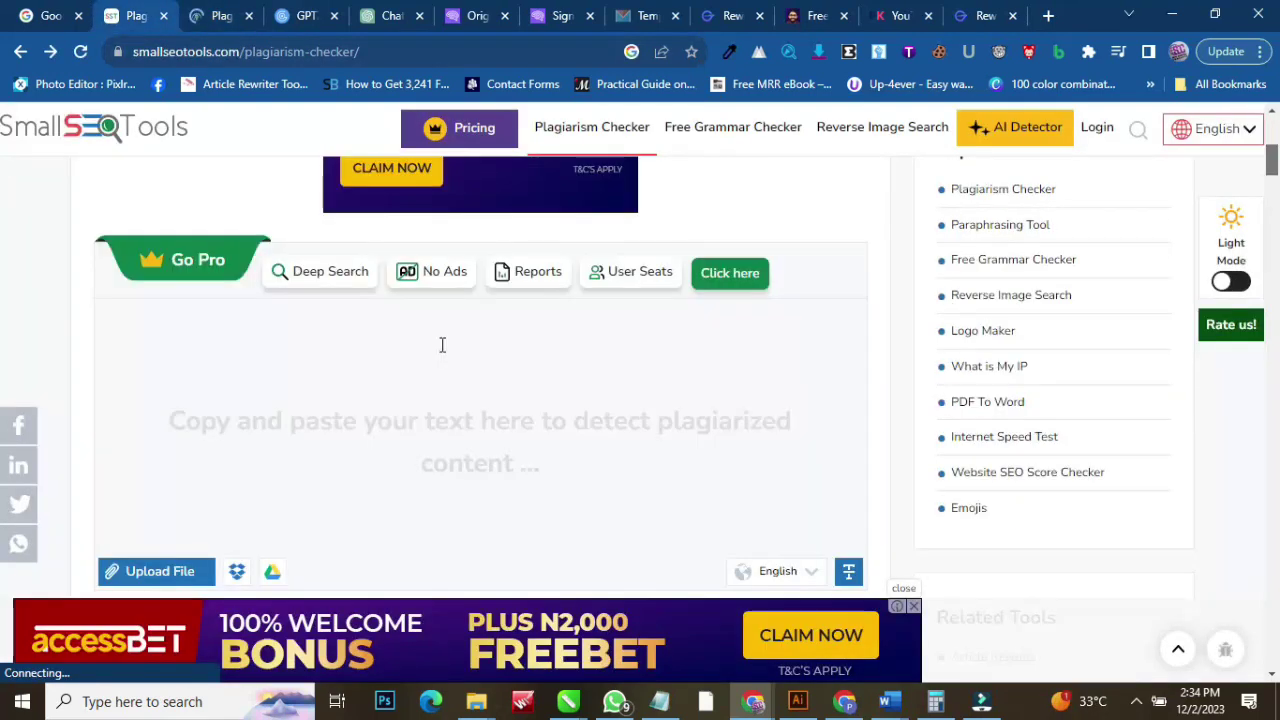
{"action": "scroll", "coordinate": [442, 345], "scroll_direction": "down", "scroll_amount": 2}
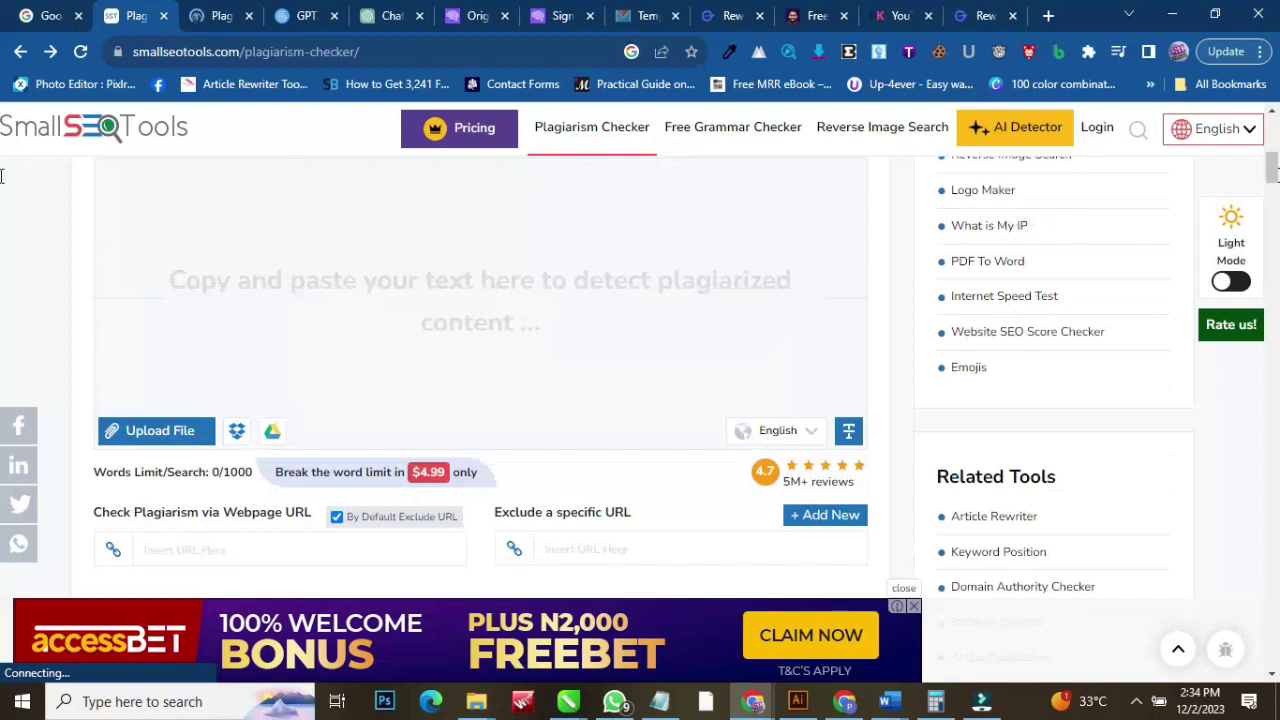
{"action": "key", "text": "ctrl+v"}
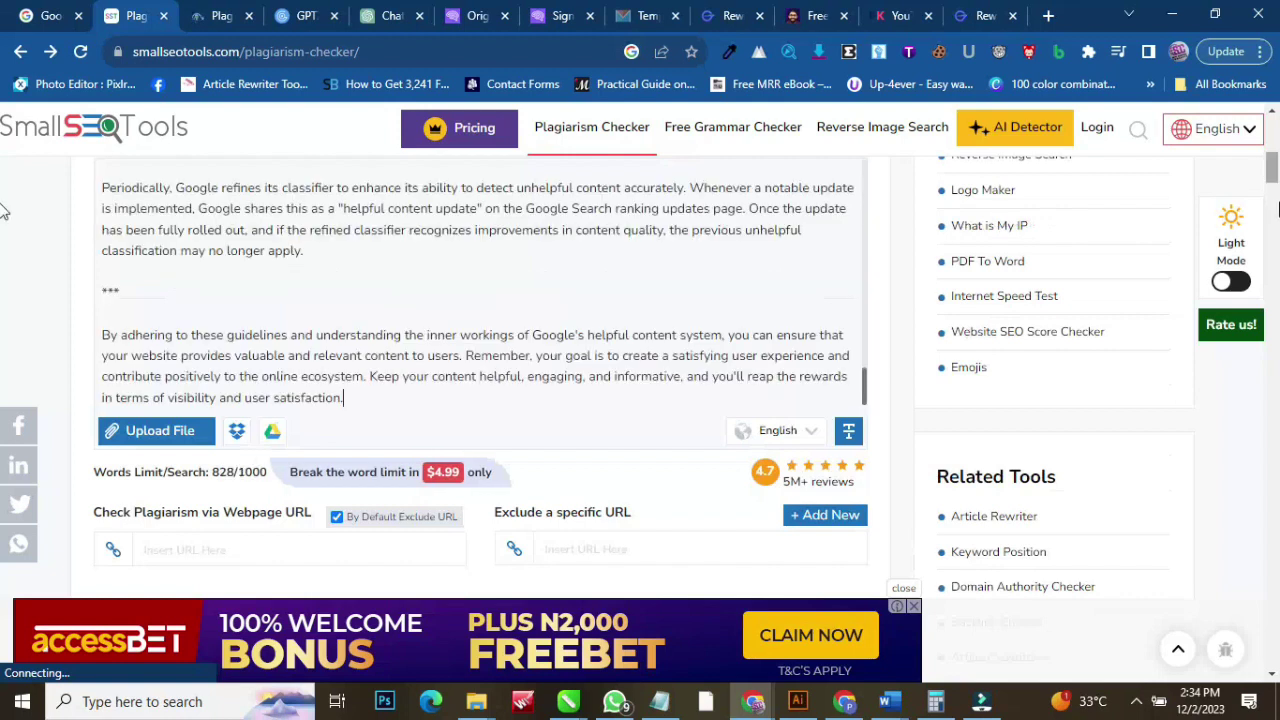
{"action": "scroll", "coordinate": [4, 210], "scroll_direction": "down", "scroll_amount": 4}
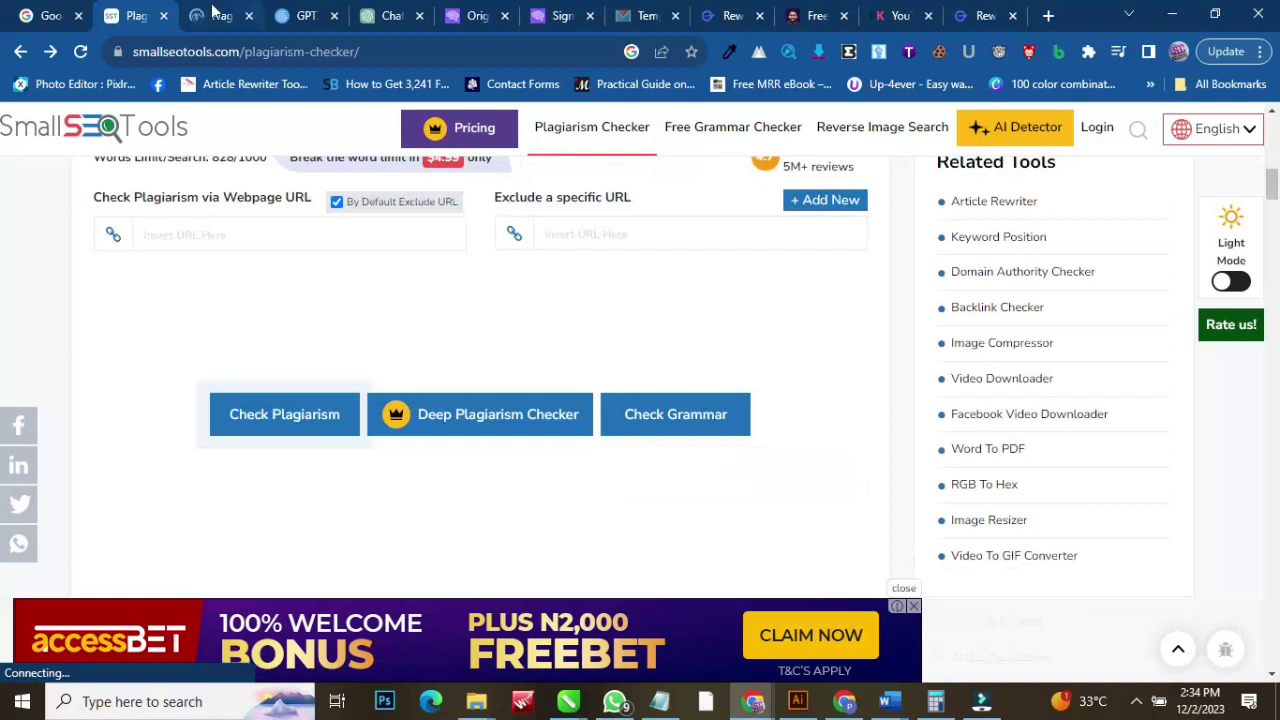
Switch to the Paraphraser plagiarism checker and paste the rewritten article into its original text box
{"action": "left_click", "coordinate": [213, 15]}
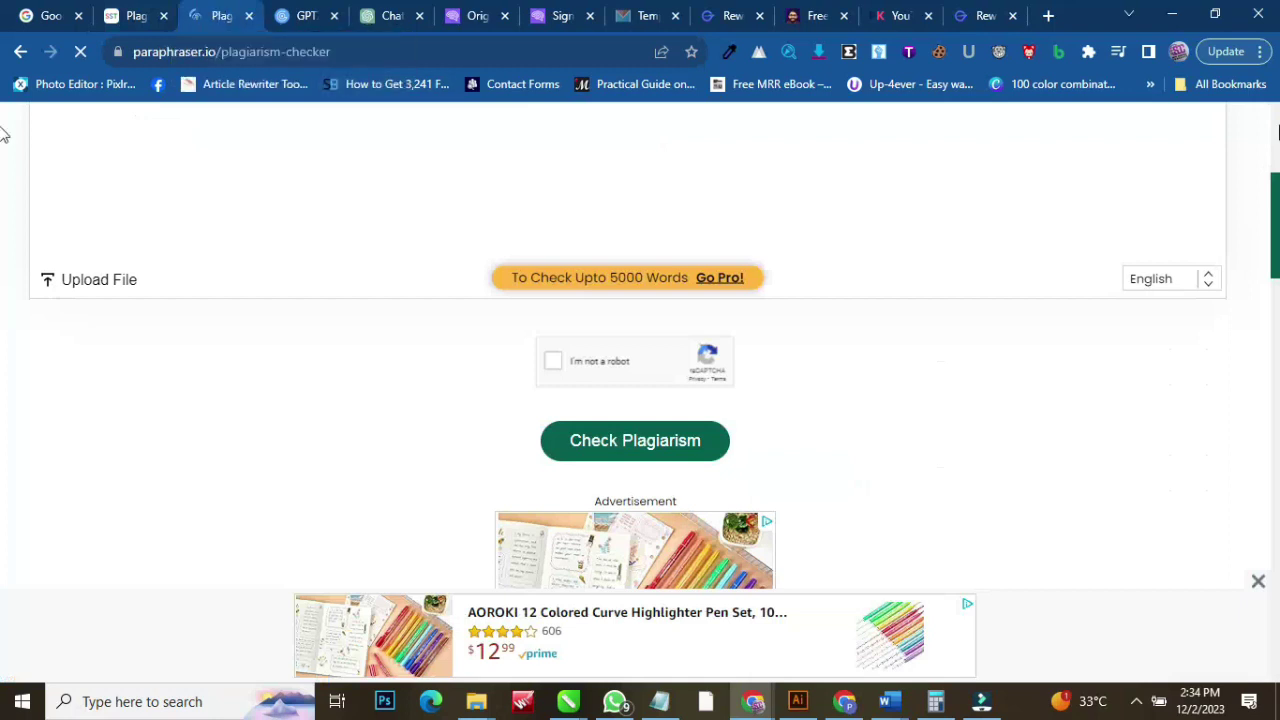
{"action": "scroll", "coordinate": [1275, 187], "scroll_direction": "up", "scroll_amount": 1}
{"action": "scroll", "coordinate": [1275, 187], "scroll_direction": "up", "scroll_amount": 2}
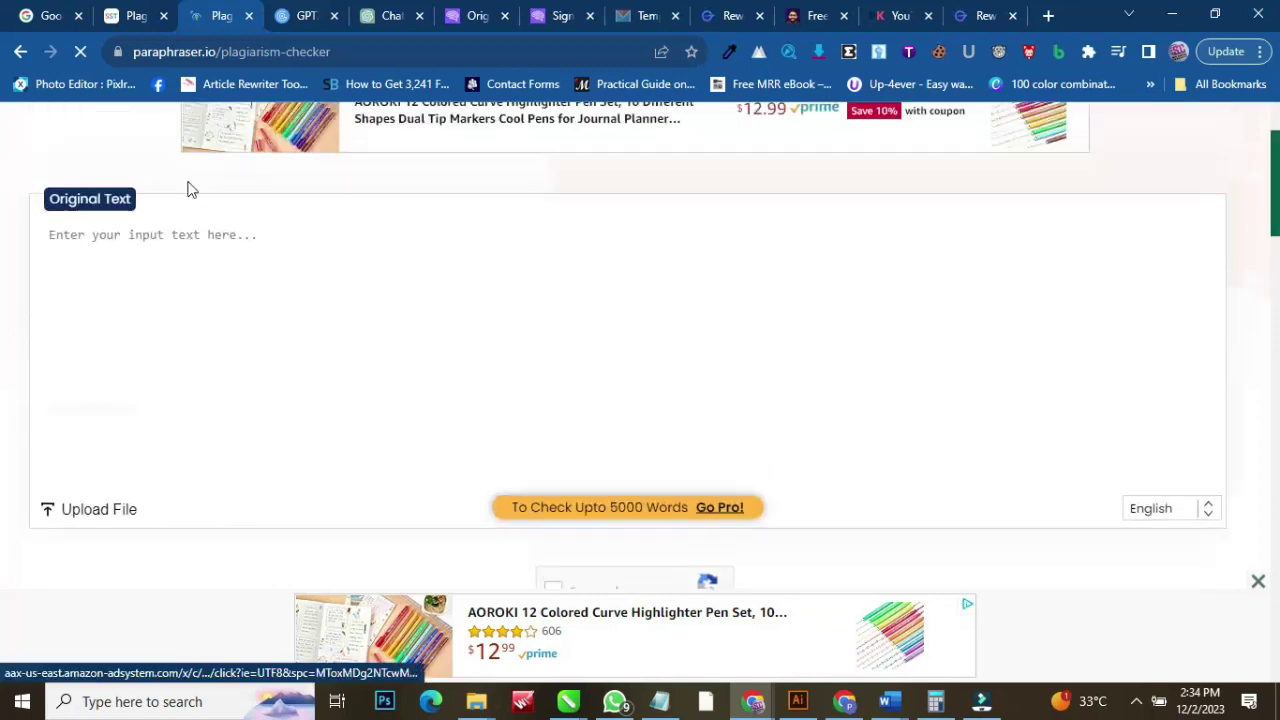
{"action": "right_click", "coordinate": [92, 242]}
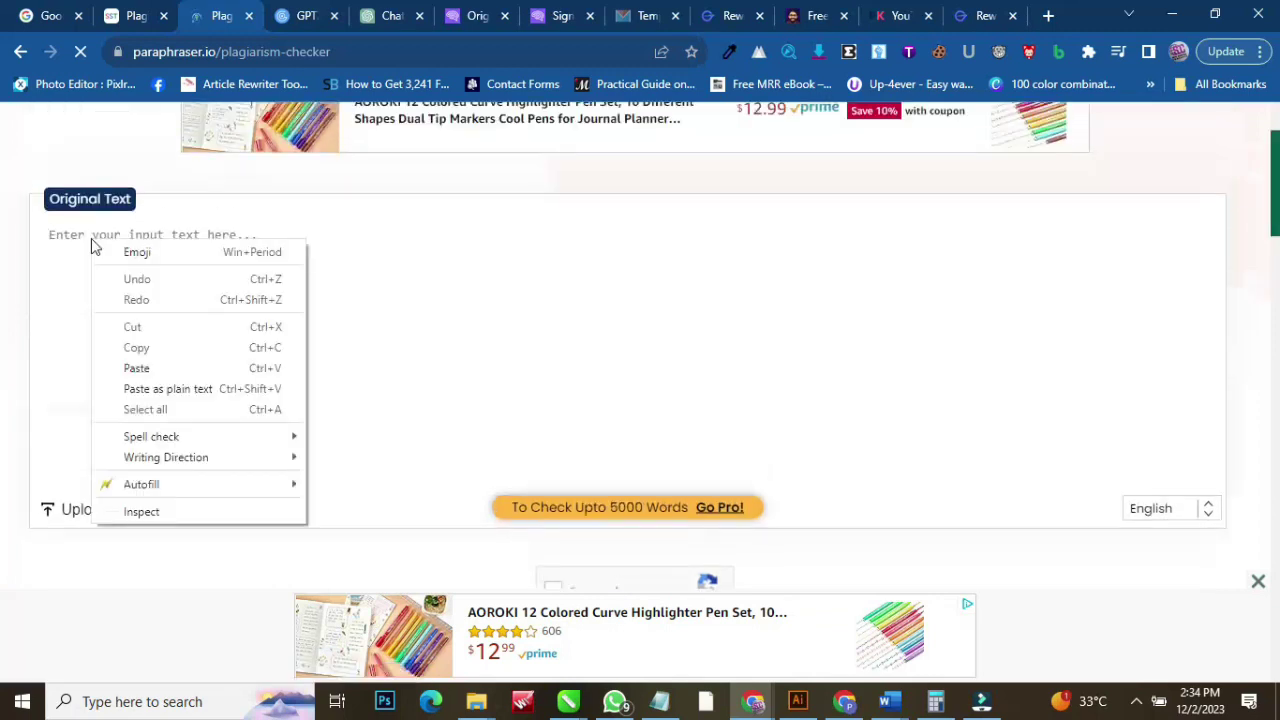
{"action": "left_click", "coordinate": [183, 368]}
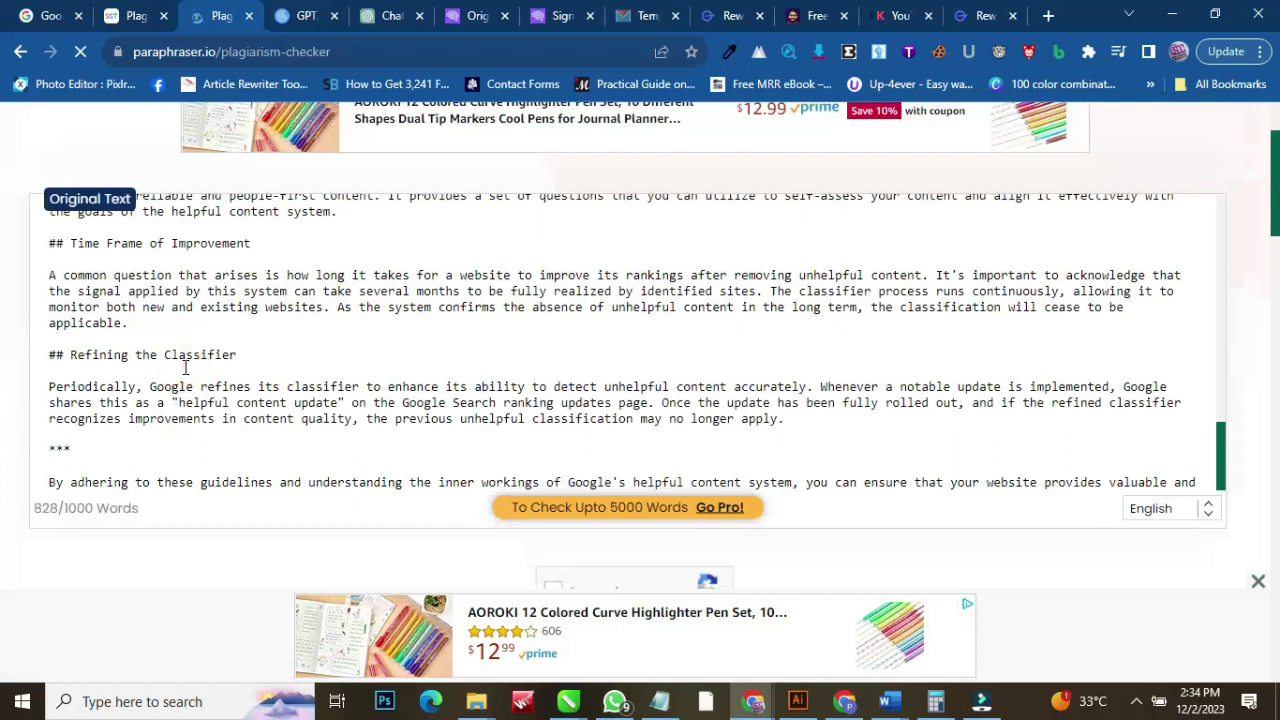
Try to submit the pasted article for a plagiarism check in Paraphraser after completing the robot verification
{"action": "scroll", "coordinate": [185, 368], "scroll_direction": "down", "scroll_amount": 1}
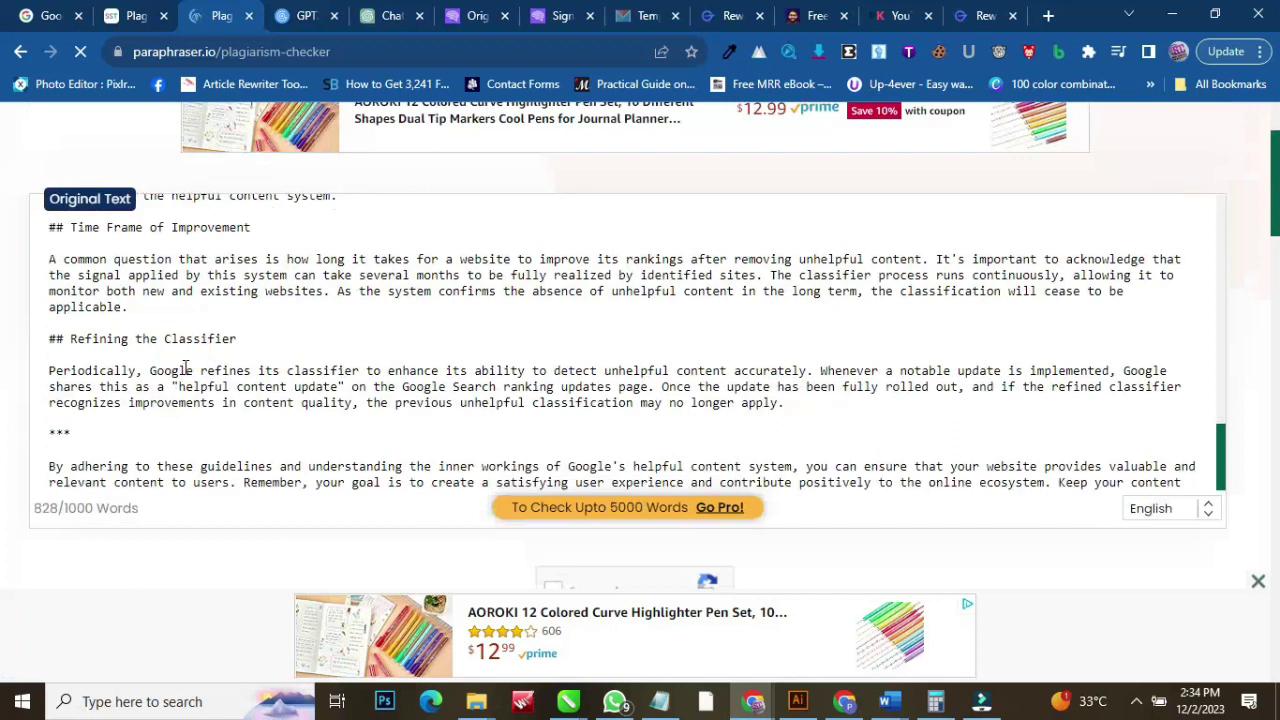
{"action": "scroll", "coordinate": [2, 198], "scroll_direction": "down", "scroll_amount": 3}
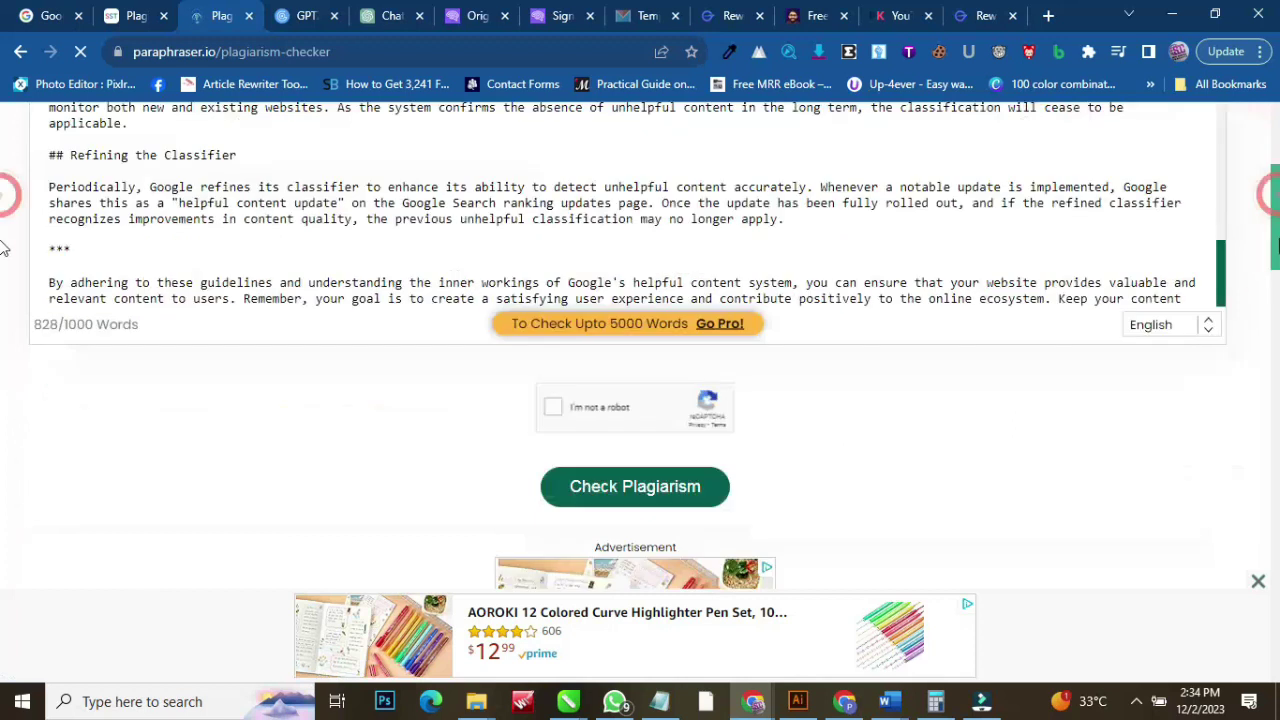
{"action": "left_click", "coordinate": [556, 304]}
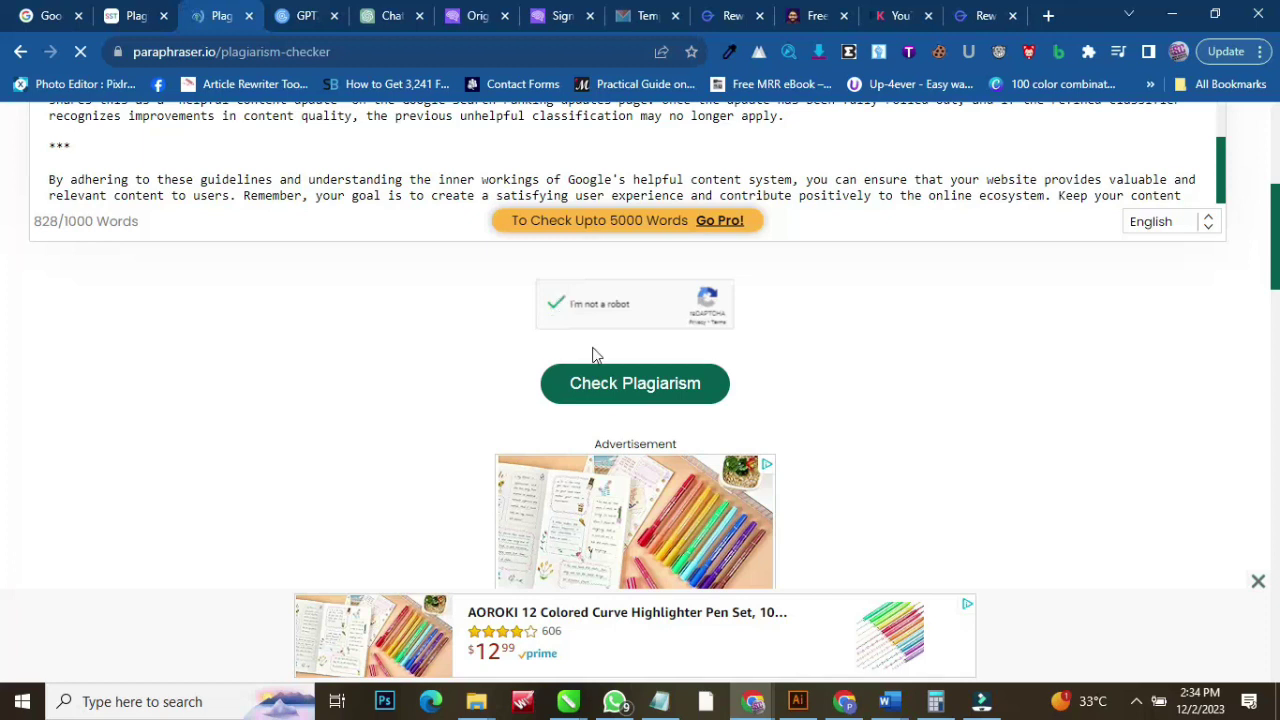
{"action": "left_click", "coordinate": [616, 392]}
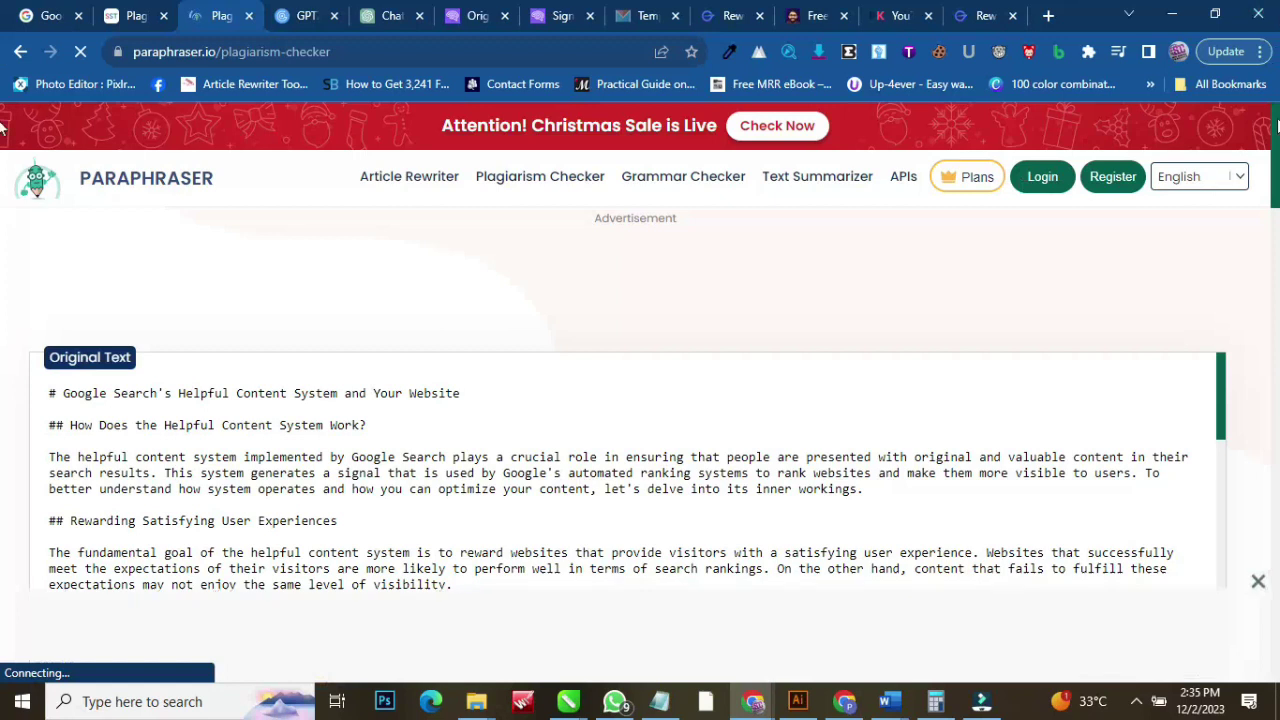
Repeat the robot verification in Paraphraser and start the plagiarism check on the rewritten article again
{"action": "scroll", "coordinate": [3, 180], "scroll_direction": "down", "scroll_amount": 5}
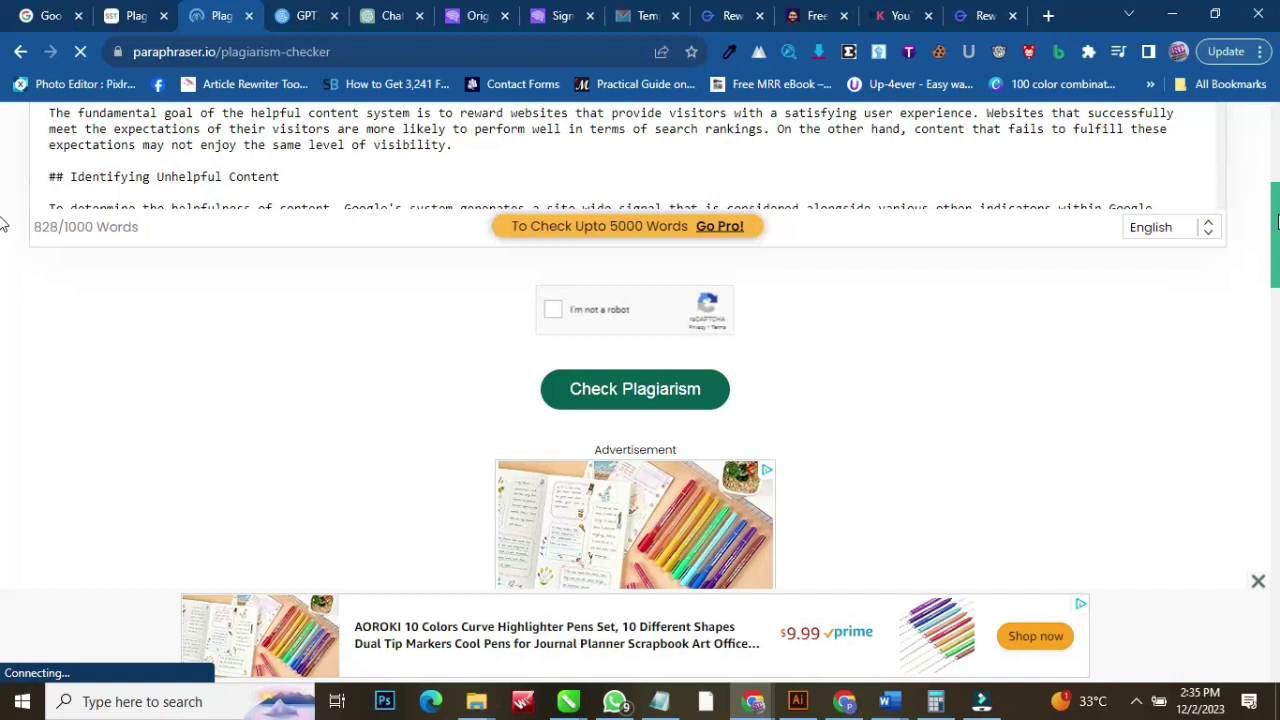
{"action": "left_click", "coordinate": [555, 310]}
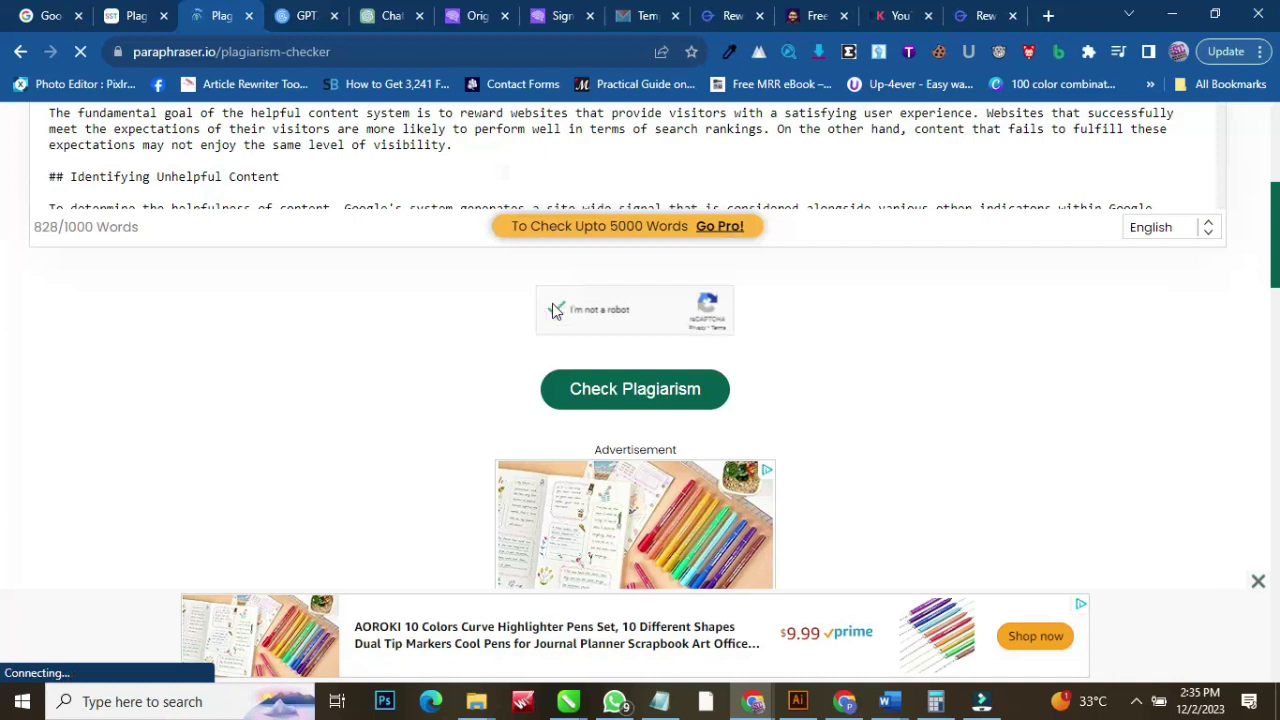
{"action": "left_click", "coordinate": [630, 392]}
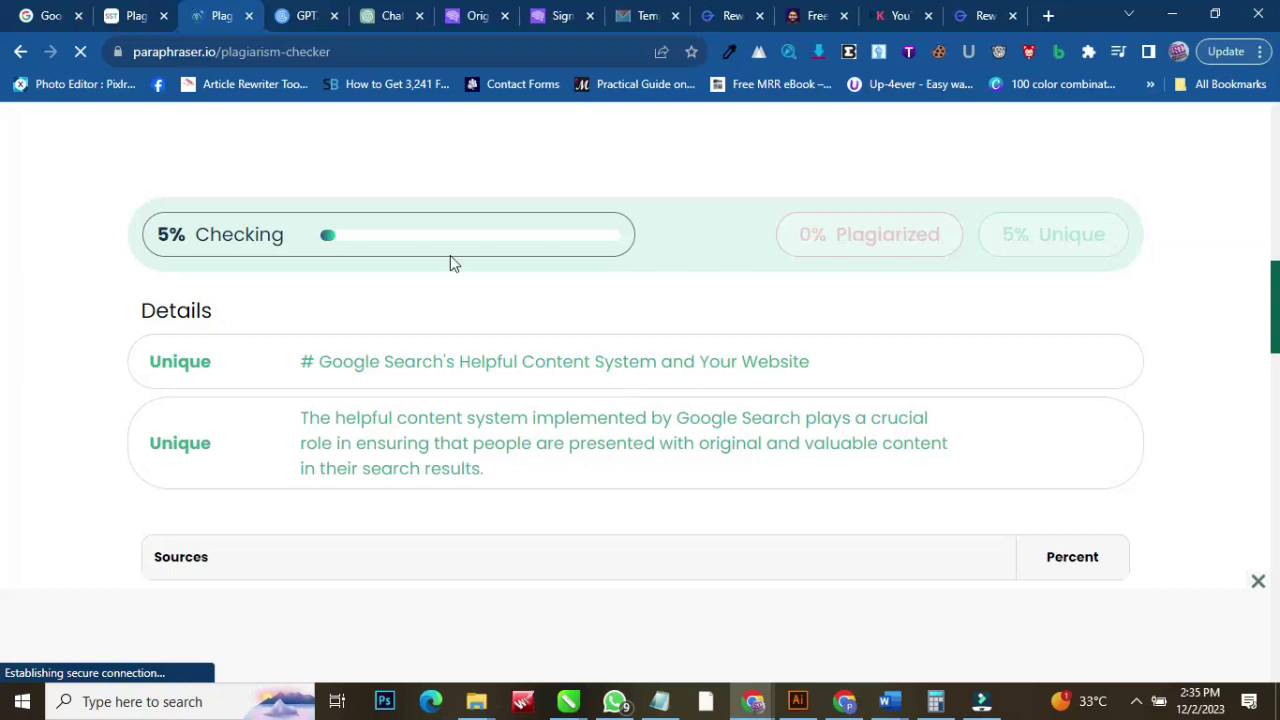
Switch to SmallSEOTools, clear the plagiarism checker's text, paste the rewritten article again, and go to the robot verification
{"action": "left_click", "coordinate": [118, 12]}
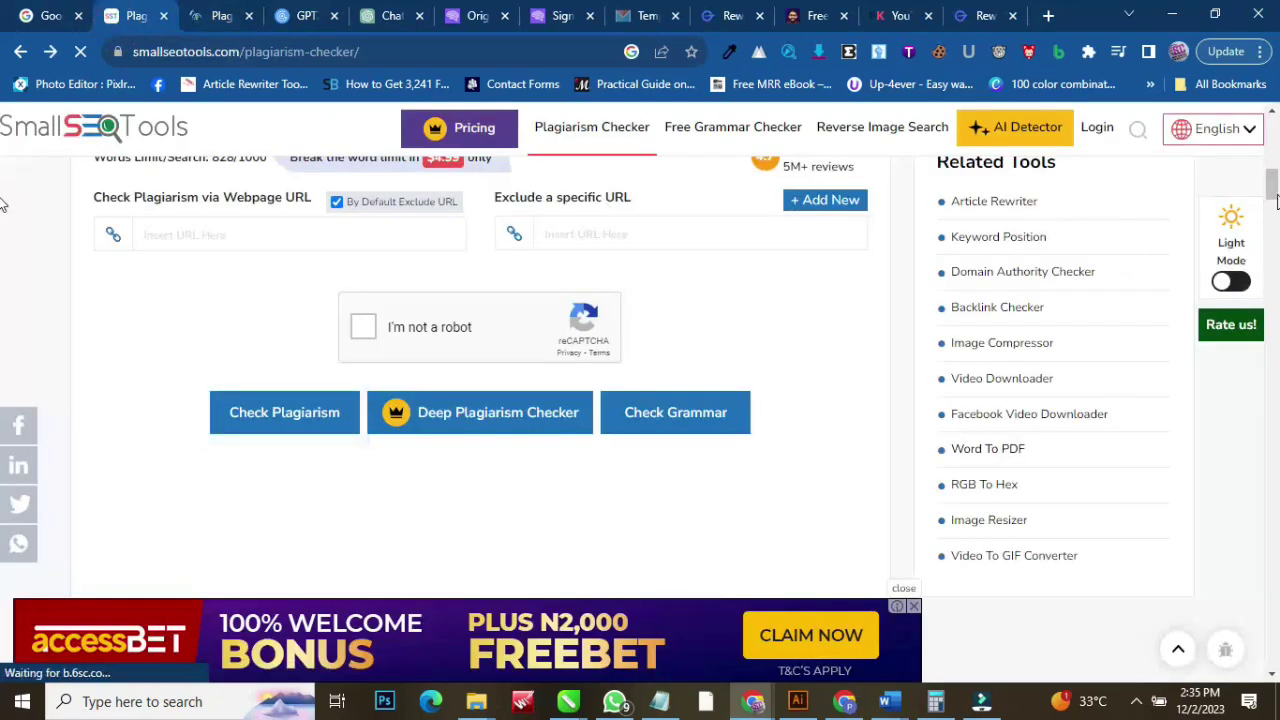
{"action": "scroll", "coordinate": [3, 200], "scroll_direction": "up", "scroll_amount": 4}
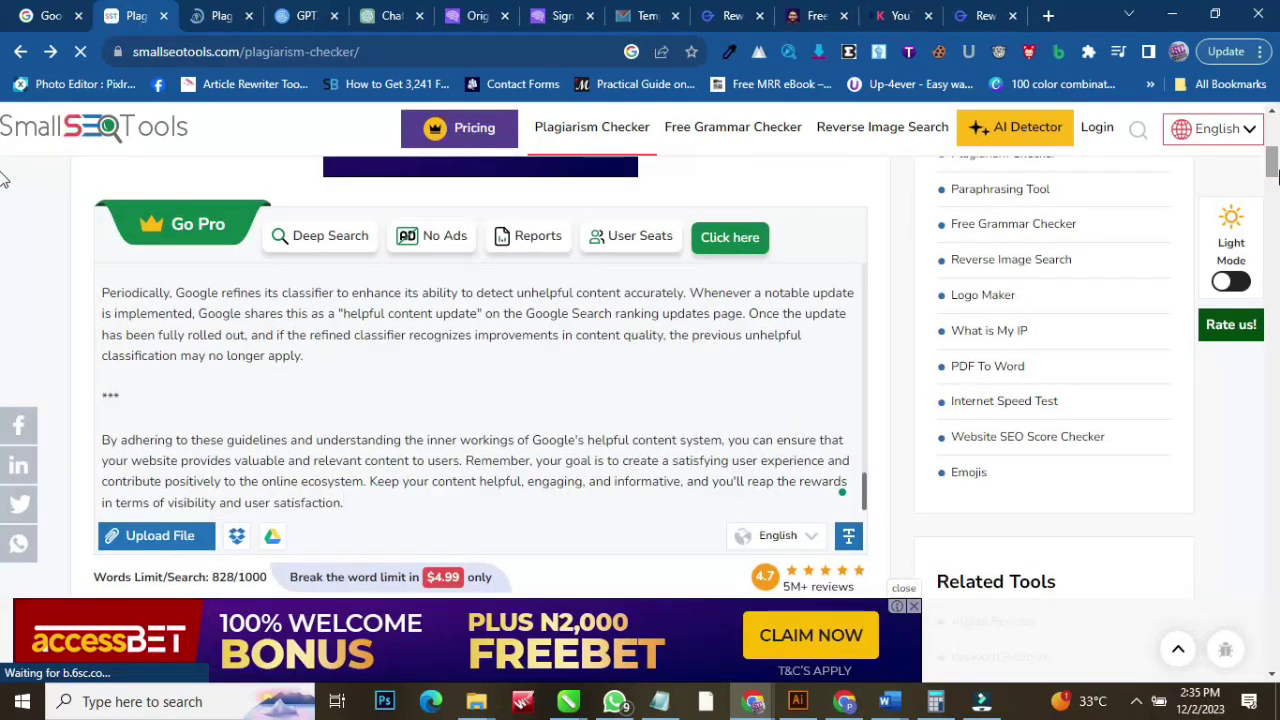
{"action": "key", "text": "ctrl+a"}
{"action": "key", "text": "Delete"}
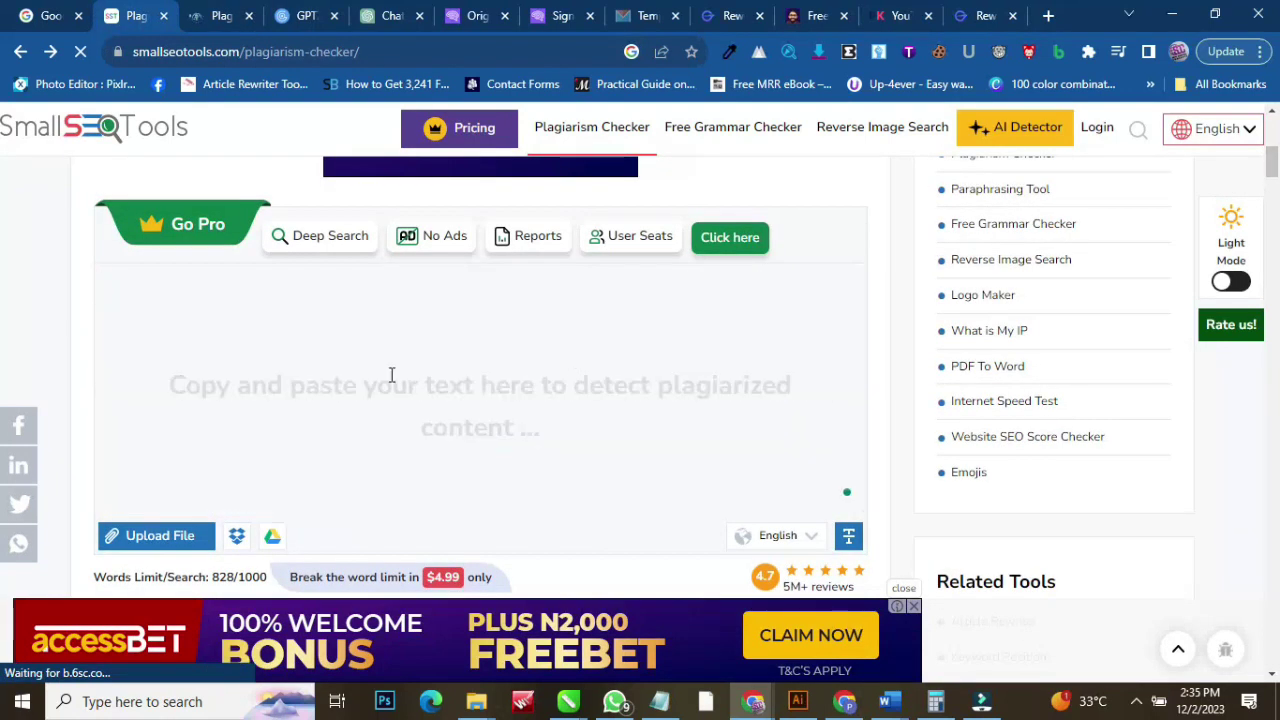
{"action": "right_click", "coordinate": [158, 302]}
{"action": "left_click", "coordinate": [207, 433]}
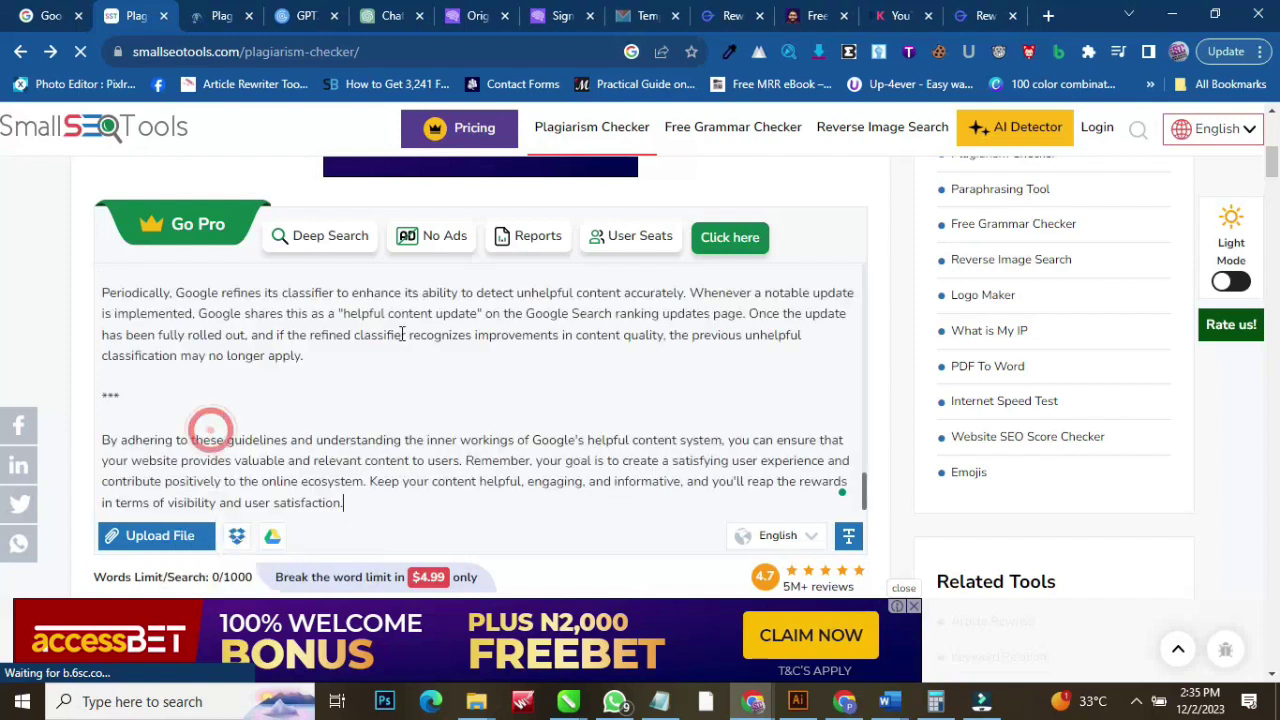
{"action": "scroll", "coordinate": [5, 190], "scroll_direction": "down", "scroll_amount": 1}
{"action": "scroll", "coordinate": [5, 190], "scroll_direction": "down", "scroll_amount": 3}
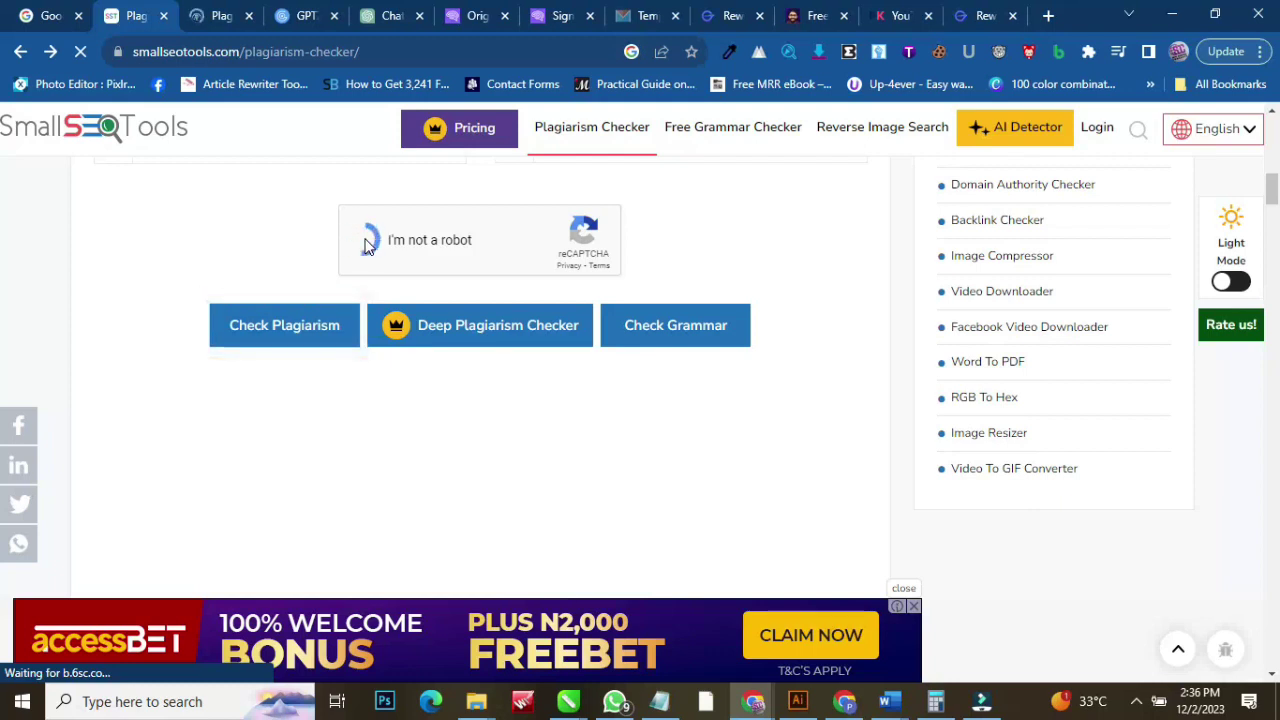
Close the ad in Paraphraser and examine the check's progress and uniqueness score, also looking in on the SmallSEOTools verification
{"action": "left_click", "coordinate": [226, 16]}
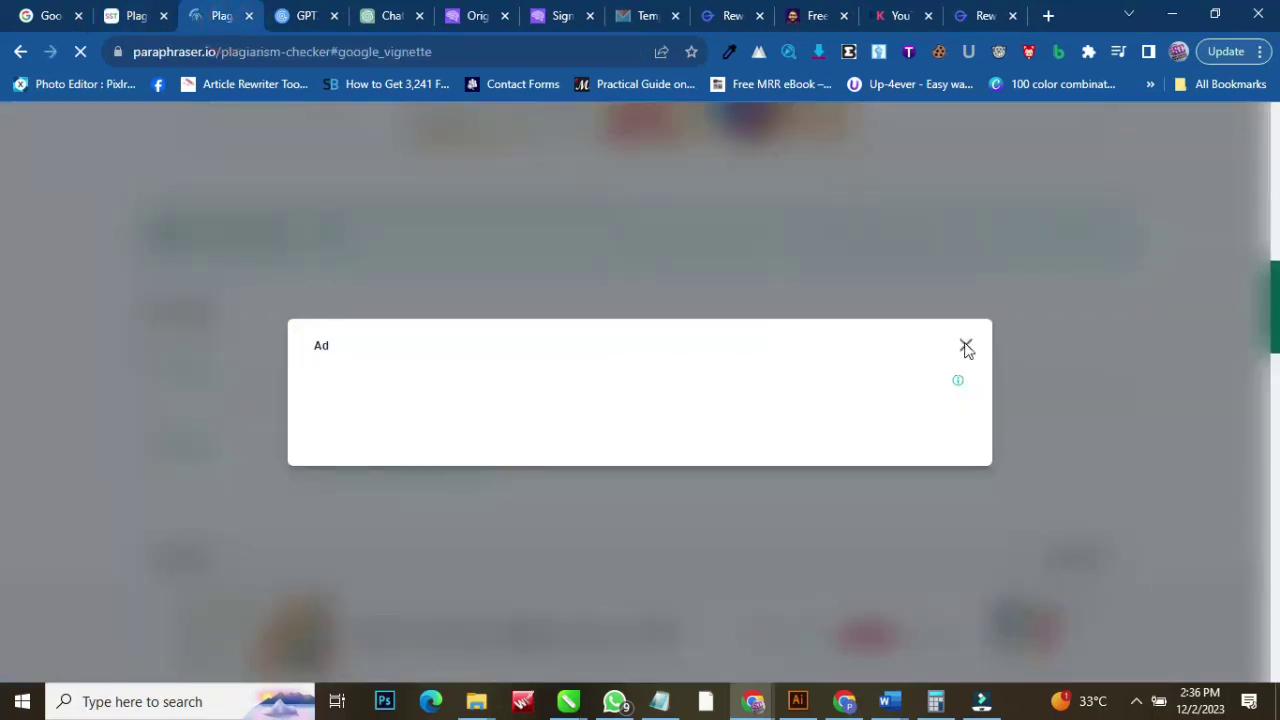
{"action": "left_click", "coordinate": [966, 347]}
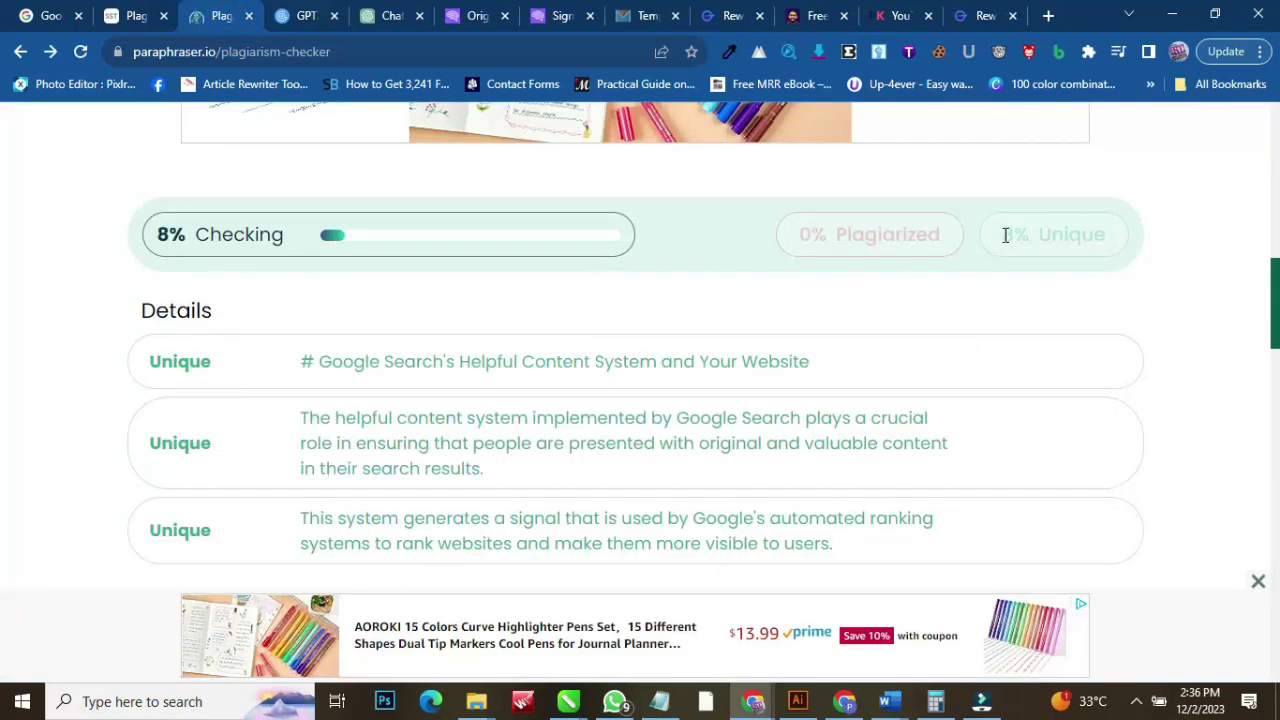
{"action": "left_click_drag", "start_coordinate": [1006, 235], "coordinate": [1111, 240]}
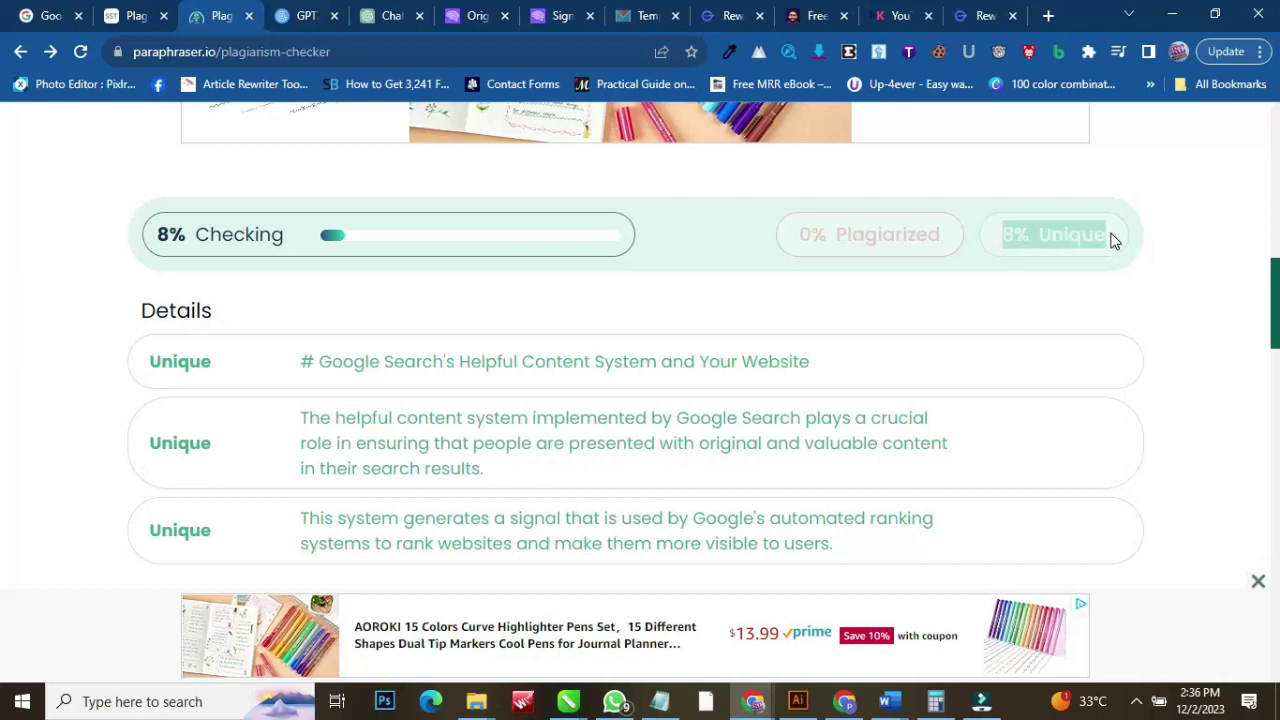
{"action": "left_click", "coordinate": [138, 22]}
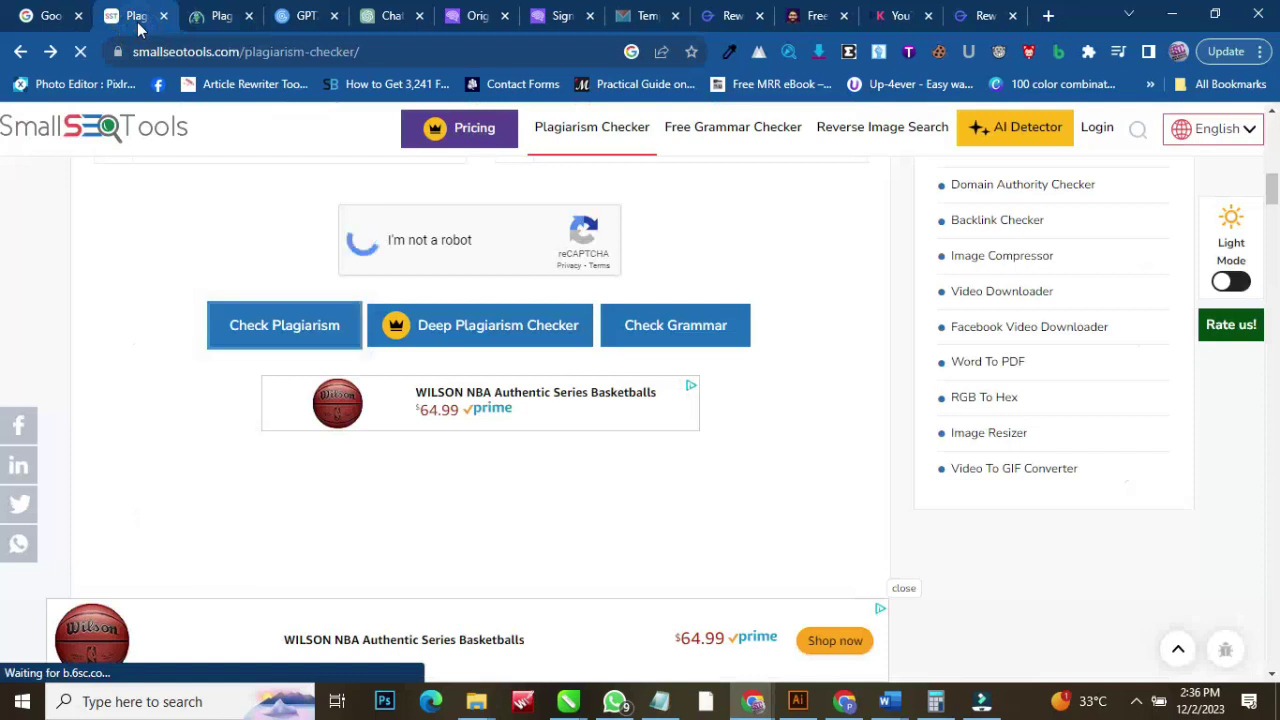
{"action": "left_click", "coordinate": [205, 10]}
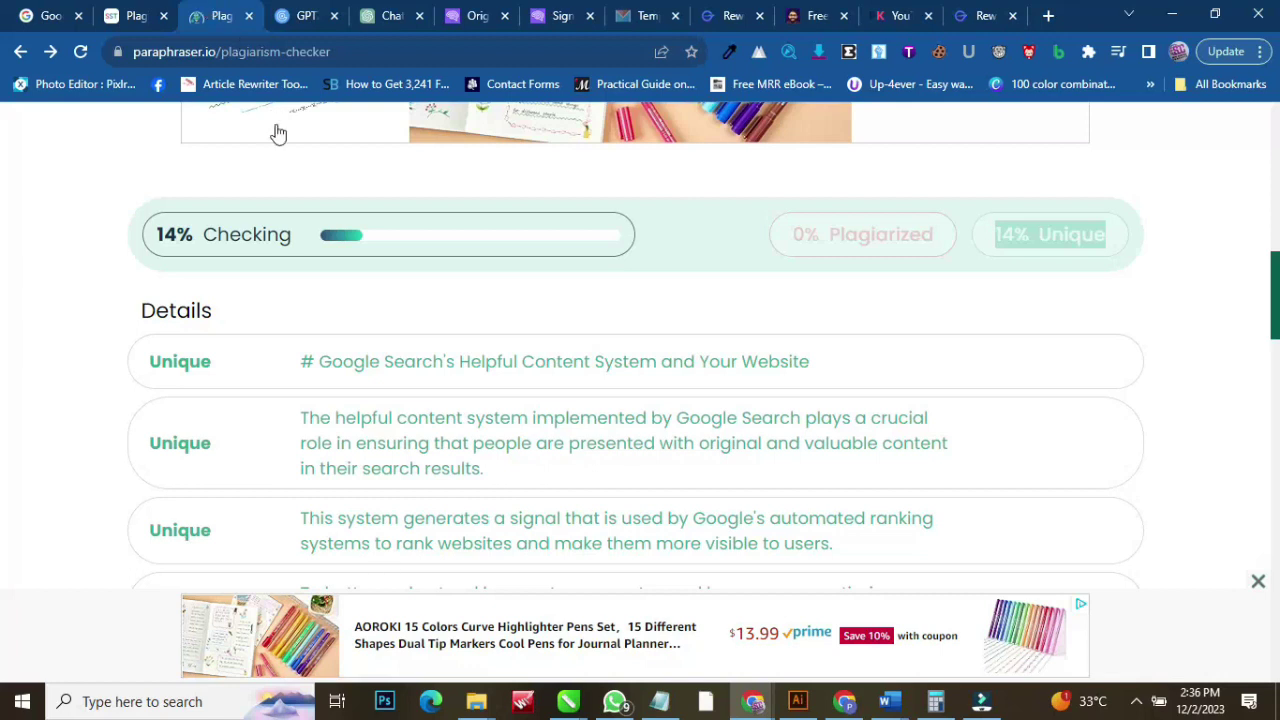
{"action": "left_click", "coordinate": [112, 14]}
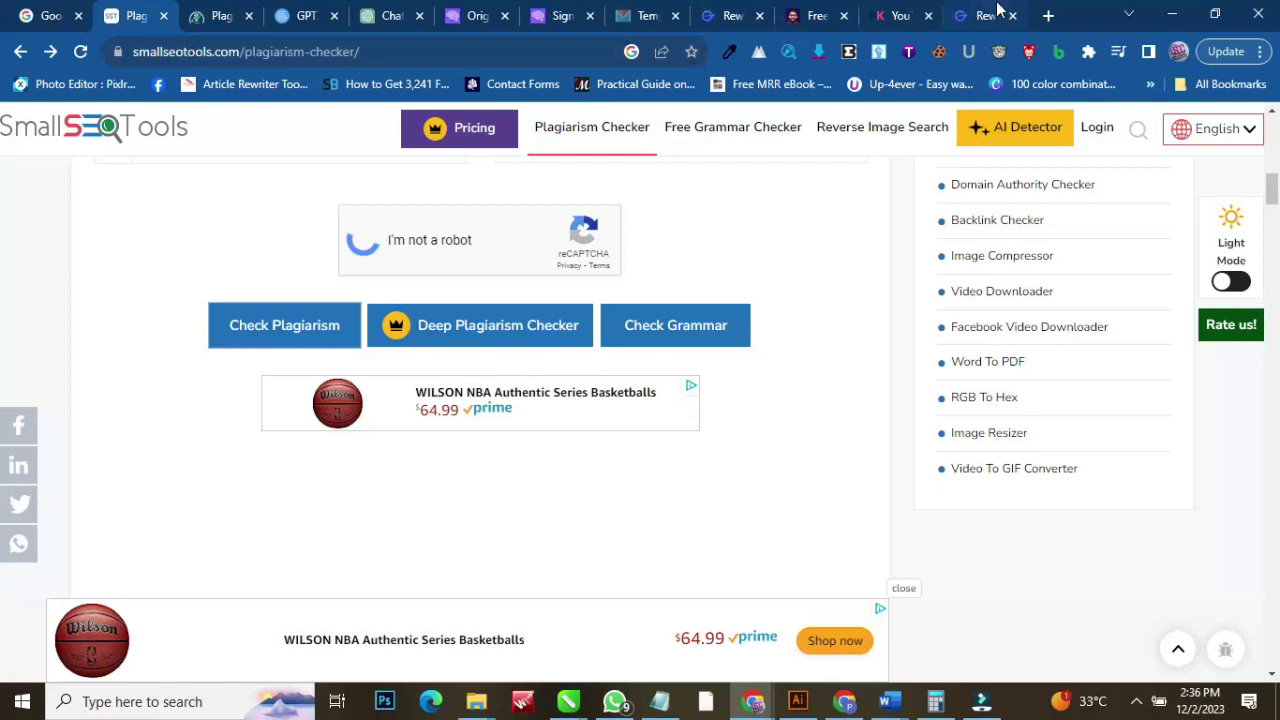
{"action": "left_click", "coordinate": [240, 12]}
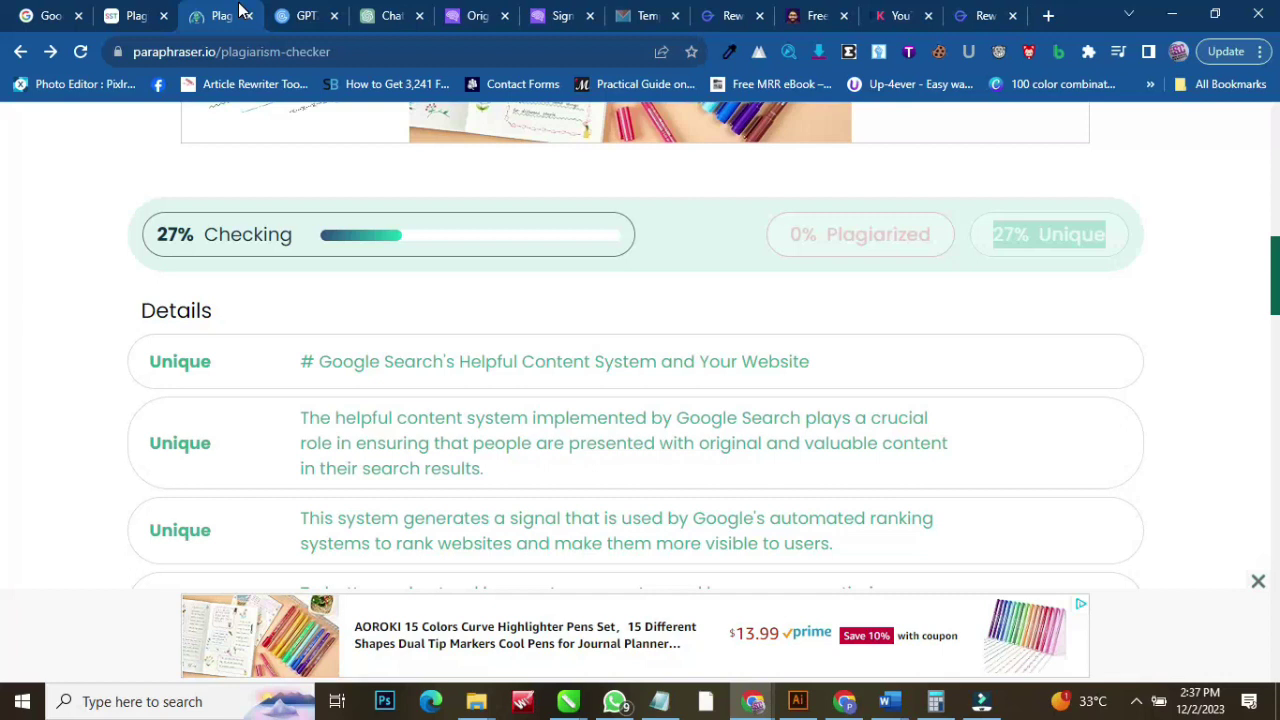
Try to run the plagiarism check in SmallSEOTools, then look at the check progress in Paraphraser
{"action": "left_click", "coordinate": [132, 16]}
{"action": "left_click", "coordinate": [251, 330]}
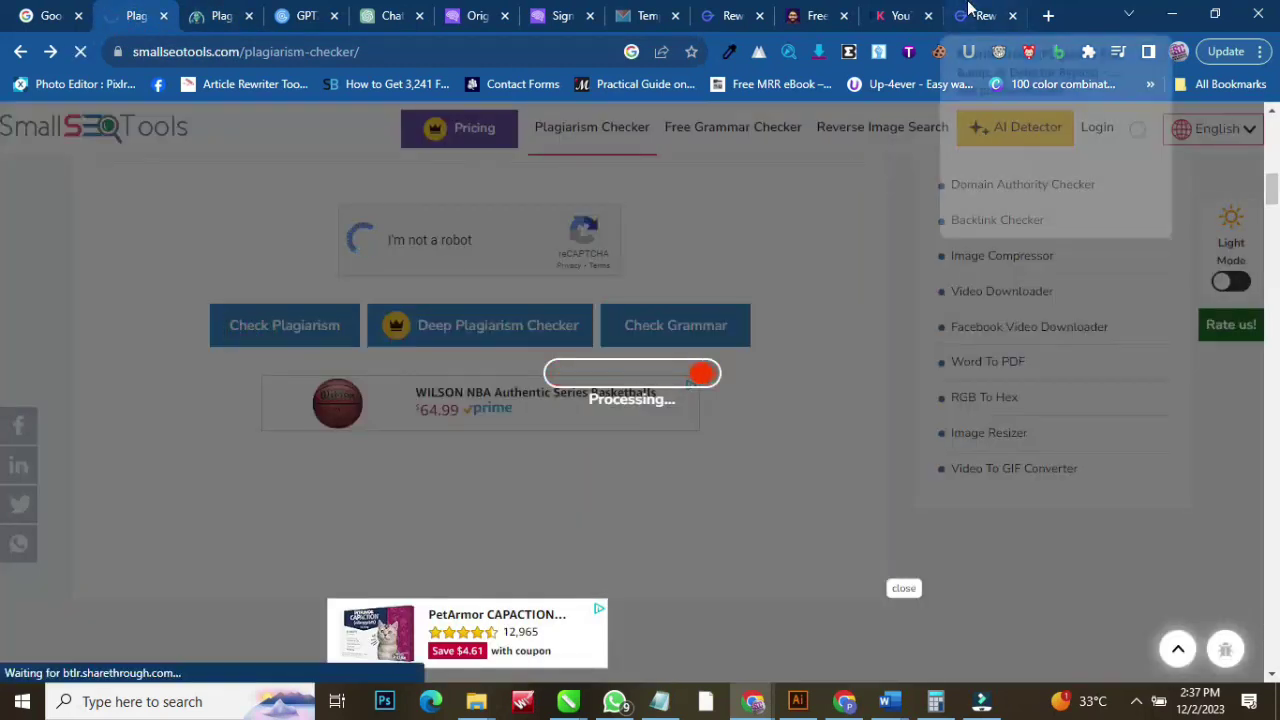
{"action": "left_click", "coordinate": [212, 12]}
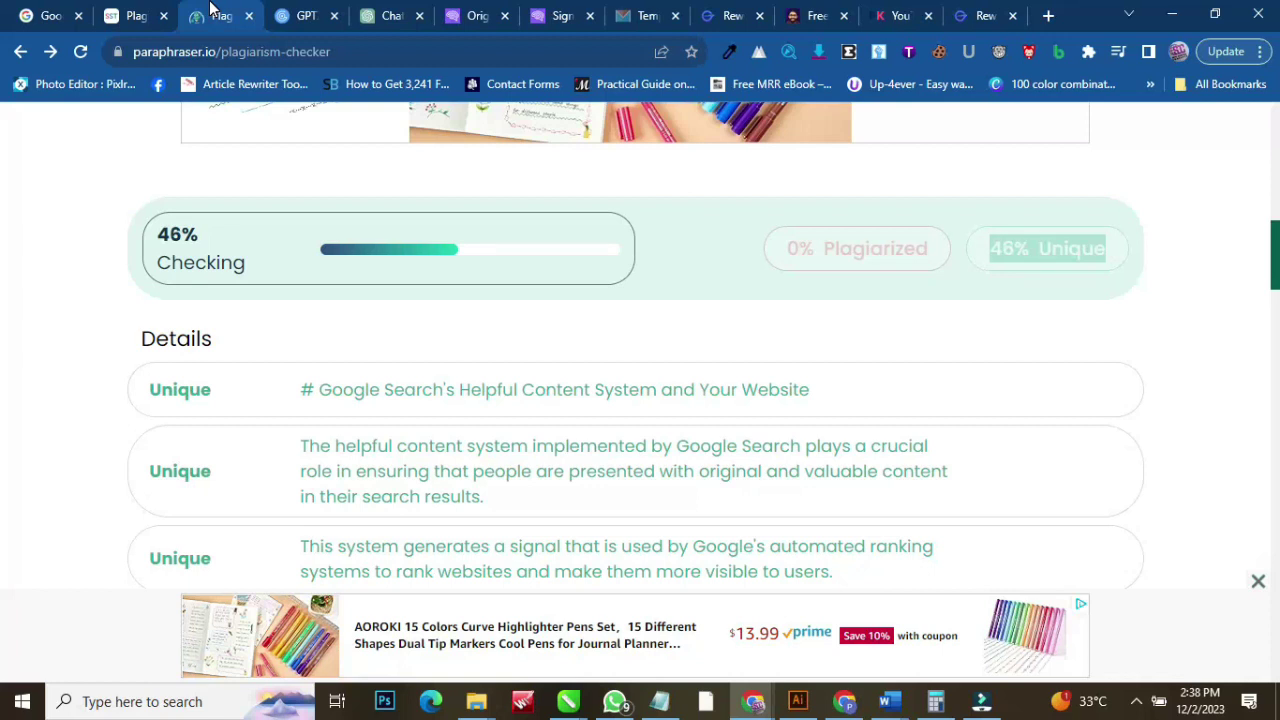
Retry the robot verification for the article in SmallSEOTools, looking in on the Paraphraser check meanwhile
{"action": "left_click", "coordinate": [120, 12]}
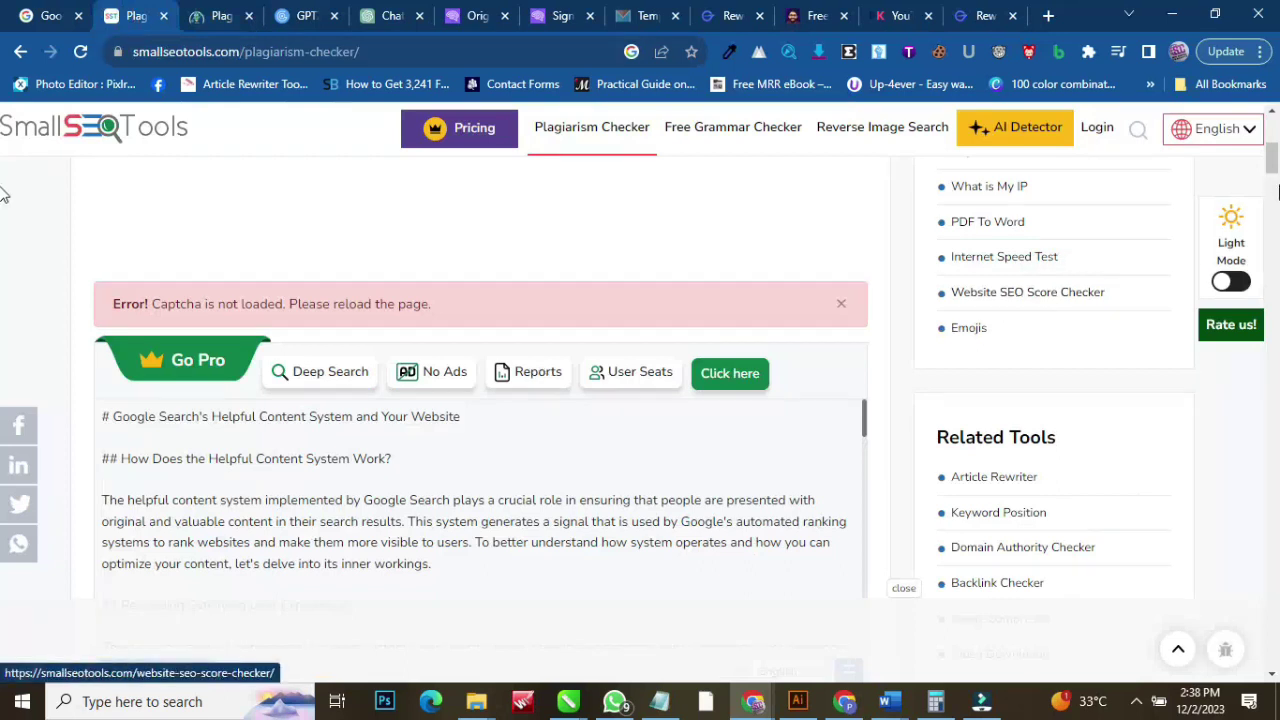
{"action": "scroll", "coordinate": [5, 190], "scroll_direction": "down", "scroll_amount": 5}
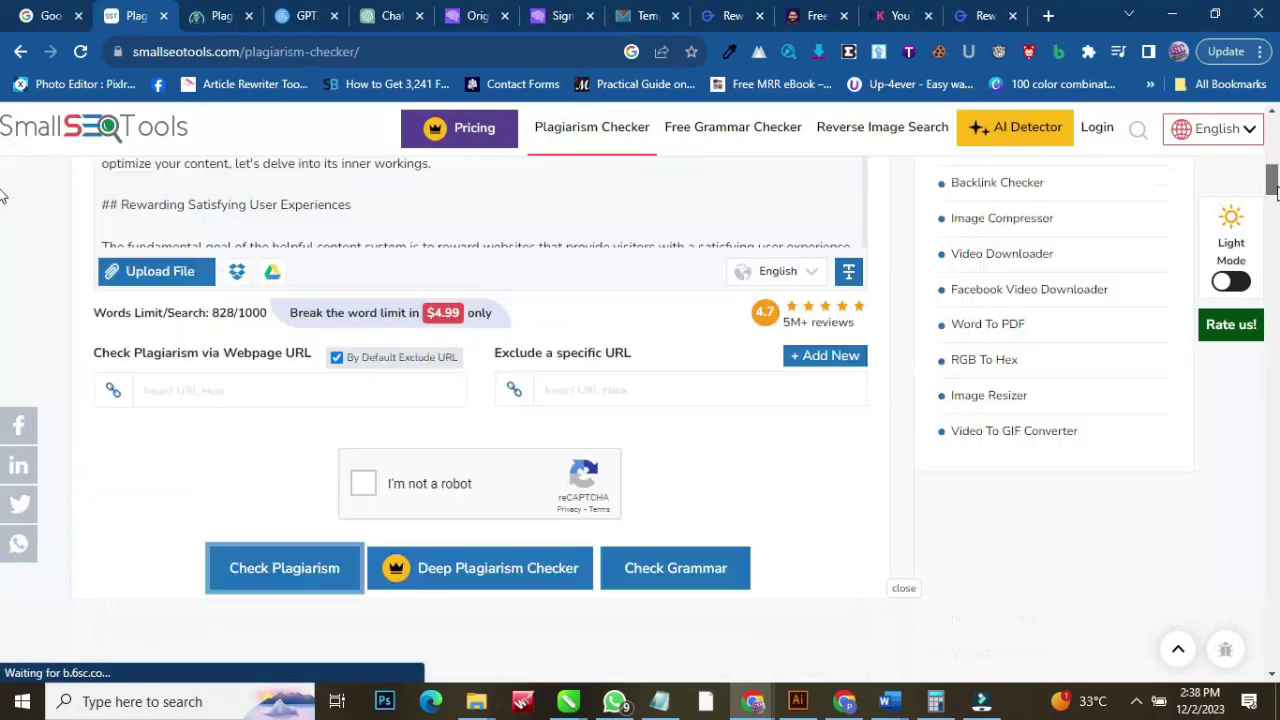
{"action": "left_click", "coordinate": [370, 450]}
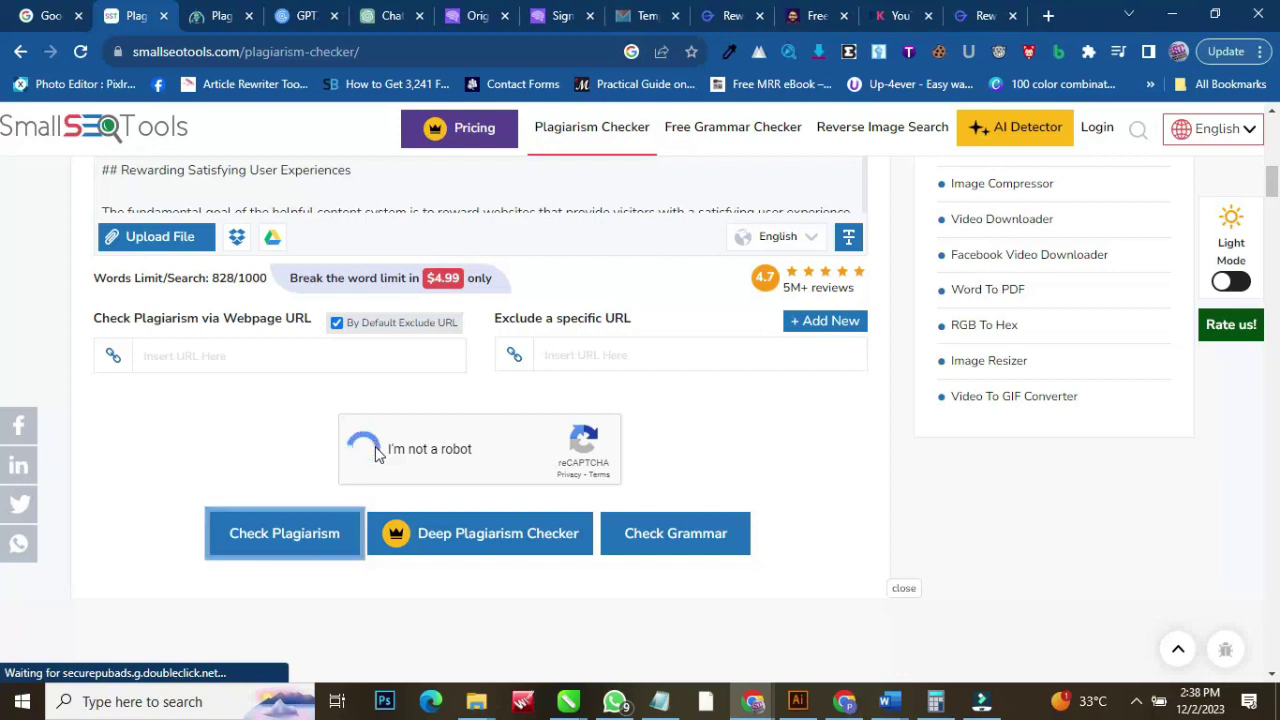
{"action": "left_click", "coordinate": [201, 11]}
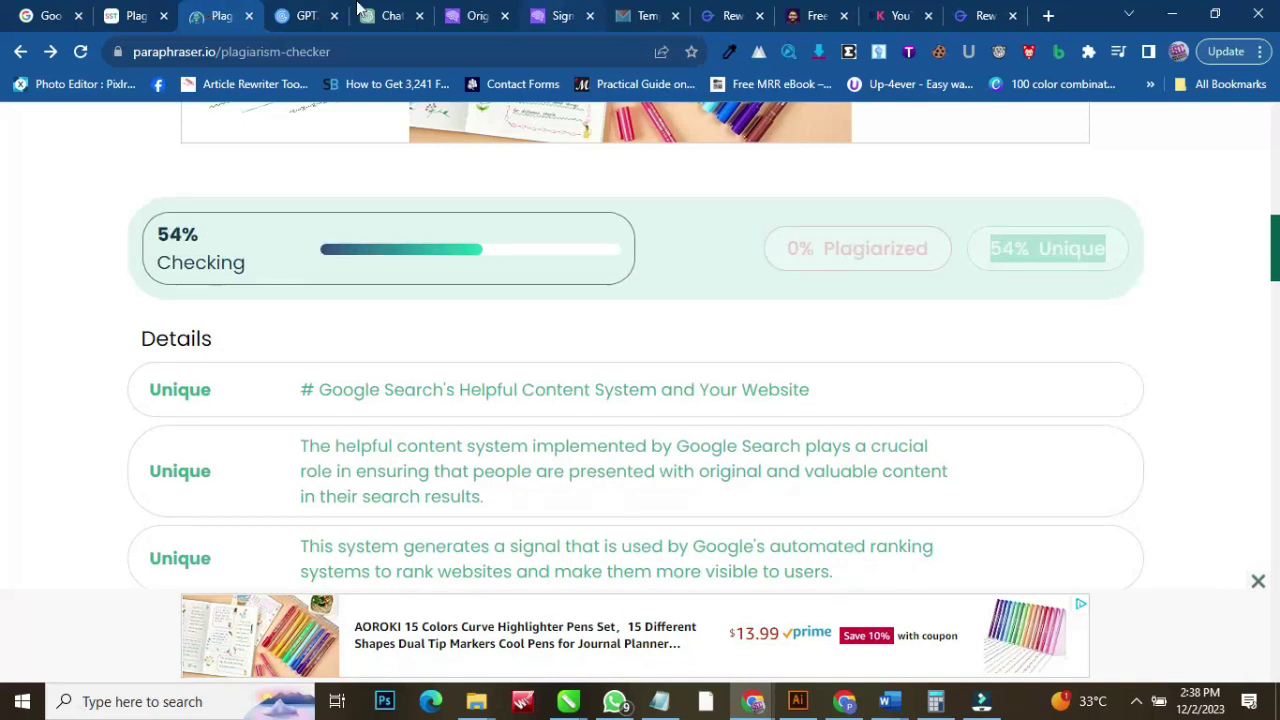
{"action": "left_click", "coordinate": [150, 10]}
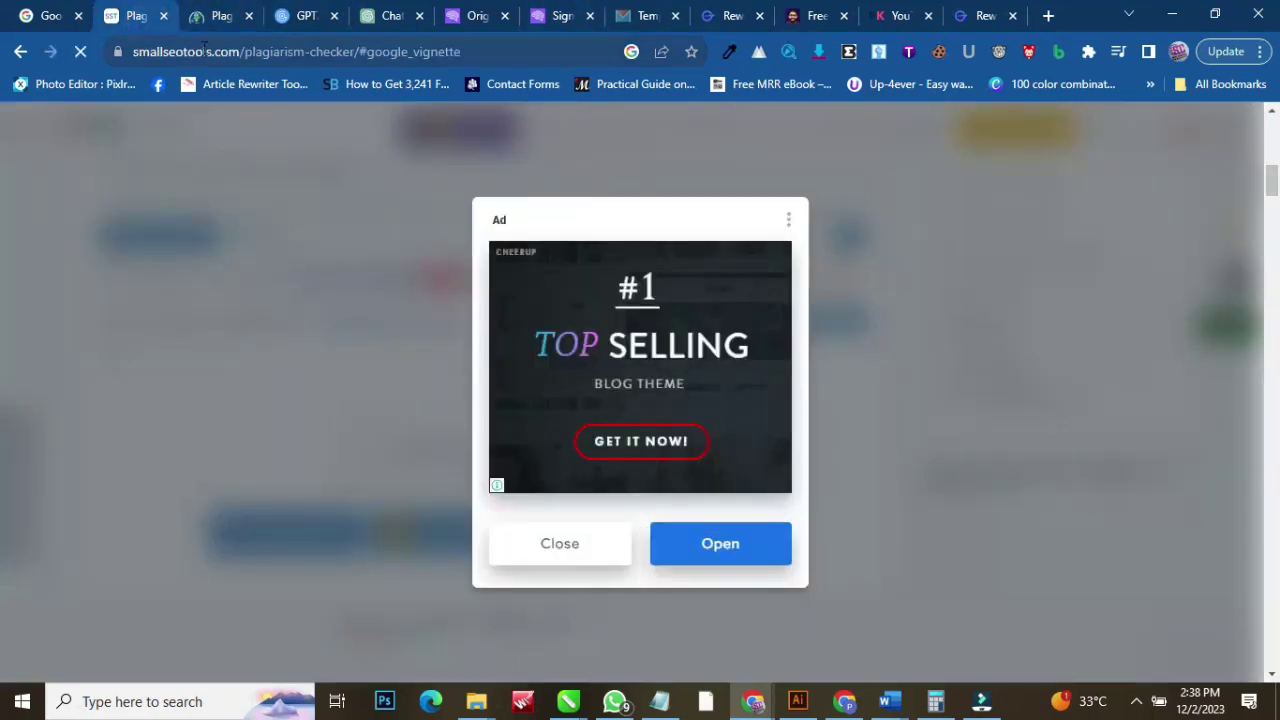
Search Google for "plagiarism checker free" in place of the SmallSEOTools page, and return to the running check in Paraphraser
{"action": "left_click", "coordinate": [203, 52]}
{"action": "type", "text": "p"}
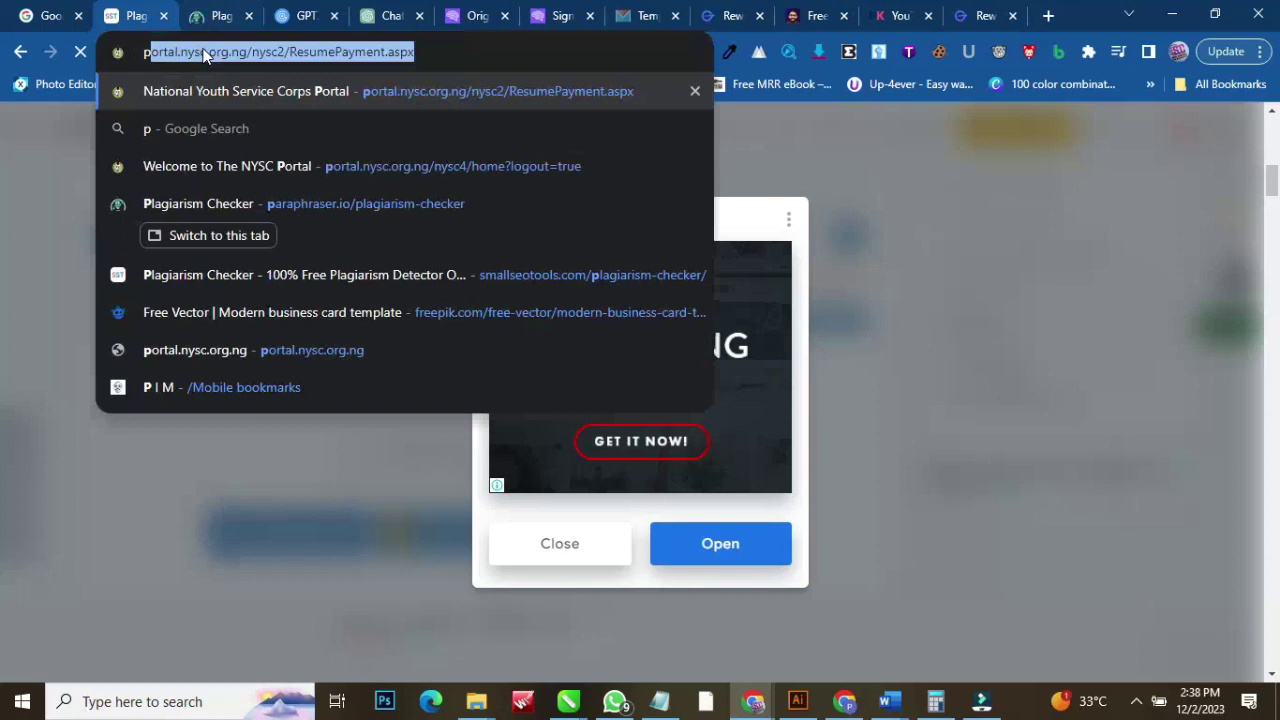
{"action": "type", "text": "la"}
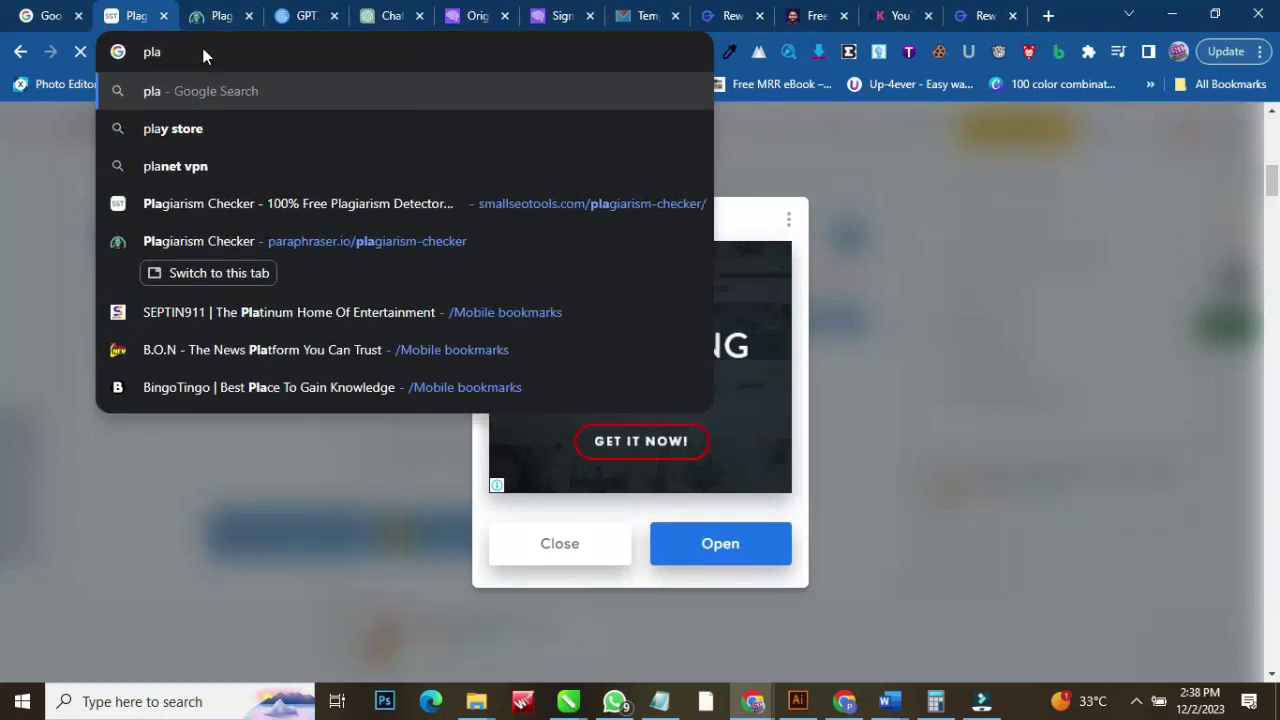
{"action": "type", "text": "g"}
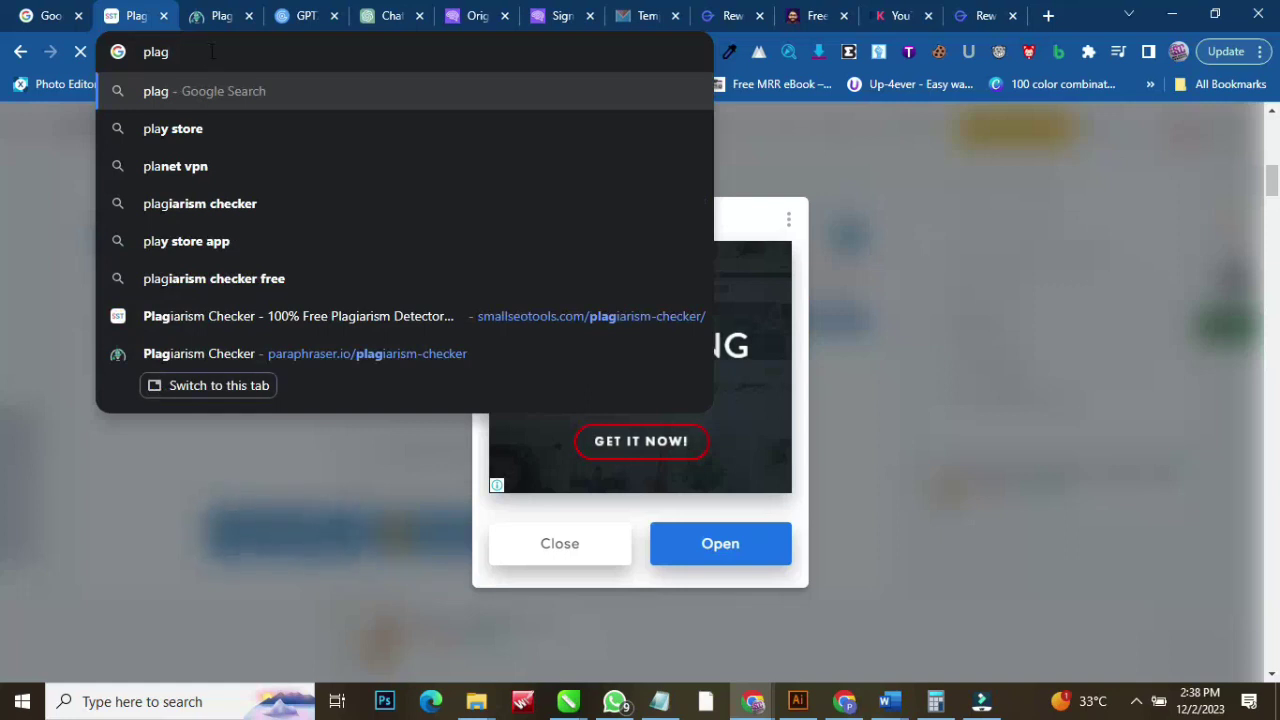
{"action": "left_click", "coordinate": [259, 266]}
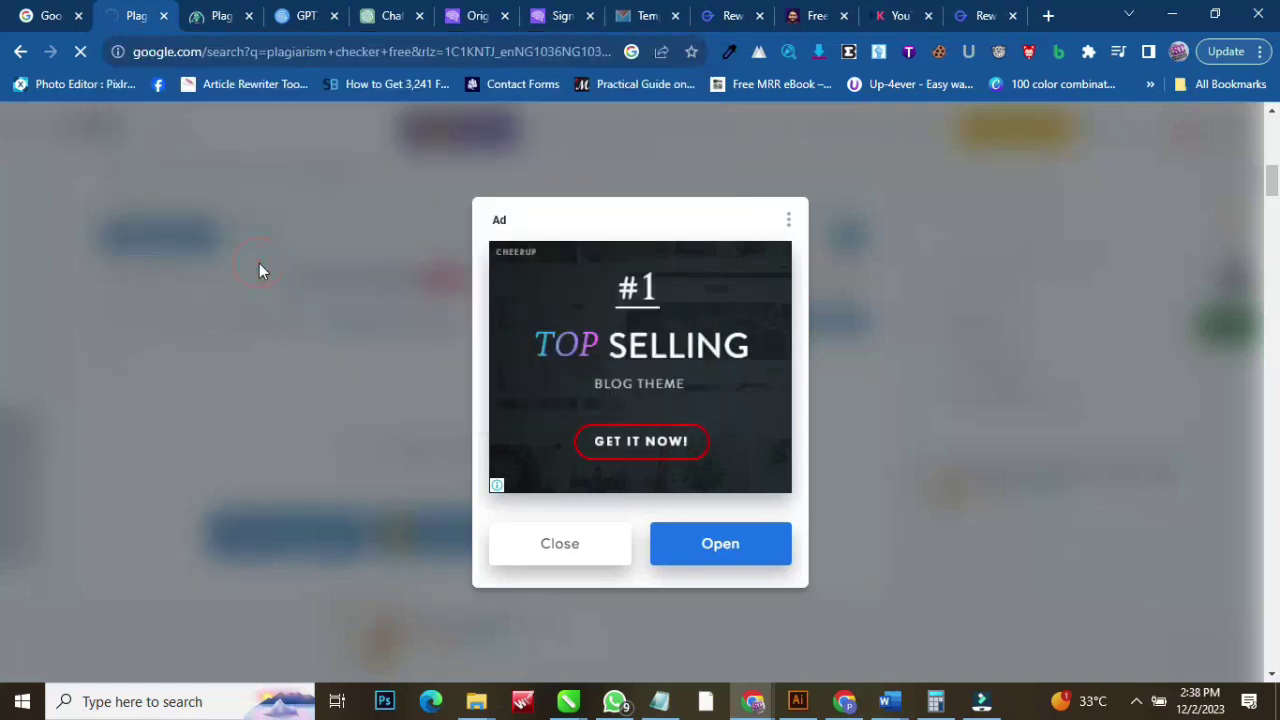
{"action": "left_click", "coordinate": [234, 14]}
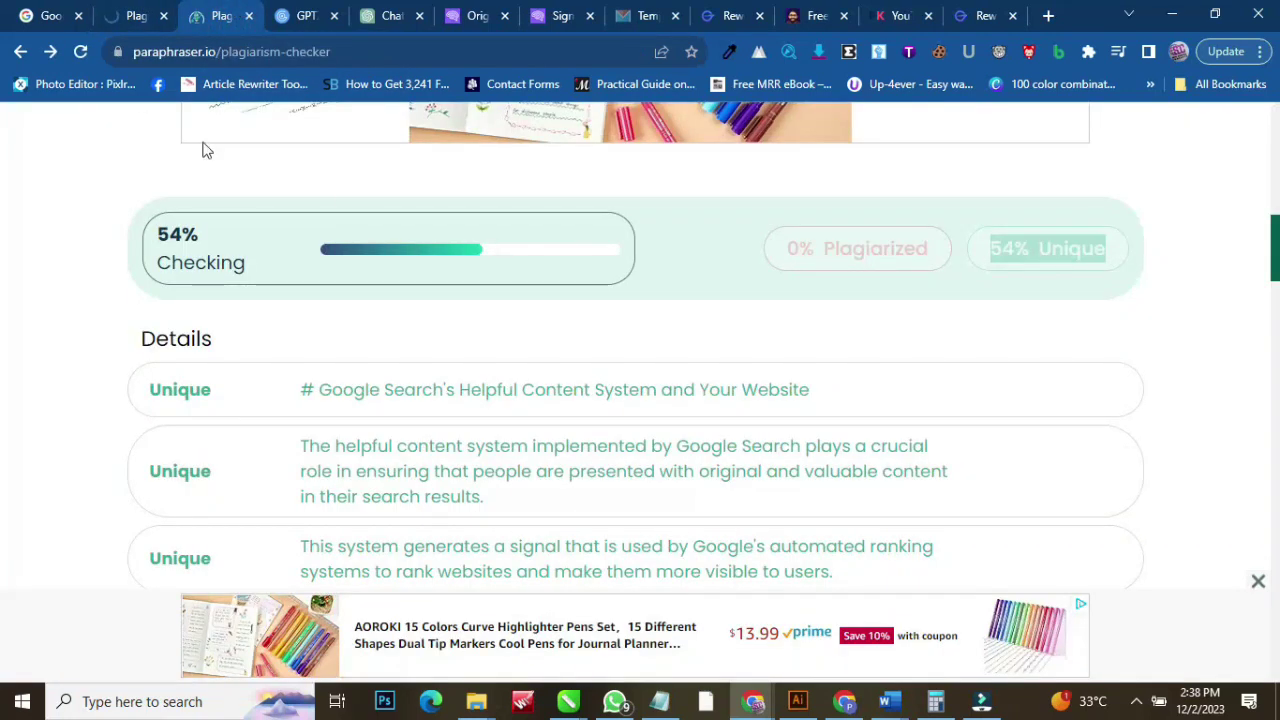
Close the ad in SmallSEOTools, complete the robot verification, and try to run the plagiarism check on the article
{"action": "left_click", "coordinate": [116, 14]}
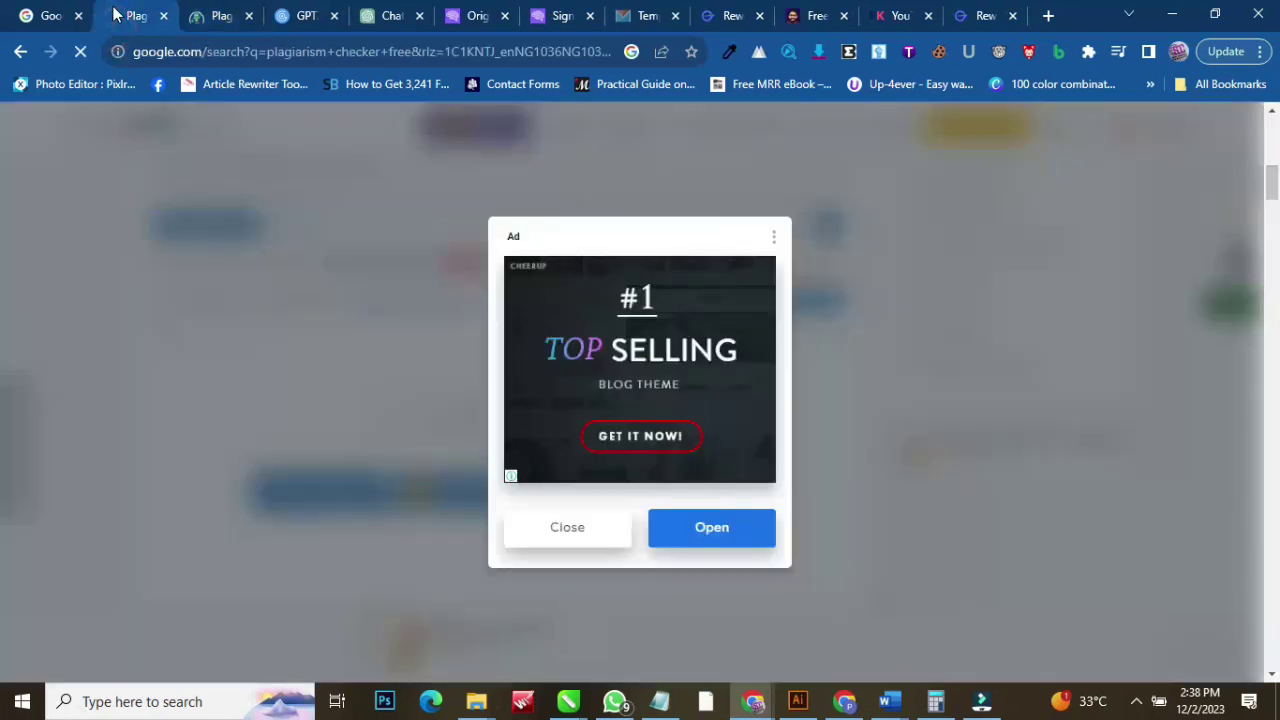
{"action": "left_click", "coordinate": [578, 530]}
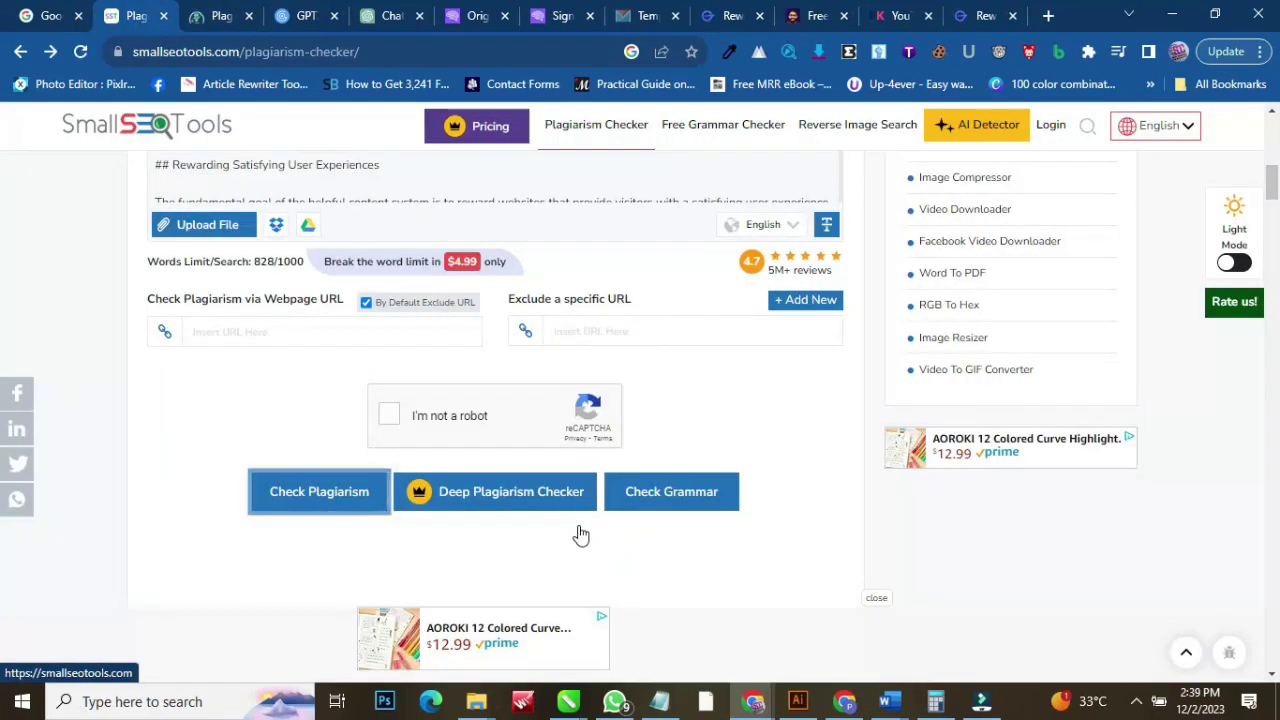
{"action": "left_click", "coordinate": [388, 418]}
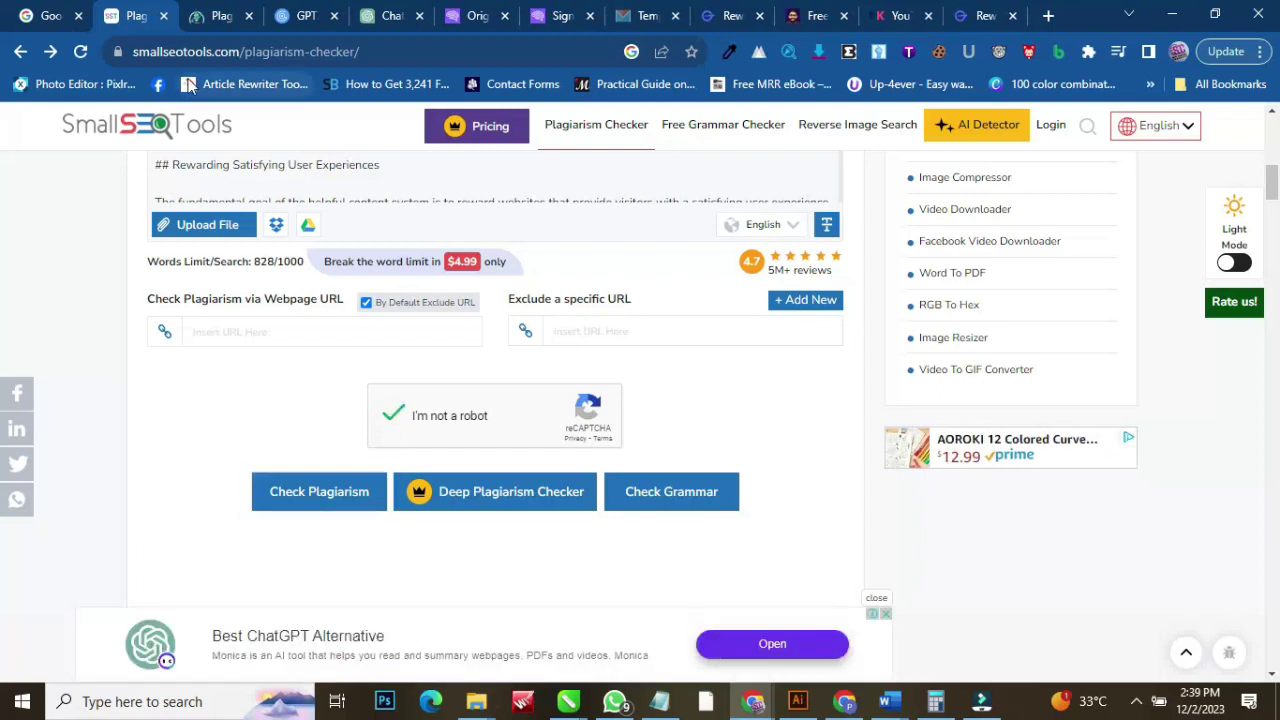
{"action": "left_click", "coordinate": [293, 495]}
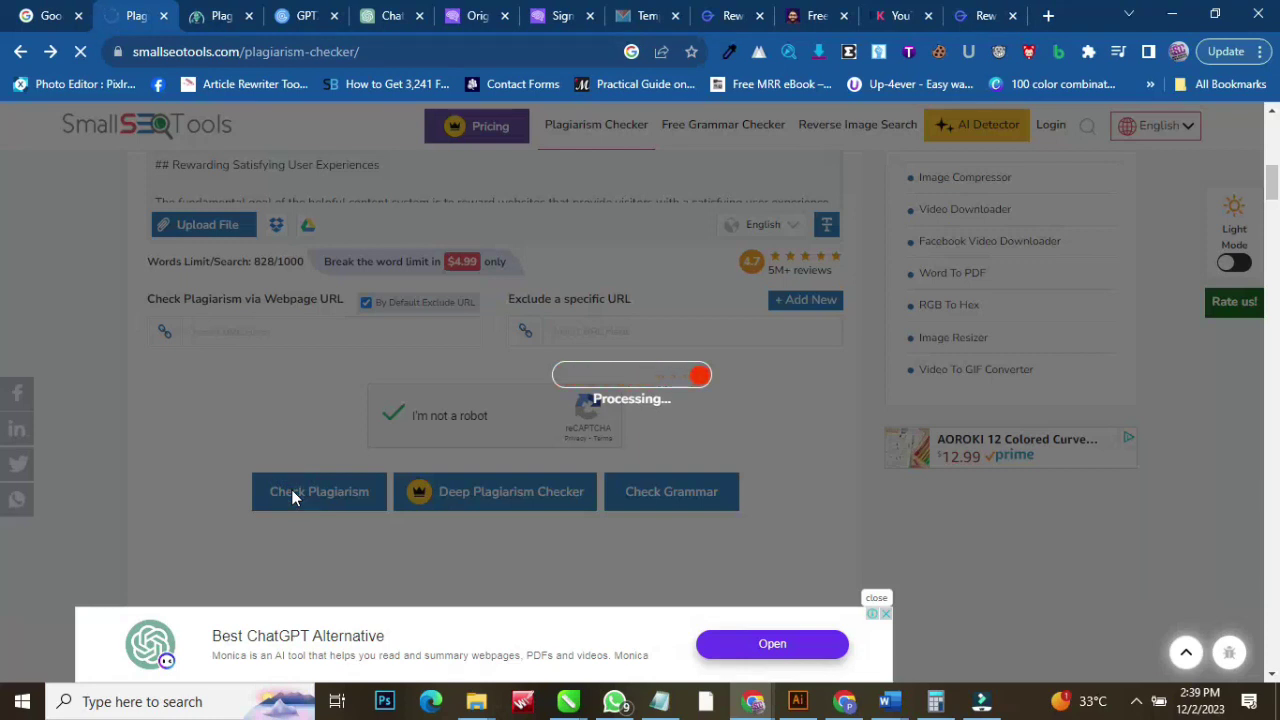
Look at the check progress in Paraphraser and read through the sentence-by-sentence uniqueness details
{"action": "left_click", "coordinate": [210, 20]}
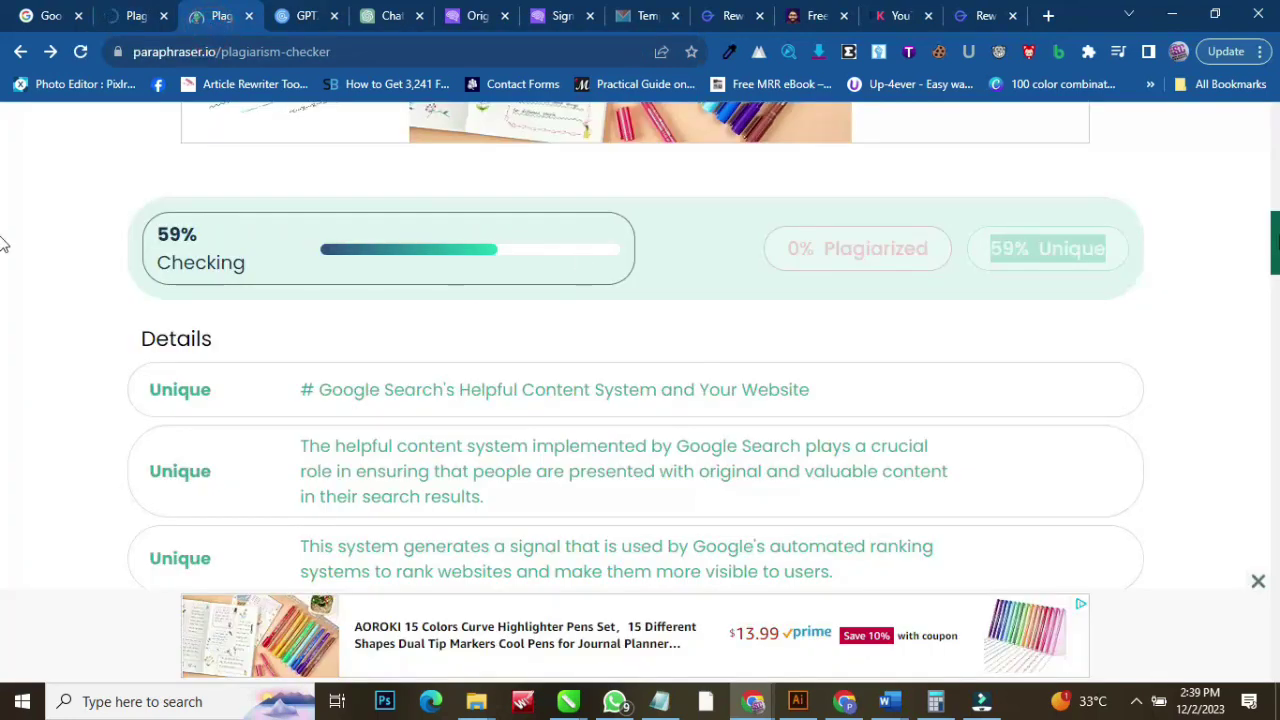
{"action": "scroll", "coordinate": [3, 248], "scroll_direction": "down", "scroll_amount": 4}
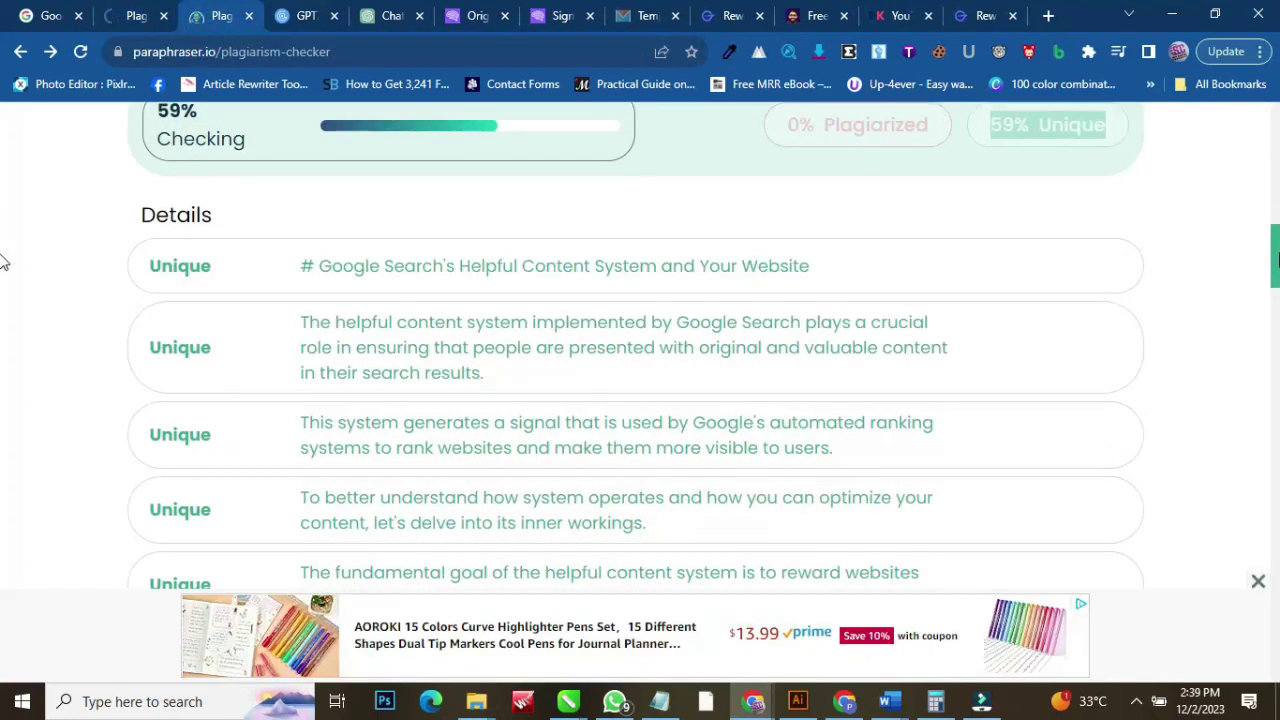
{"action": "scroll", "coordinate": [3, 290], "scroll_direction": "down", "scroll_amount": 8}
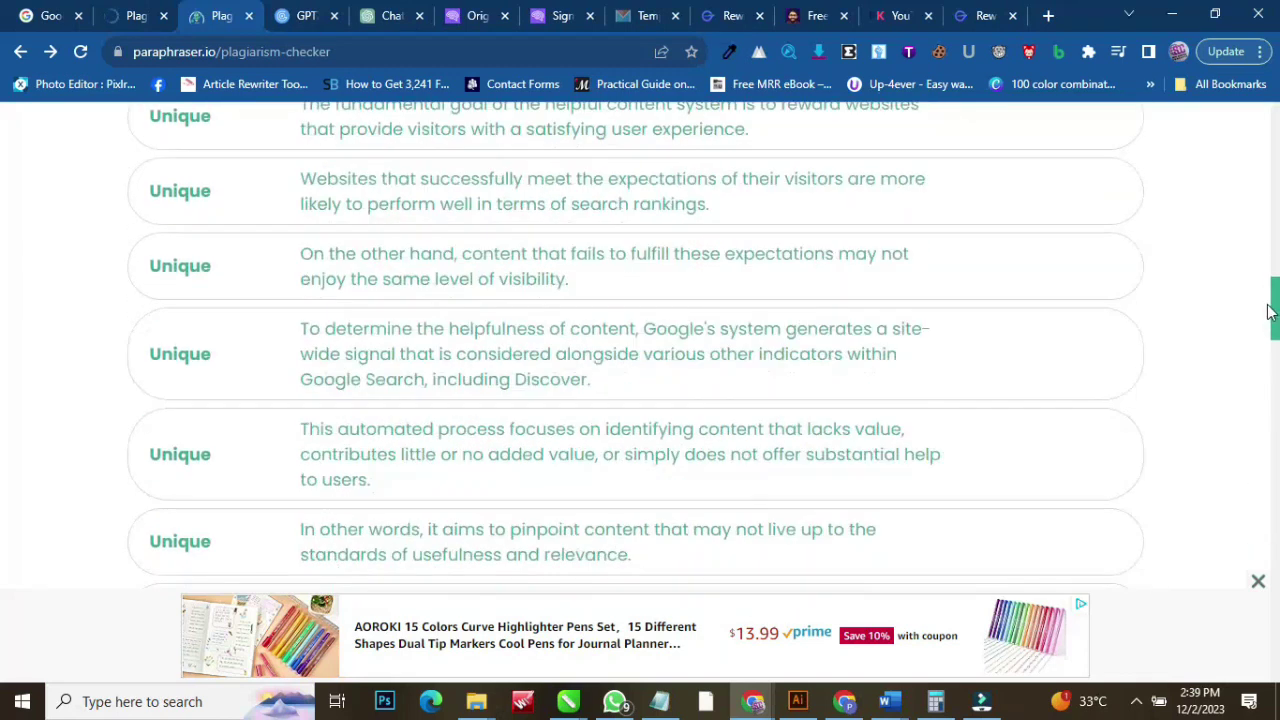
{"action": "left_click_drag", "start_coordinate": [1262, 370], "coordinate": [1268, 297]}
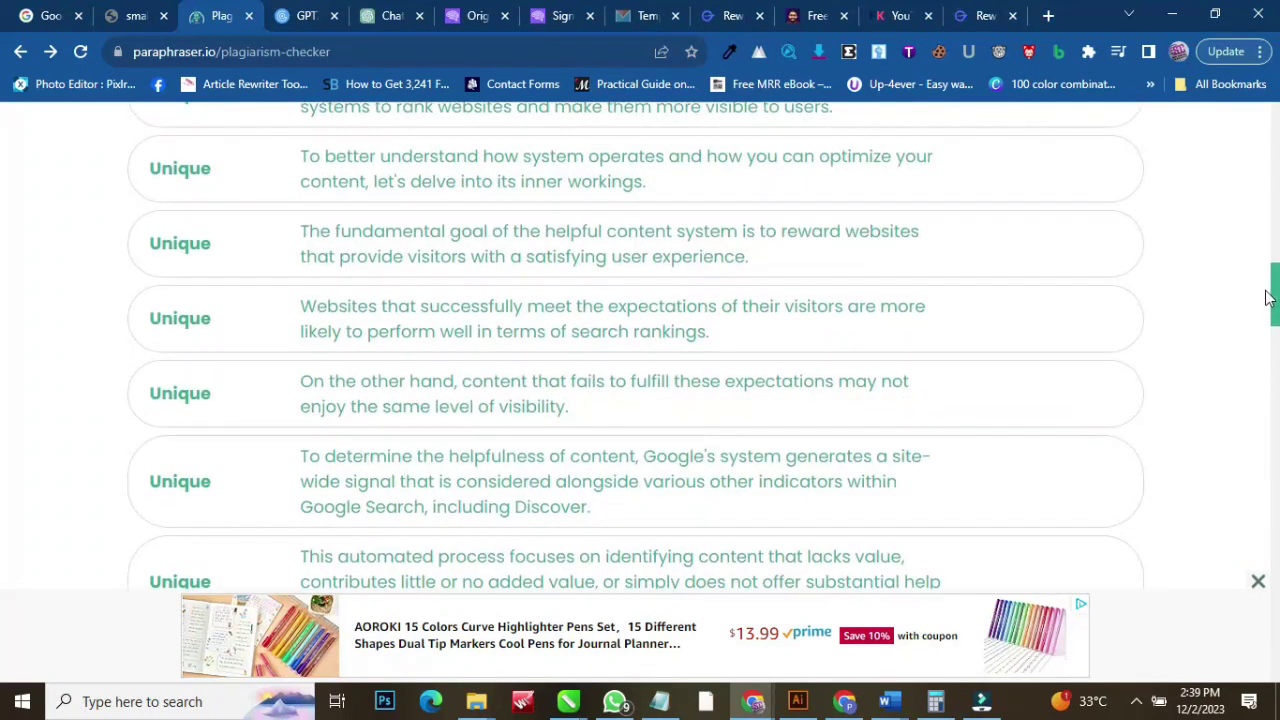
Reload the SmallSEOTools plagiarism checker page, and look at the check progress in Paraphraser meanwhile
{"action": "left_click", "coordinate": [140, 14]}
{"action": "left_click", "coordinate": [272, 51]}
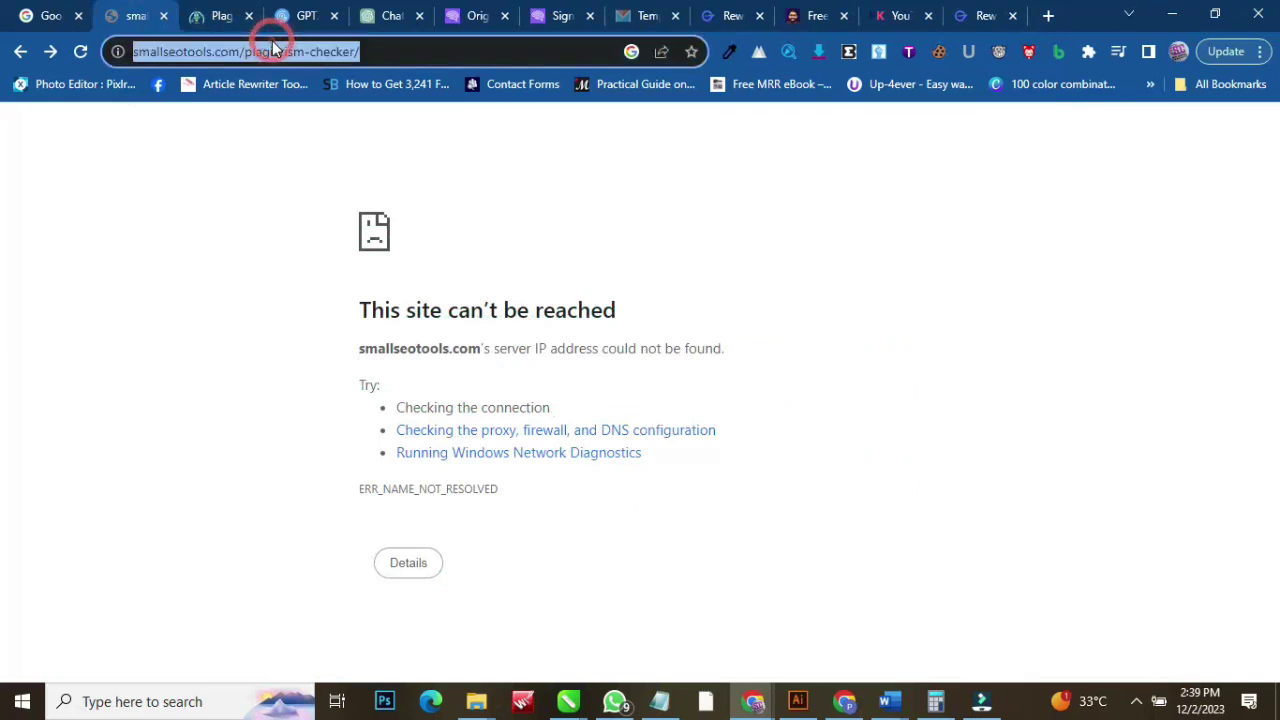
{"action": "key", "text": "Return"}
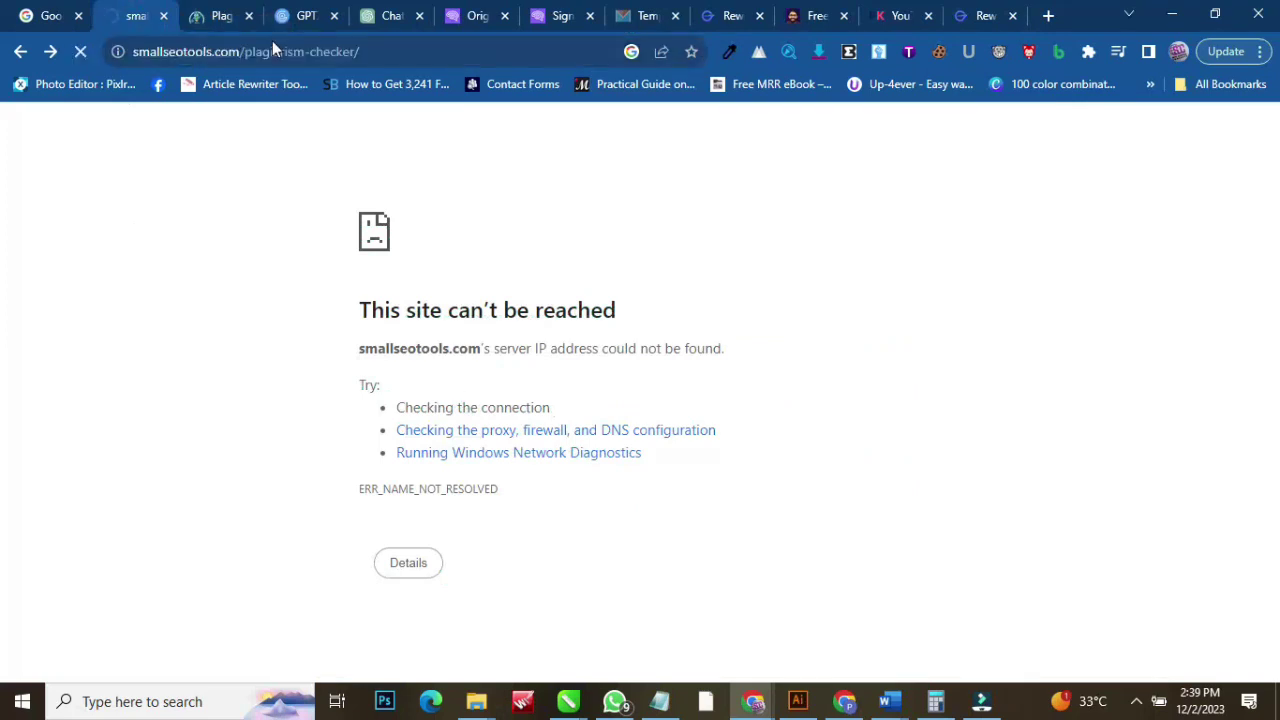
{"action": "left_click", "coordinate": [222, 12]}
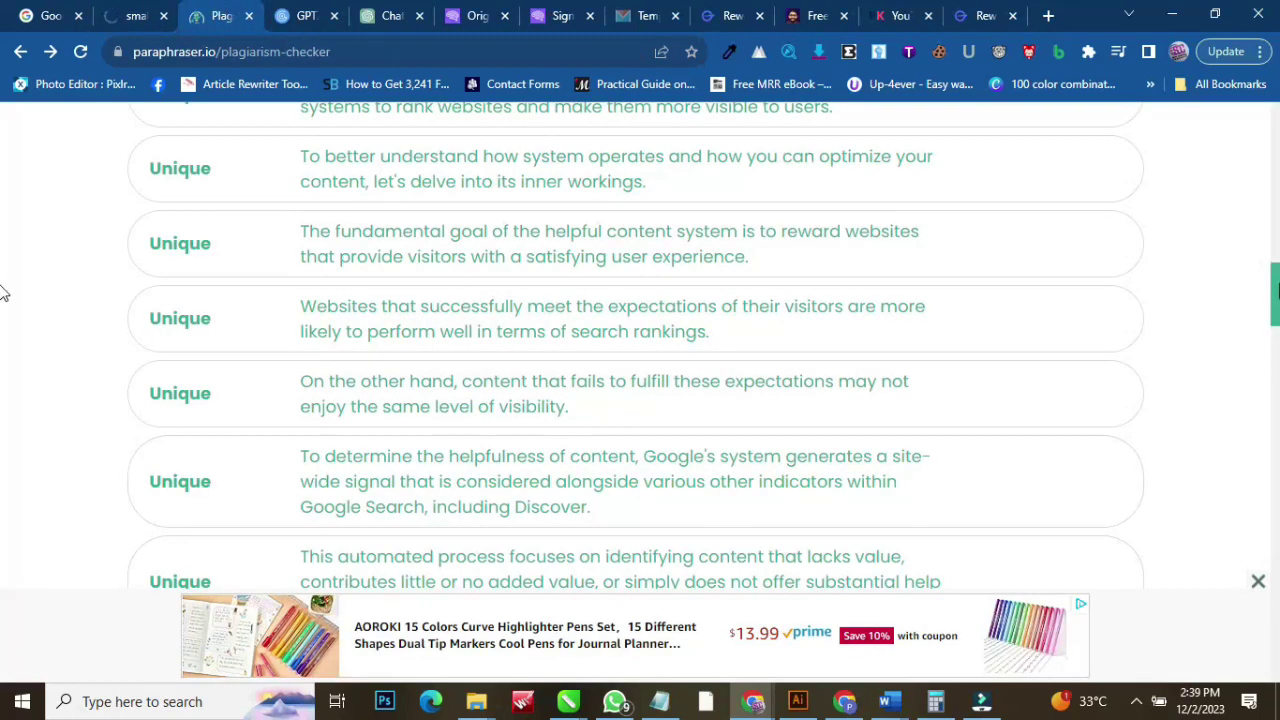
{"action": "left_click_drag", "start_coordinate": [1270, 283], "coordinate": [1268, 229]}
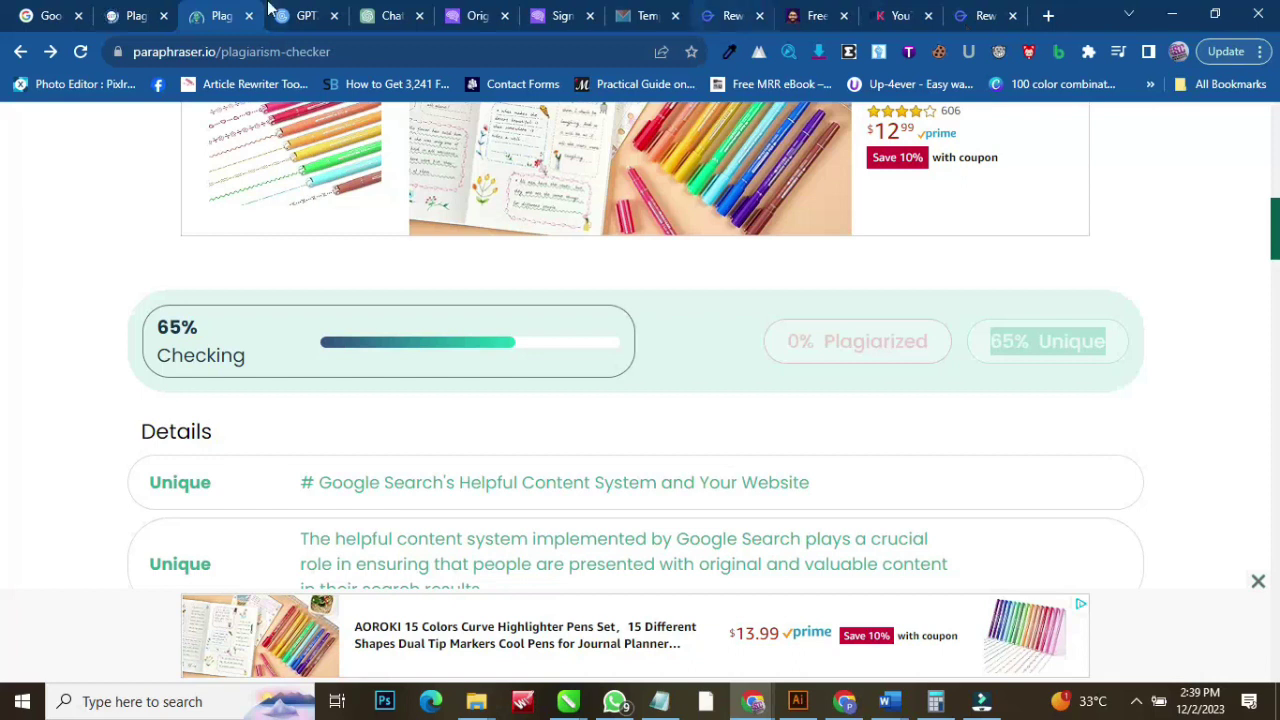
Paste the rewritten article into the SmallSEOTools plagiarism checker, complete the robot verification, and start the plagiarism check
{"action": "left_click", "coordinate": [122, 10]}
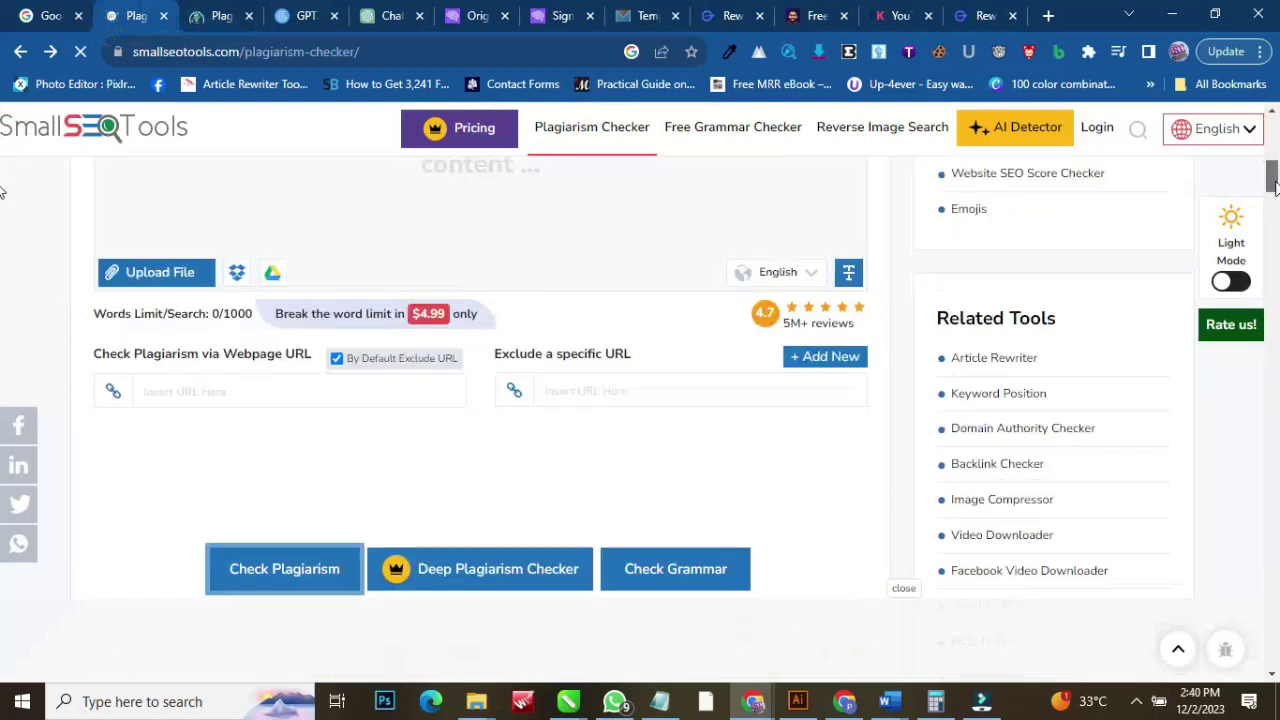
{"action": "left_click", "coordinate": [563, 251]}
{"action": "right_click", "coordinate": [563, 251]}
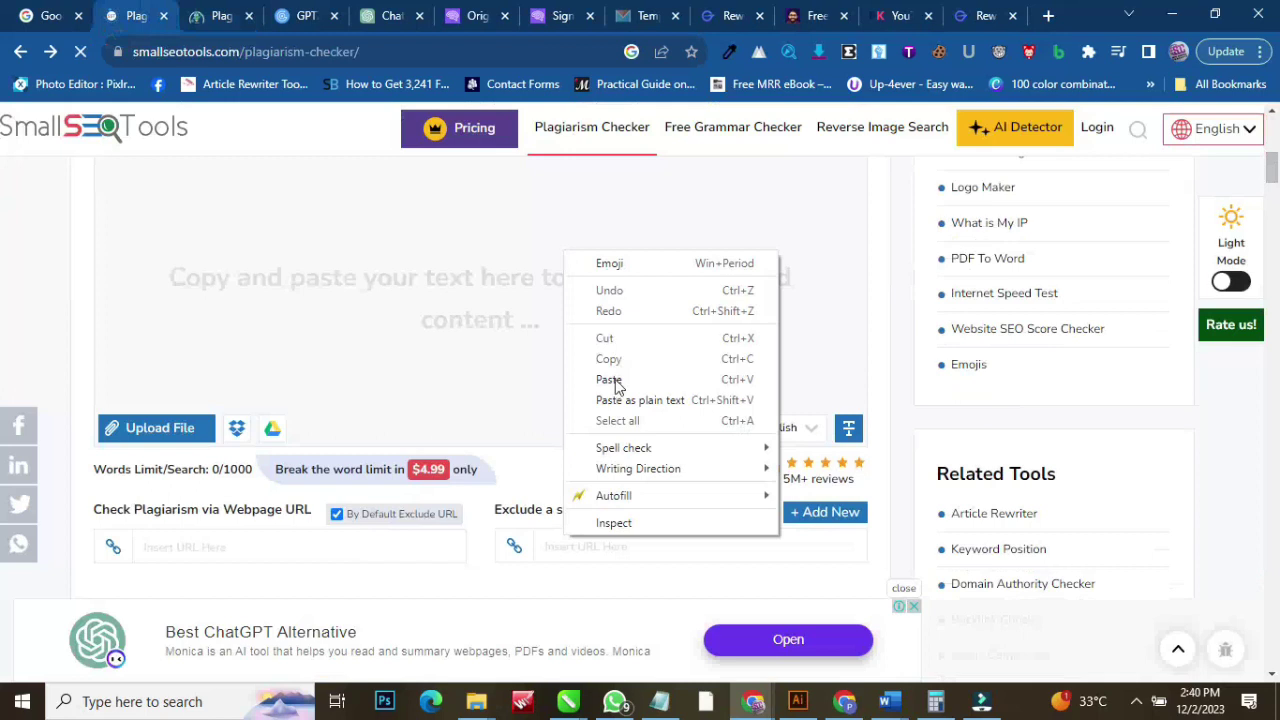
{"action": "left_click", "coordinate": [611, 378]}
{"action": "scroll", "coordinate": [578, 150], "scroll_direction": "down", "scroll_amount": 4}
{"action": "left_click", "coordinate": [366, 225]}
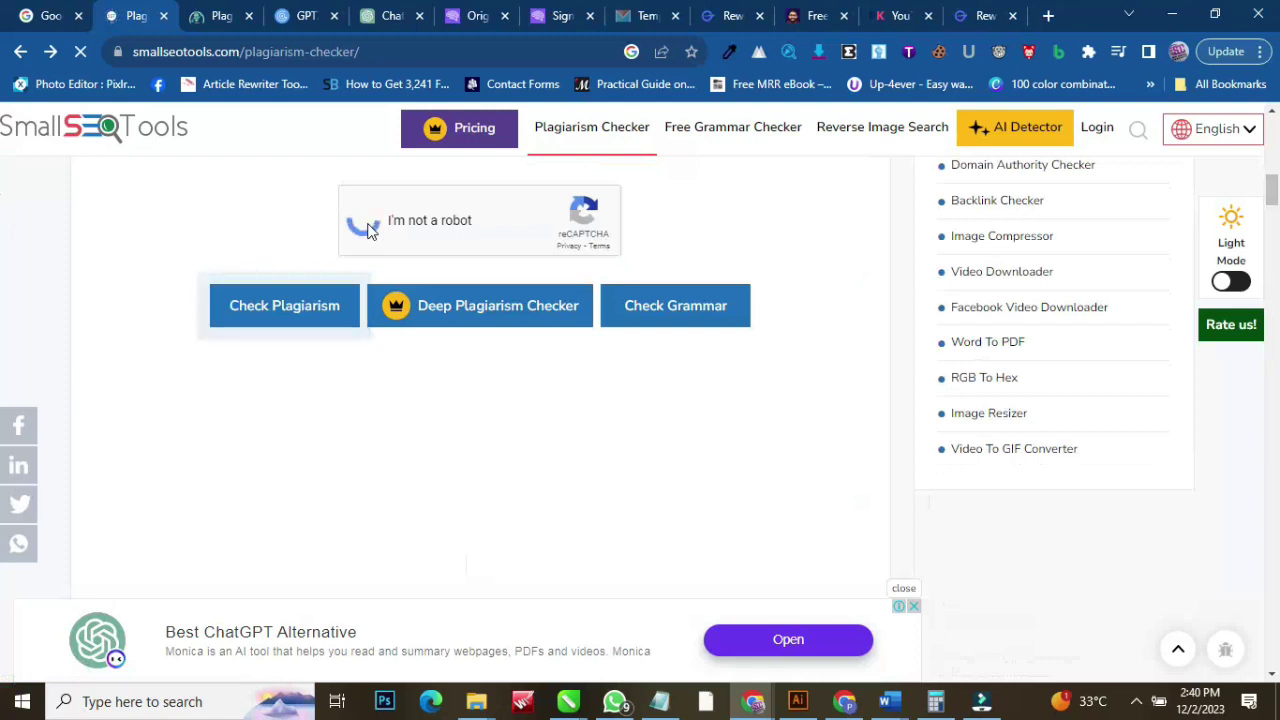
{"action": "left_click", "coordinate": [273, 311]}
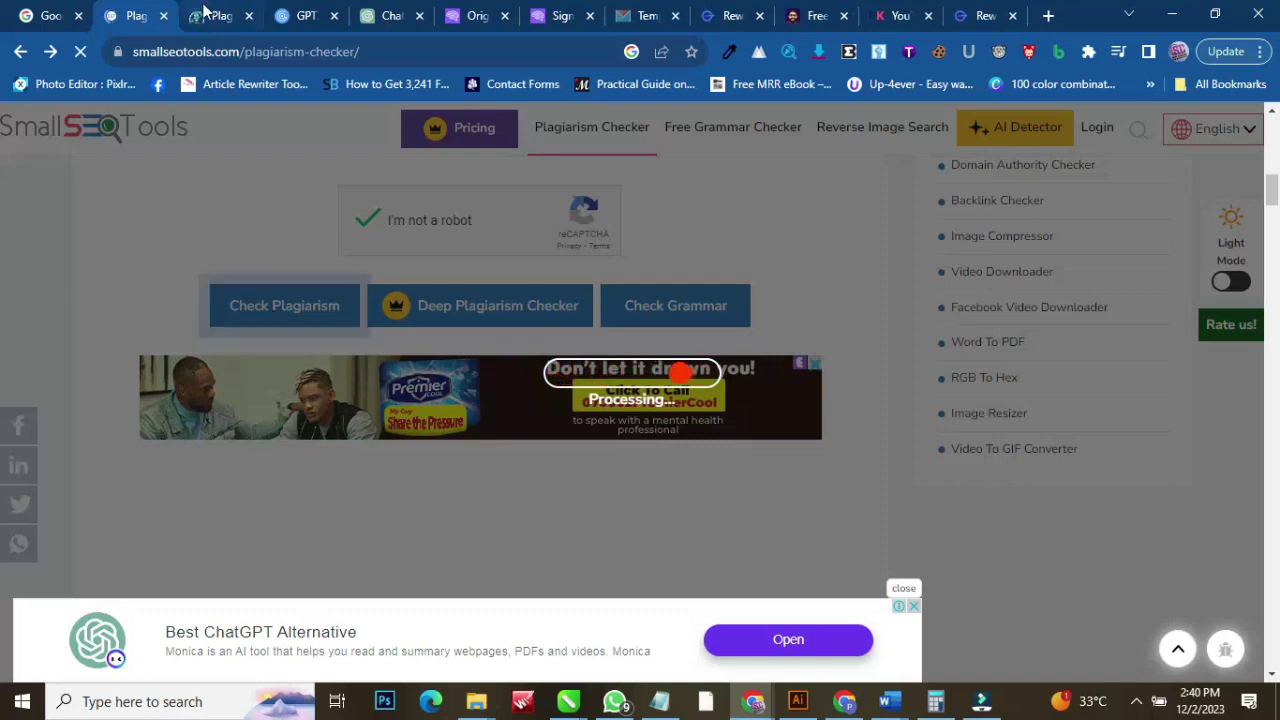
Follow the progress and uniqueness scores of the running checks in both Paraphraser and SmallSEOTools
{"action": "key", "text": "ctrl+Tab"}
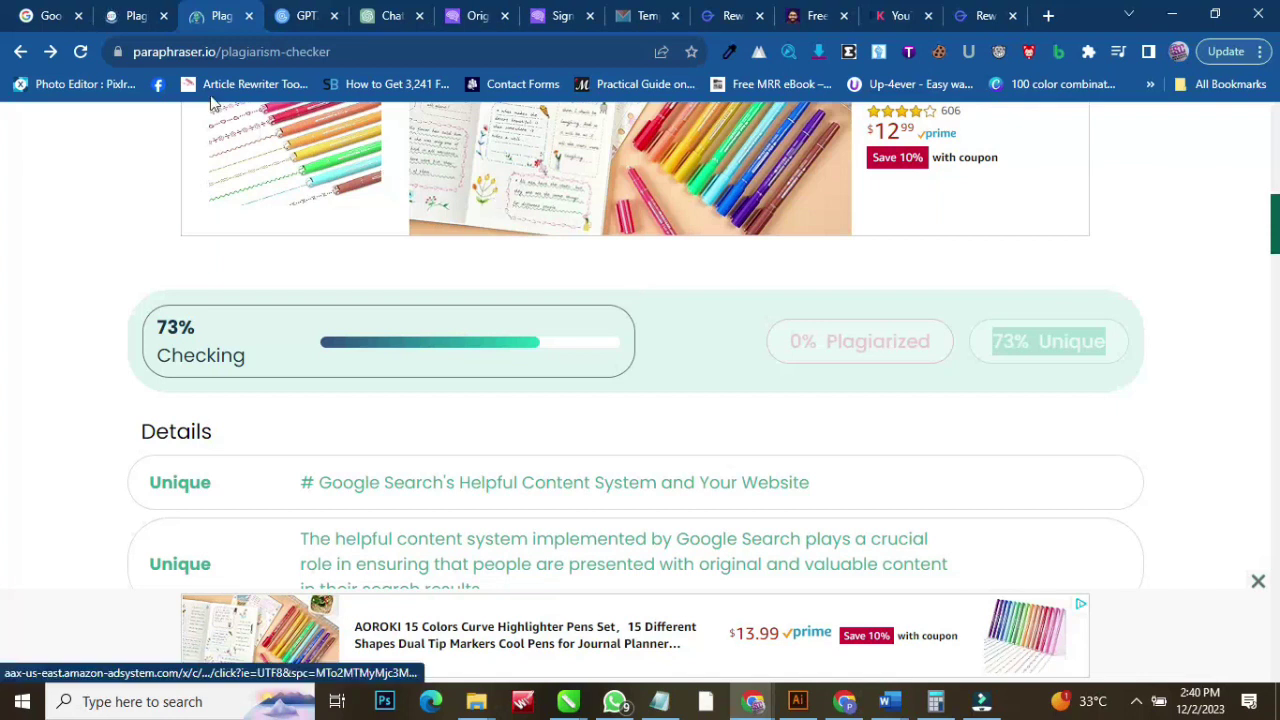
{"action": "left_click", "coordinate": [115, 12]}
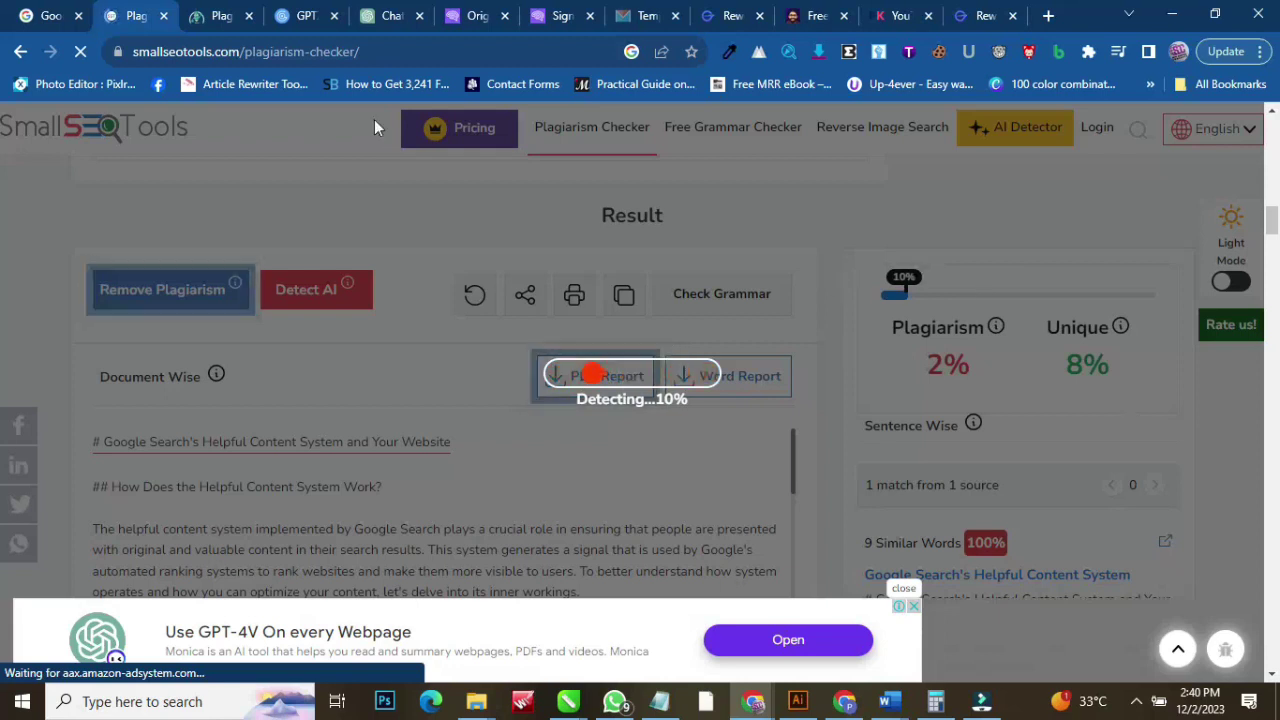
{"action": "left_click", "coordinate": [222, 15]}
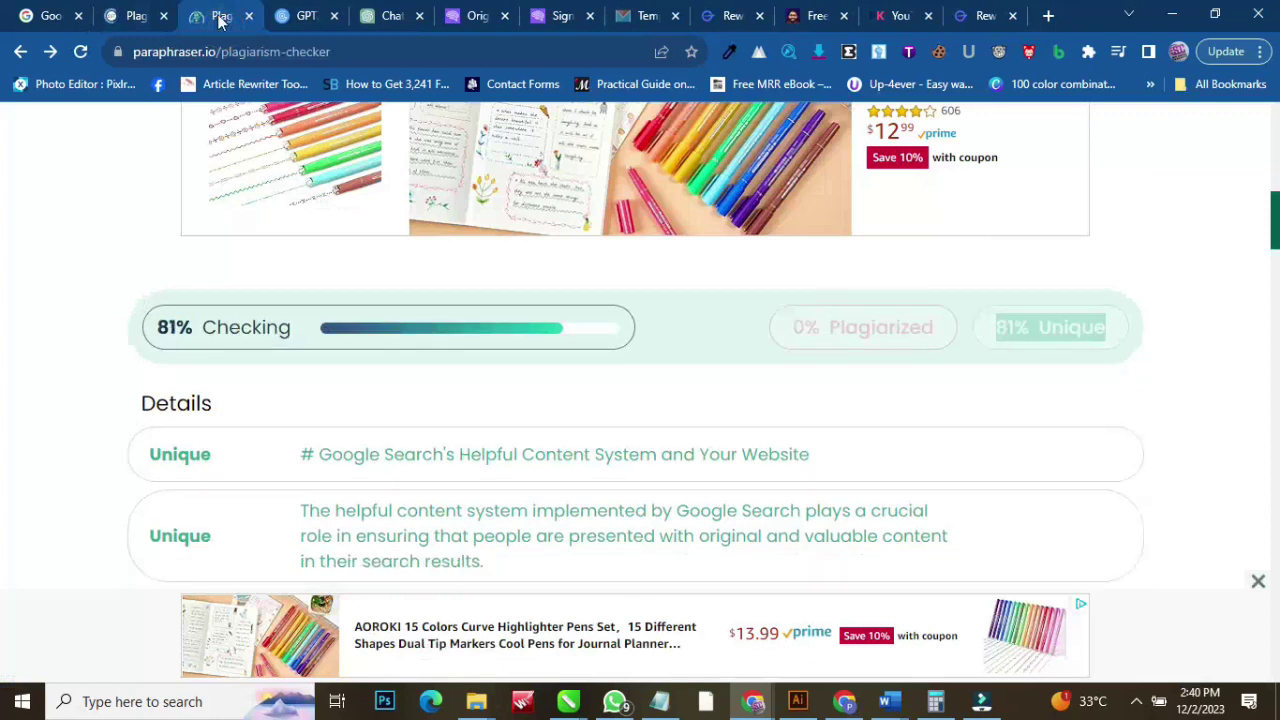
{"action": "left_click", "coordinate": [133, 15]}
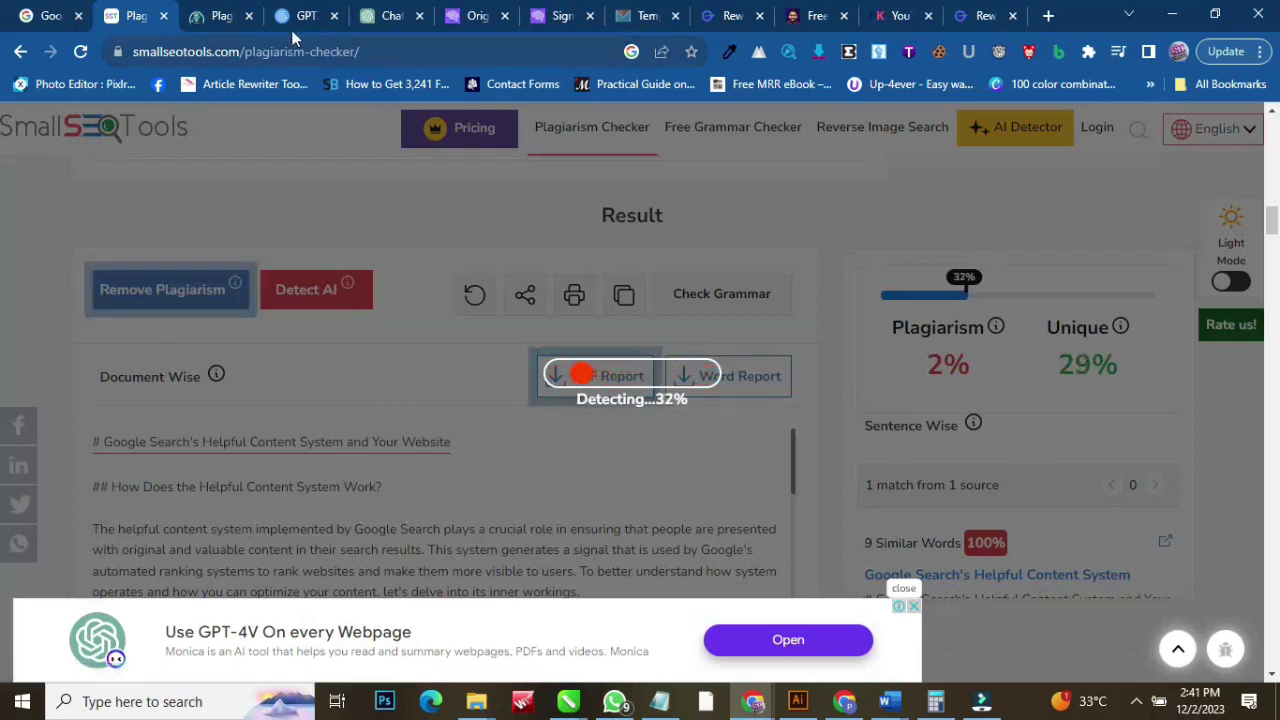
{"action": "left_click", "coordinate": [213, 10]}
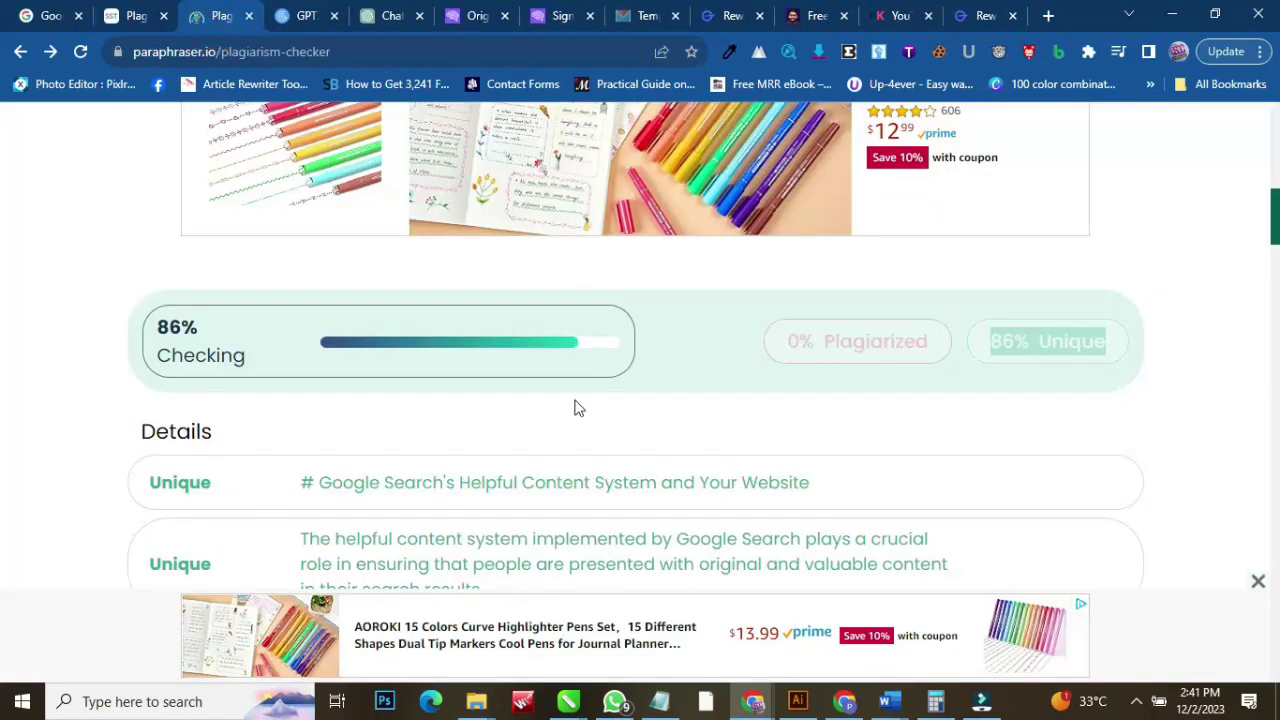
{"action": "left_click", "coordinate": [125, 12]}
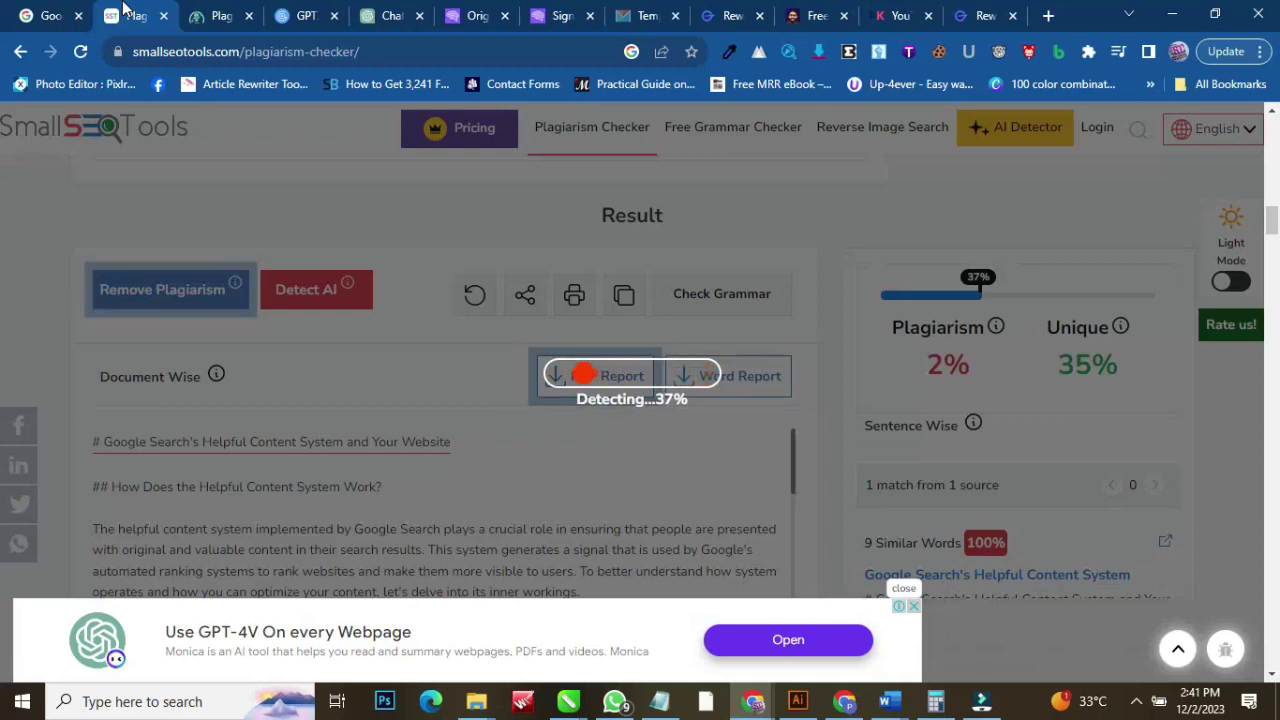
Search the GravityWrite tools for "rew" and open Rewrite Article (Plagiarism Free & AI Detector Bypass)
{"action": "left_click", "coordinate": [62, 10]}
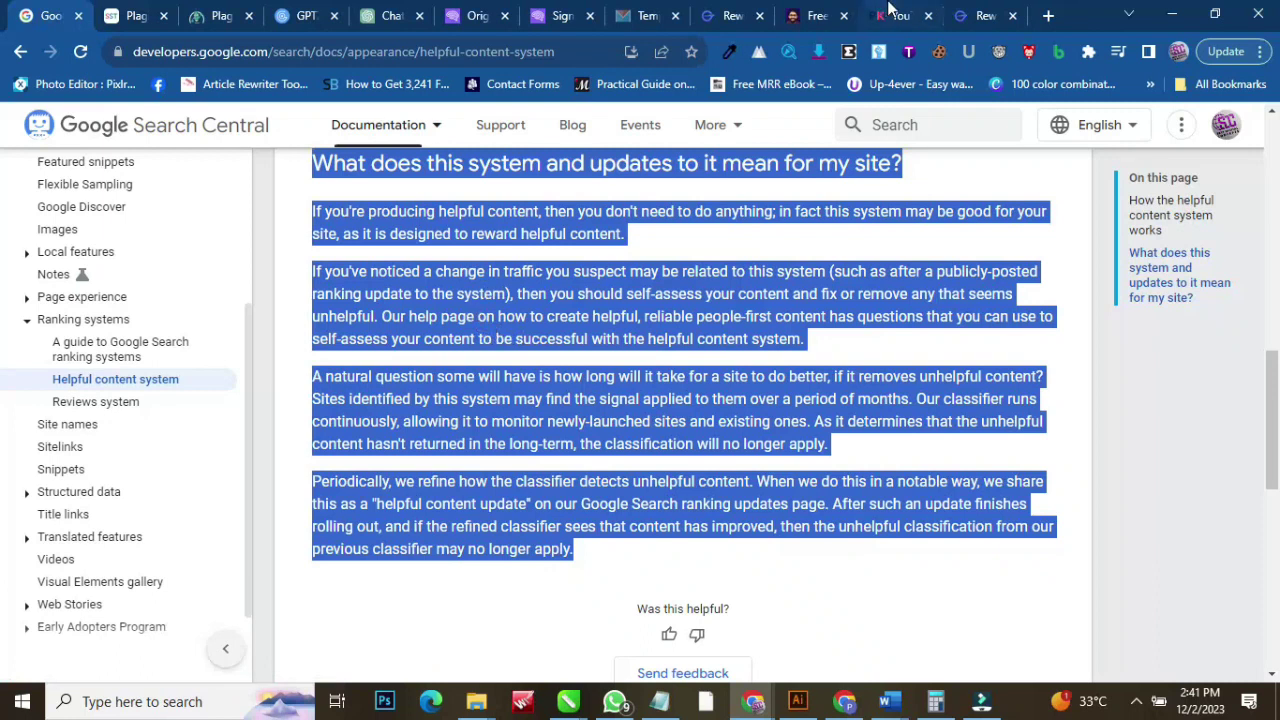
{"action": "left_click", "coordinate": [971, 14]}
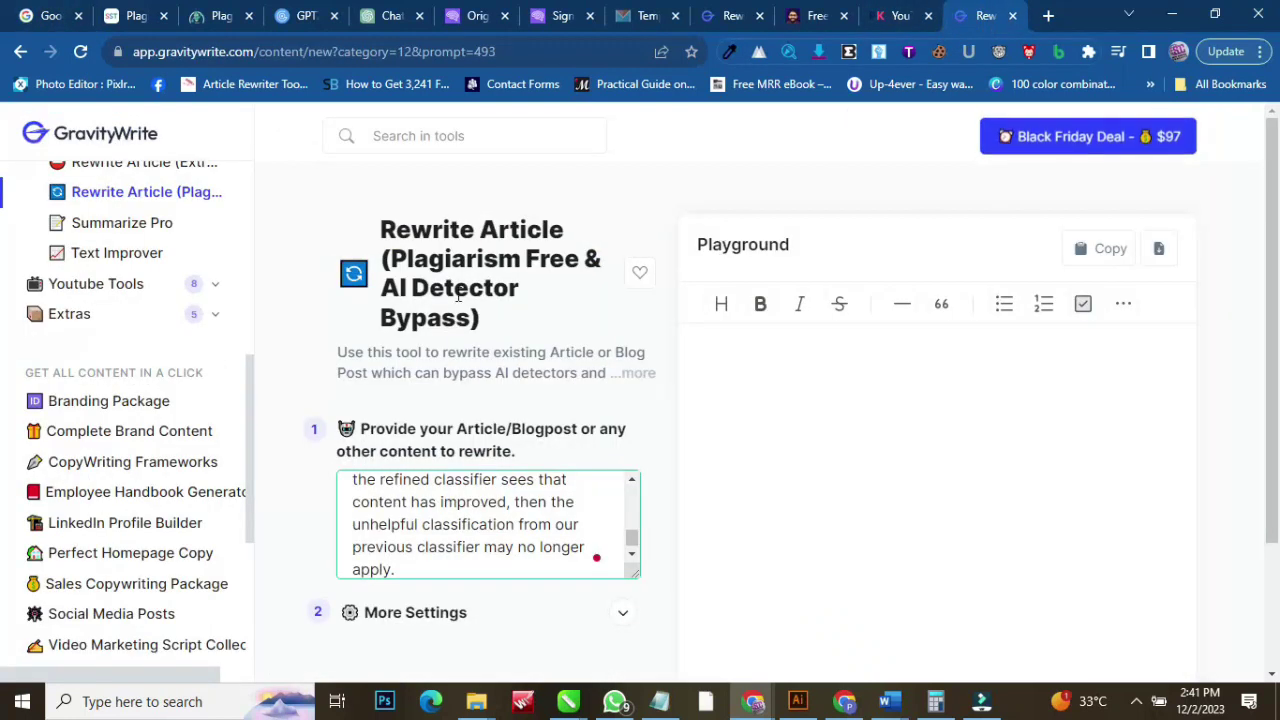
{"action": "left_click", "coordinate": [436, 135]}
{"action": "type", "text": "rew"}
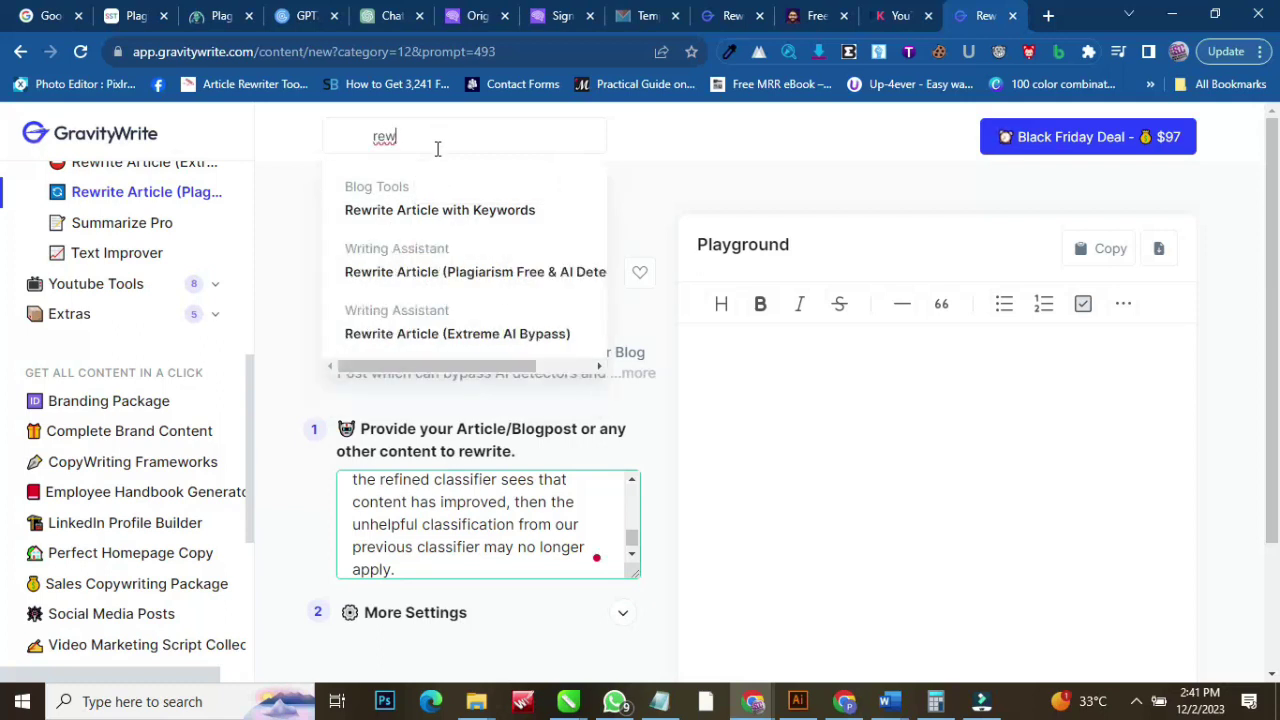
{"action": "left_click", "coordinate": [434, 272]}
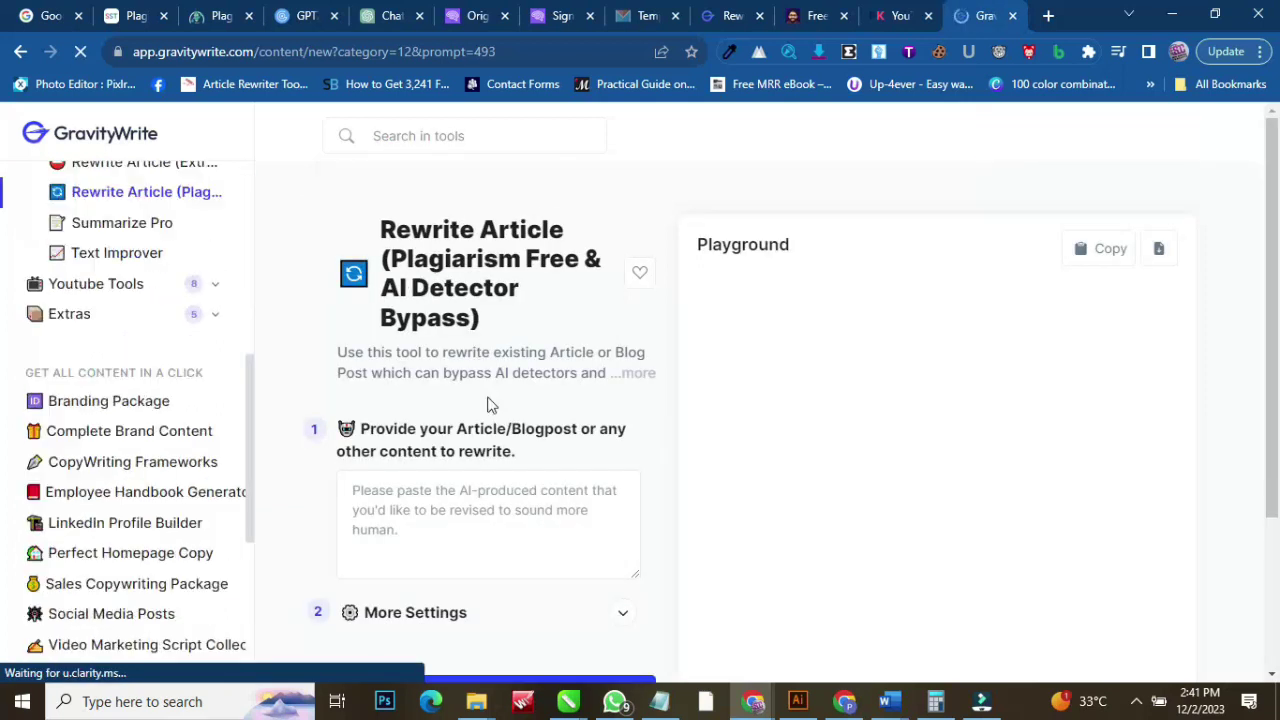
Copy the selected article text from the Google Search Central page and paste it into GravityWrite as the content to rewrite
{"action": "left_click", "coordinate": [42, 12]}
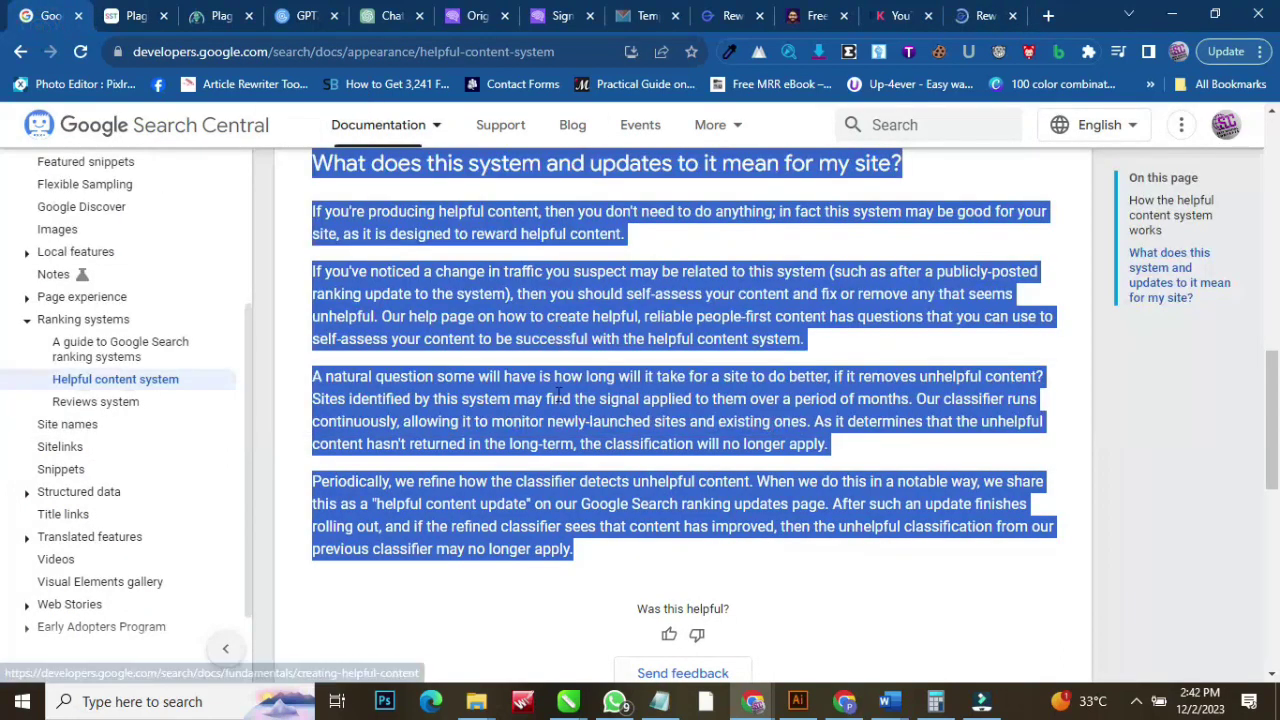
{"action": "right_click", "coordinate": [572, 398]}
{"action": "left_click", "coordinate": [583, 403]}
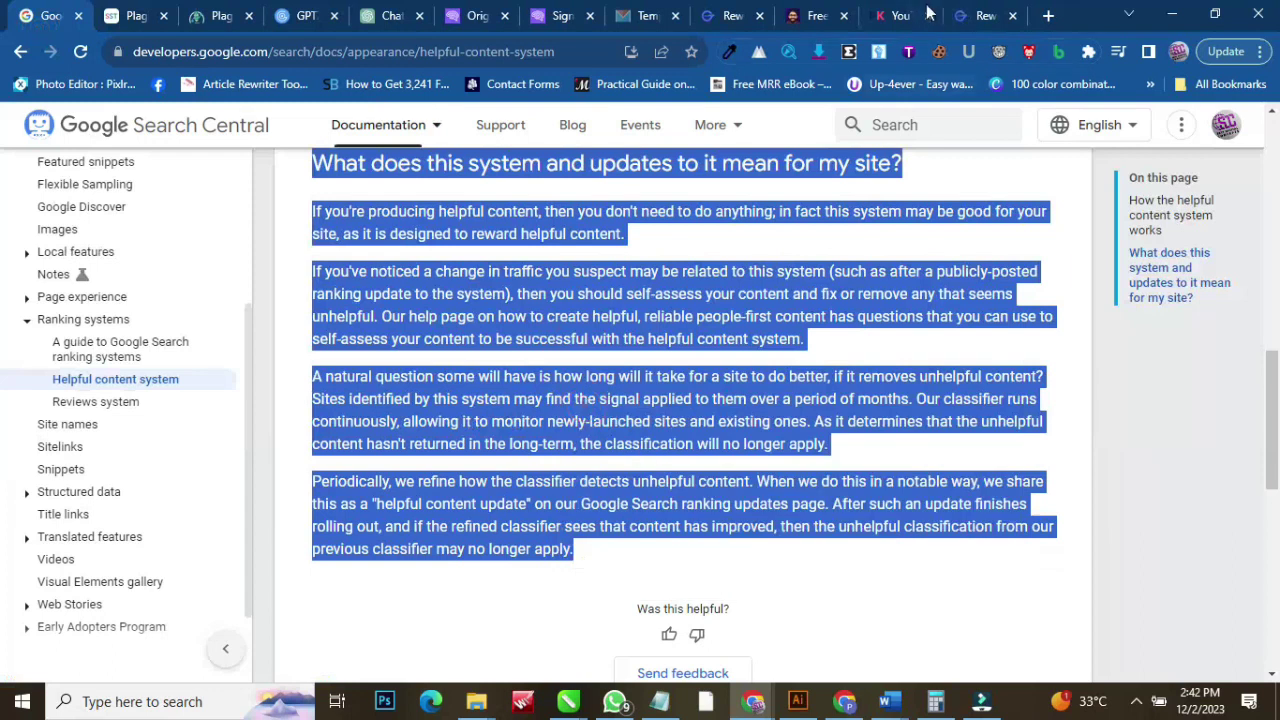
{"action": "left_click", "coordinate": [982, 15]}
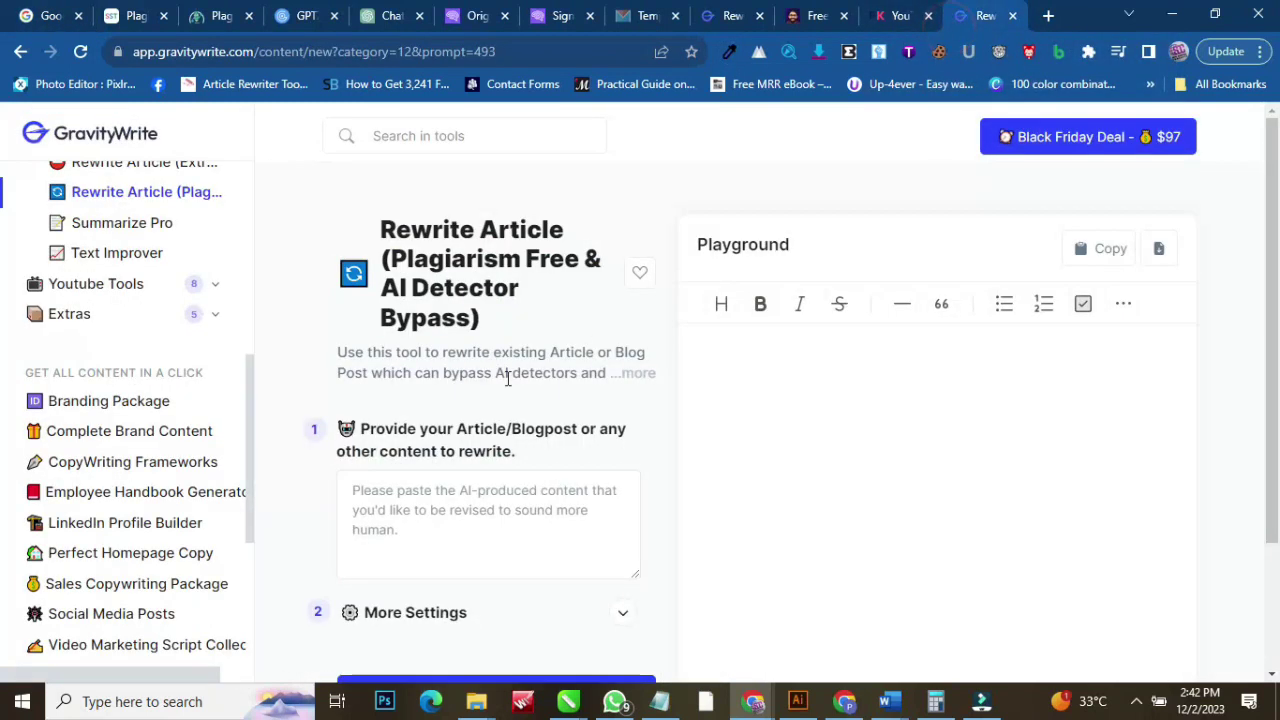
{"action": "left_click", "coordinate": [432, 496]}
{"action": "key", "text": "ctrl+v"}
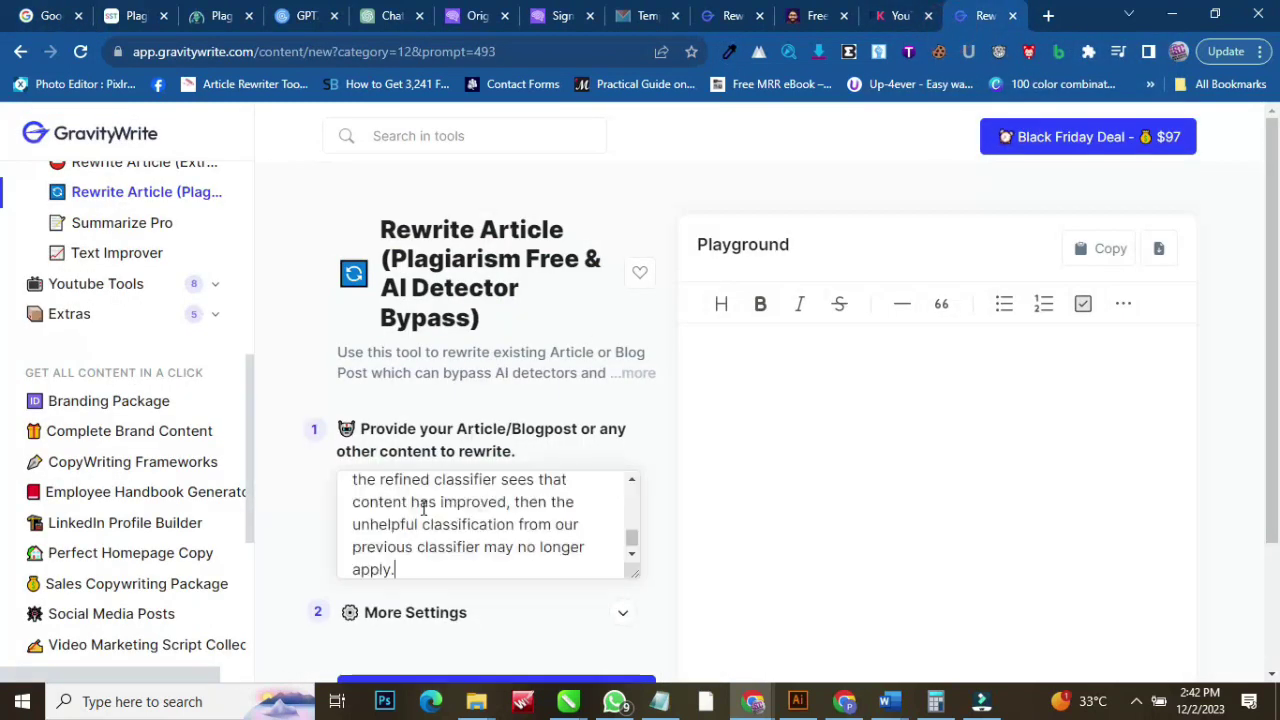
Generate the rewritten article in GravityWrite and look through the text as it is written
{"action": "scroll", "coordinate": [1276, 280], "scroll_direction": "down", "scroll_amount": 2}
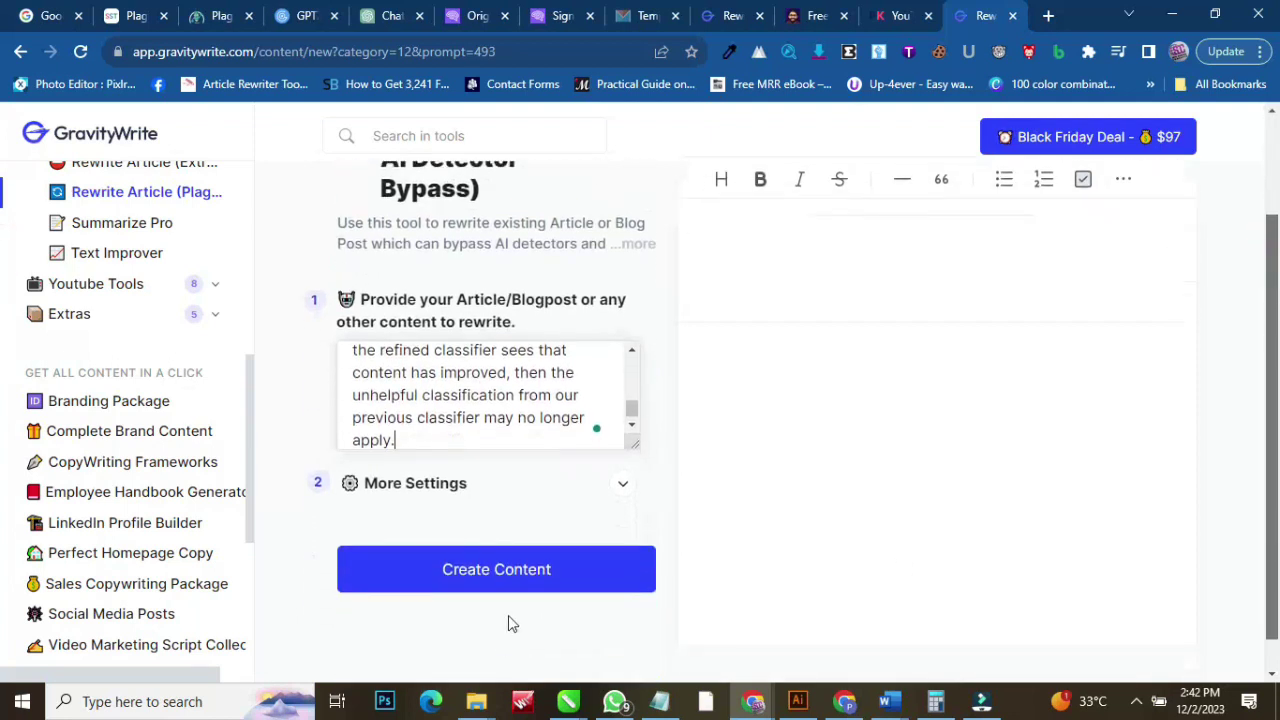
{"action": "left_click", "coordinate": [520, 569]}
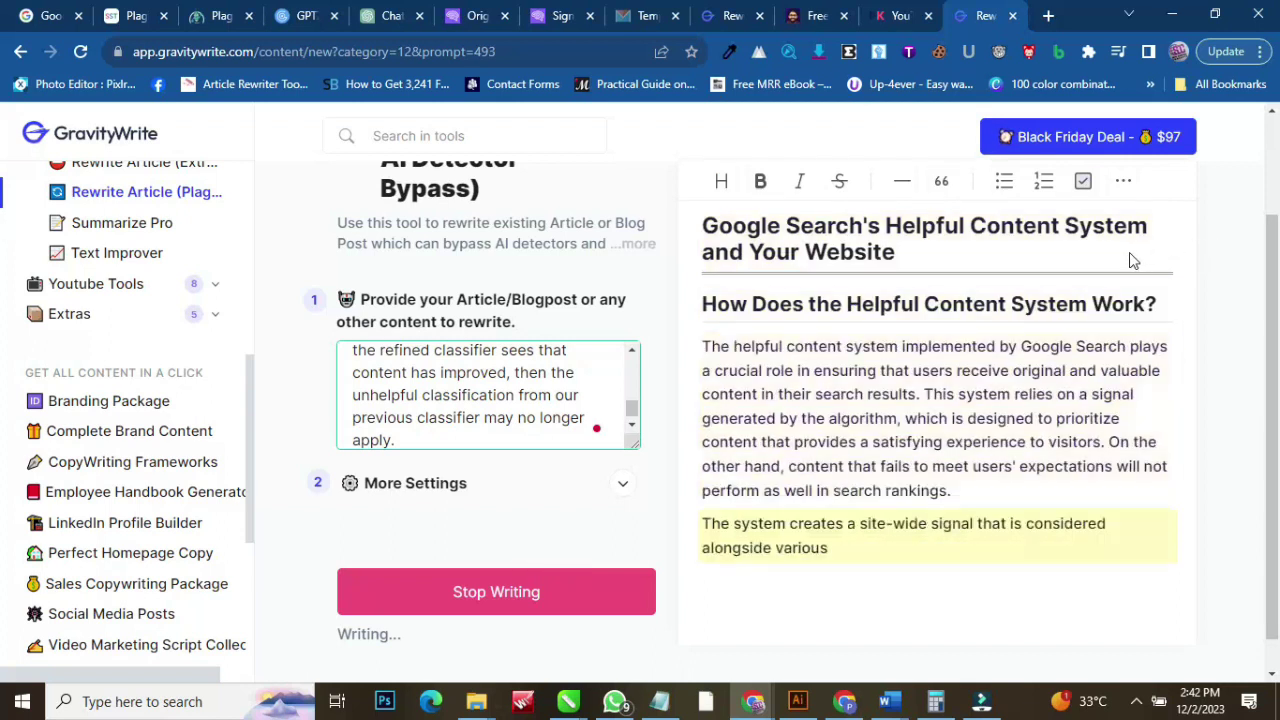
{"action": "scroll", "coordinate": [1134, 257], "scroll_direction": "up", "scroll_amount": 1}
{"action": "scroll", "coordinate": [1278, 338], "scroll_direction": "up", "scroll_amount": 1}
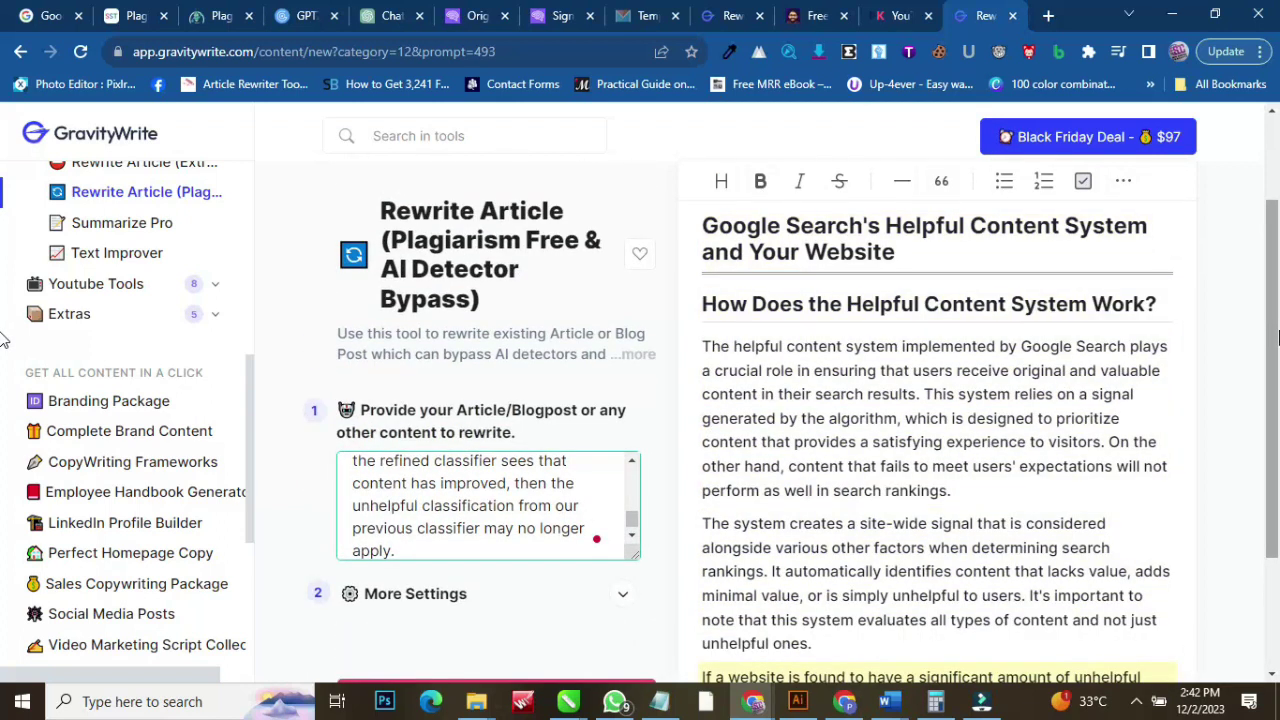
{"action": "left_click_drag", "start_coordinate": [1277, 338], "coordinate": [1277, 601]}
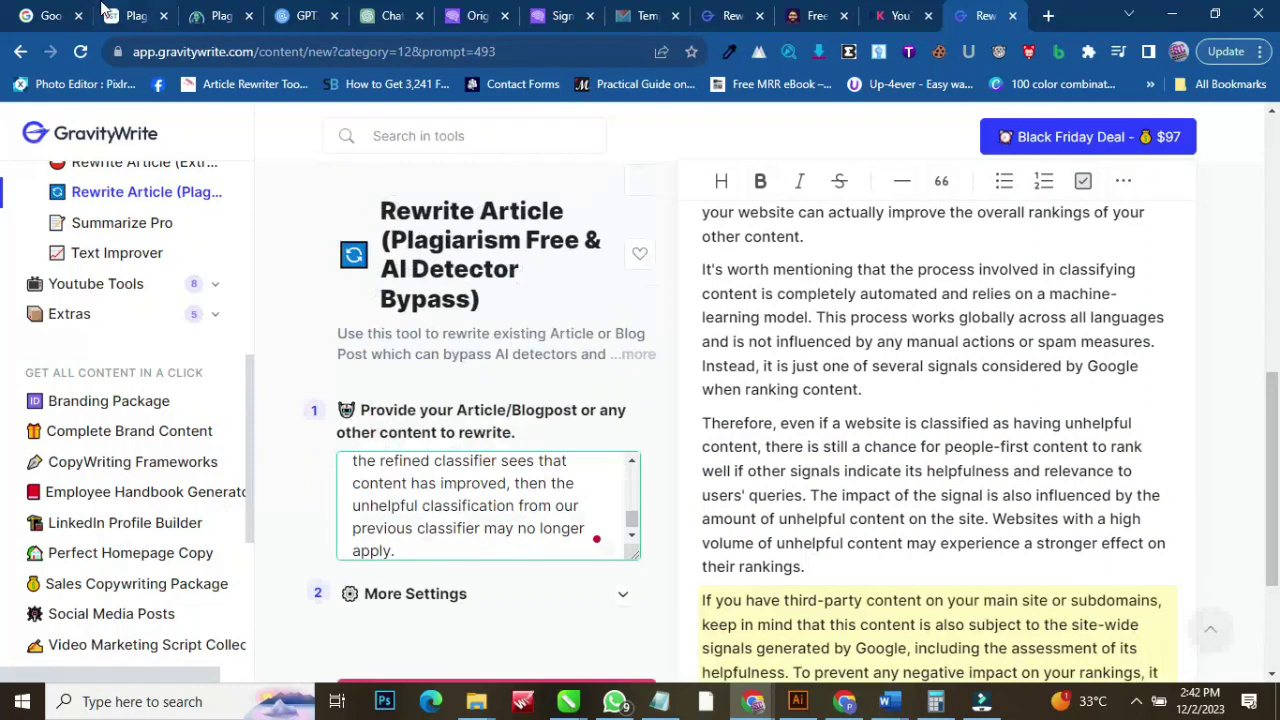
Examine the uniqueness results in Paraphraser and SmallSEOTools, and return to the rewritten article in GravityWrite
{"action": "left_click", "coordinate": [118, 9]}
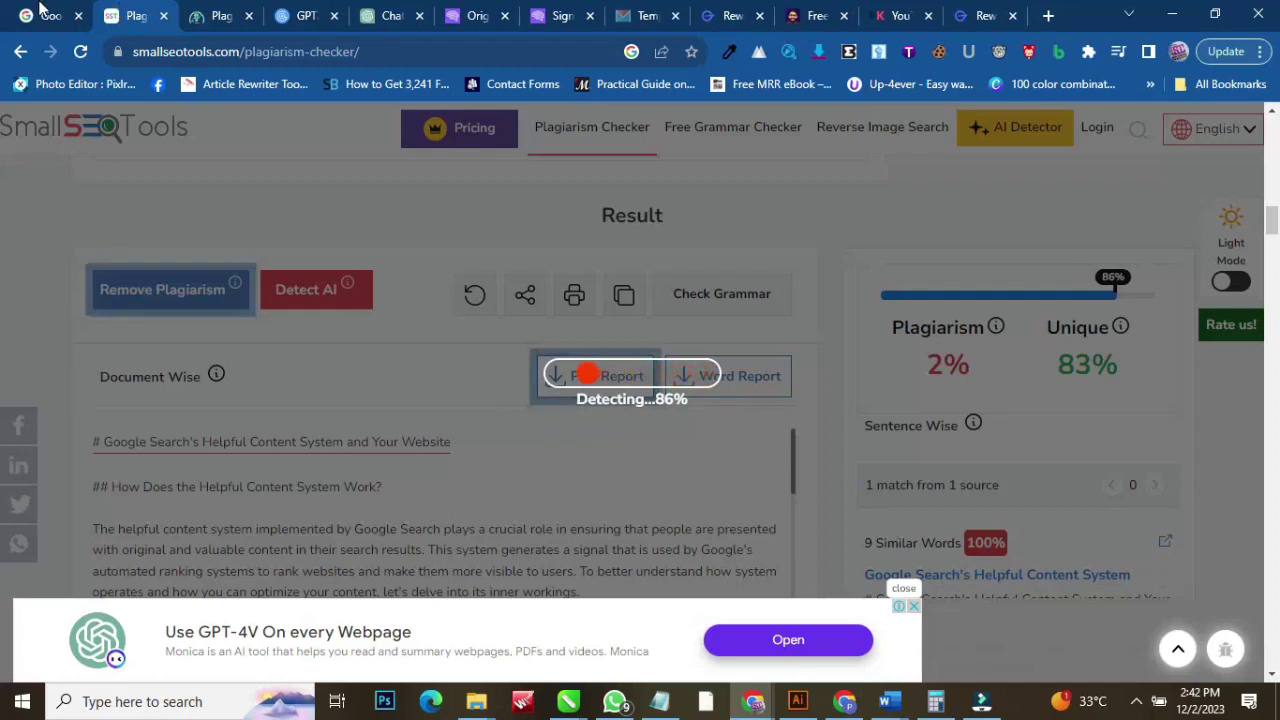
{"action": "left_click", "coordinate": [225, 15]}
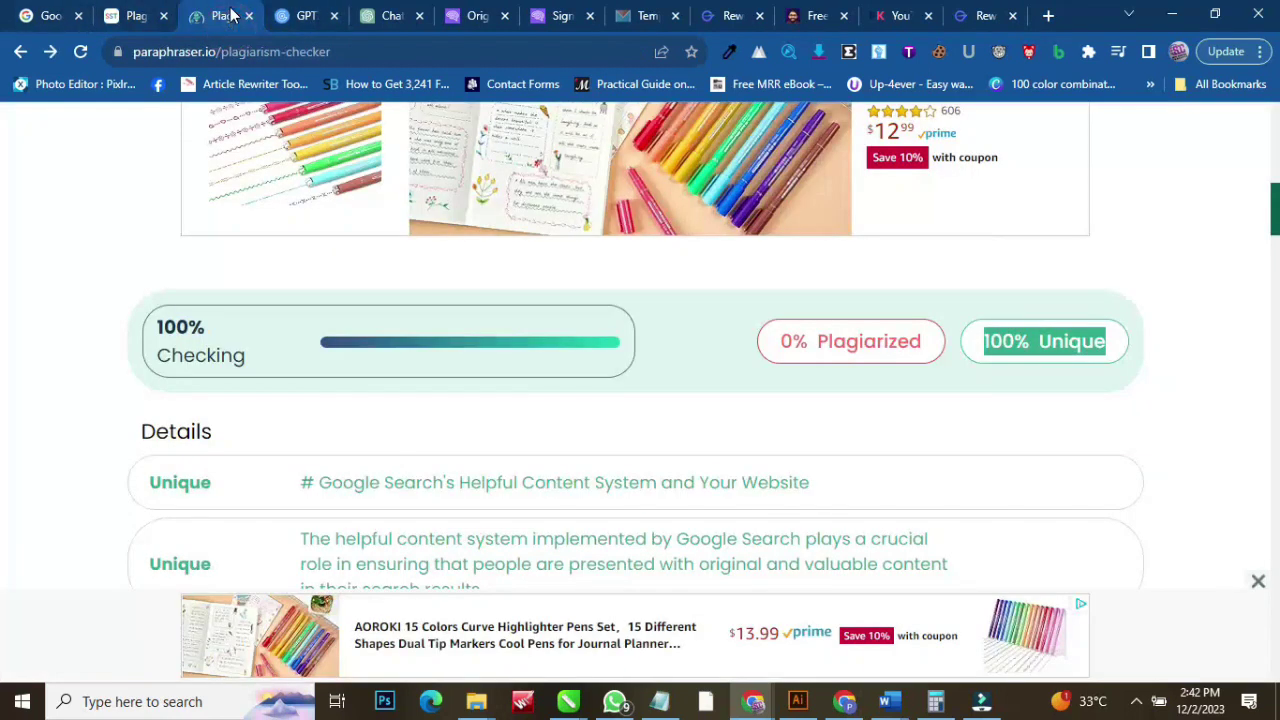
{"action": "left_click", "coordinate": [972, 383]}
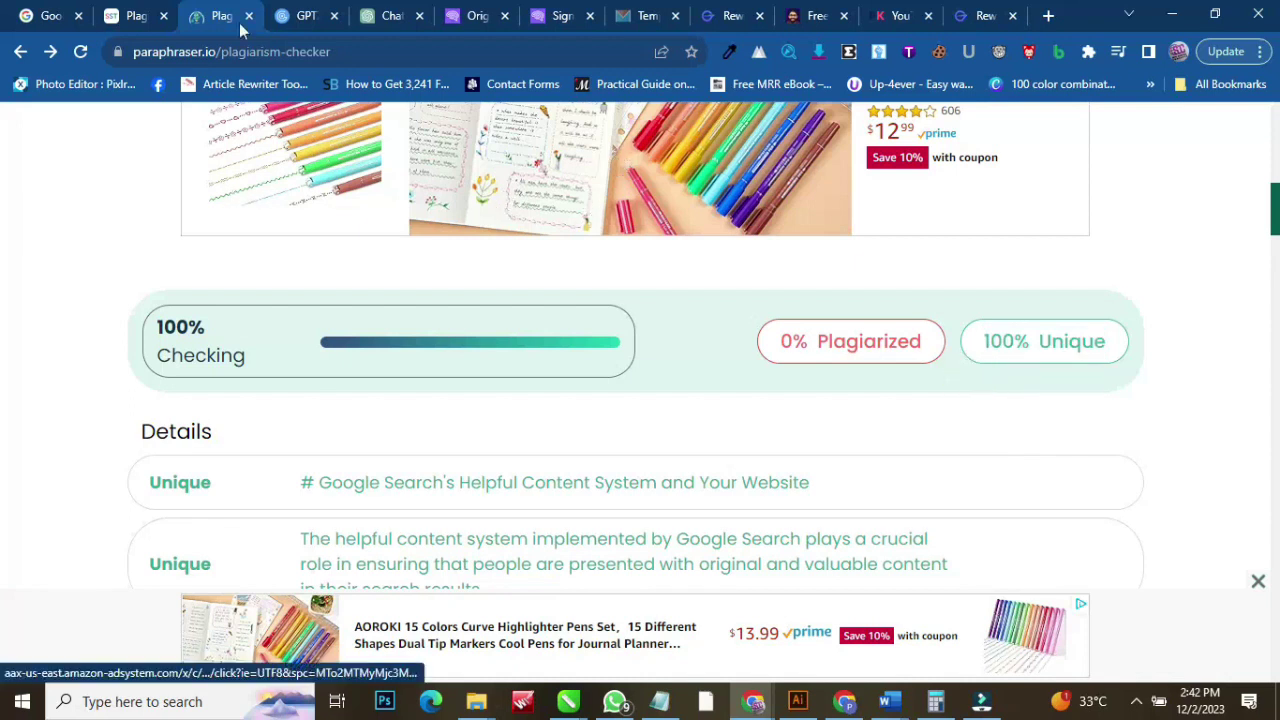
{"action": "left_click", "coordinate": [112, 14]}
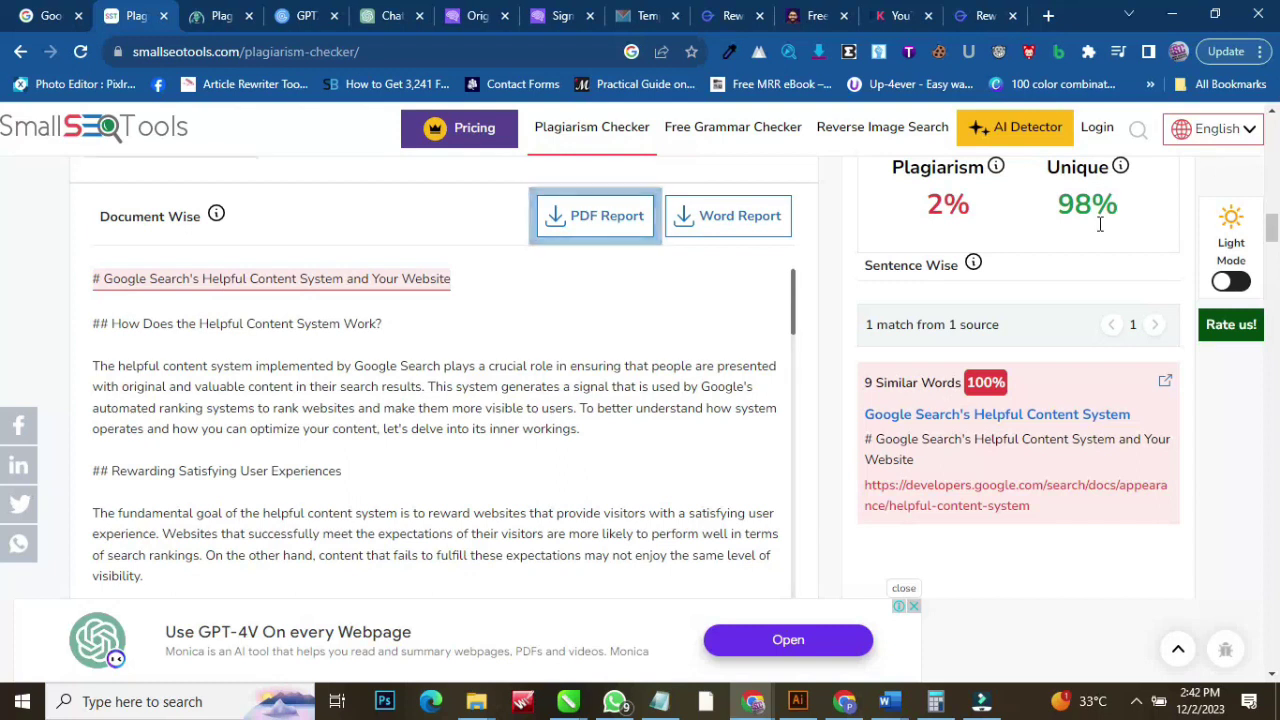
{"action": "left_click_drag", "start_coordinate": [1118, 210], "coordinate": [1060, 220]}
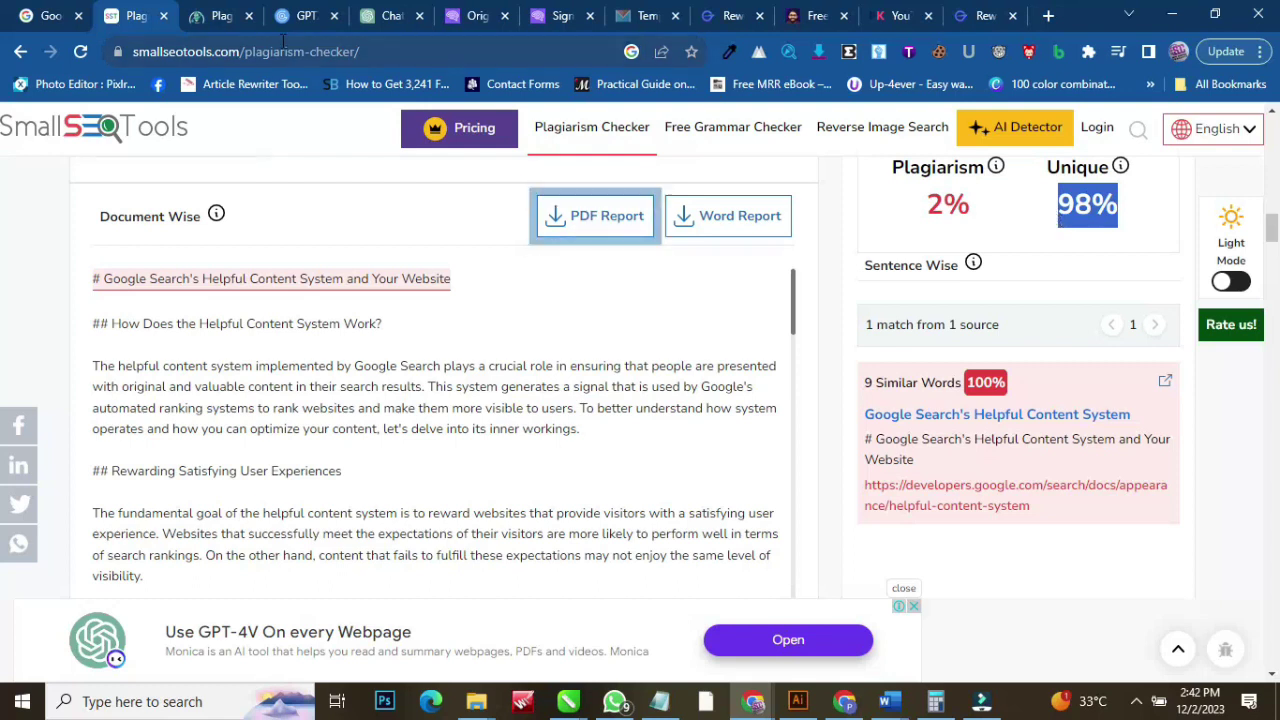
{"action": "left_click", "coordinate": [980, 15]}
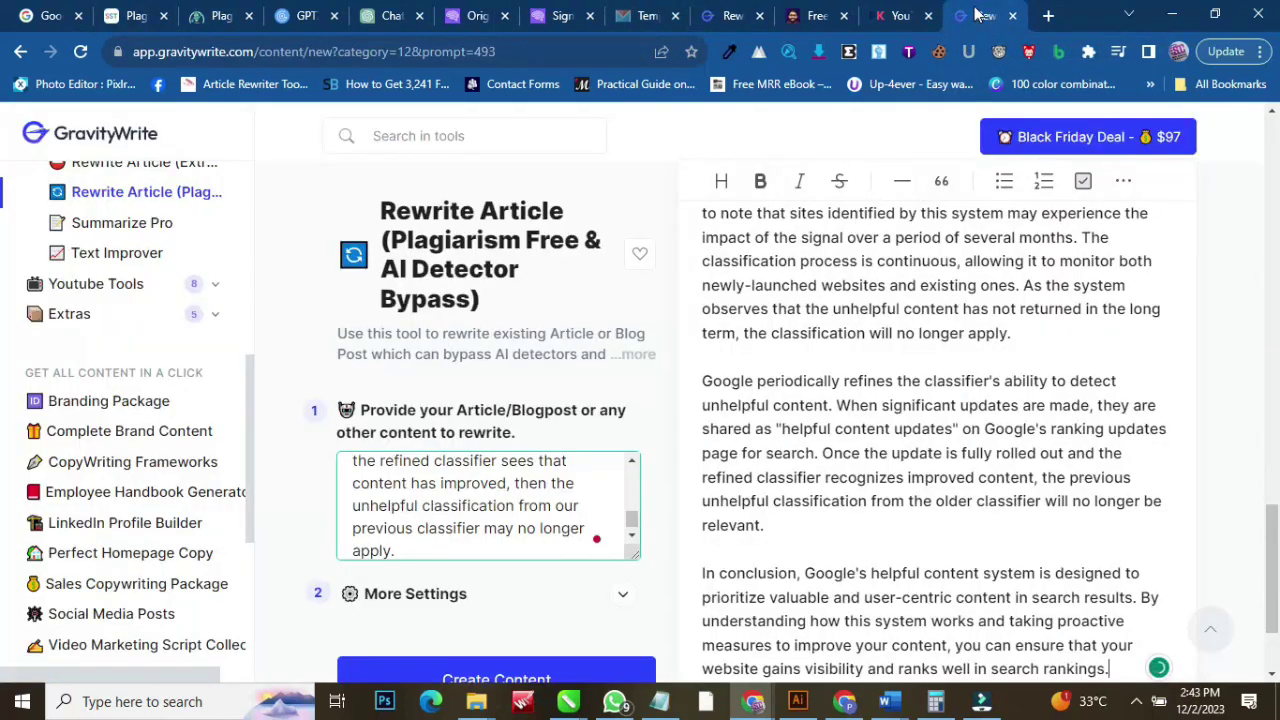